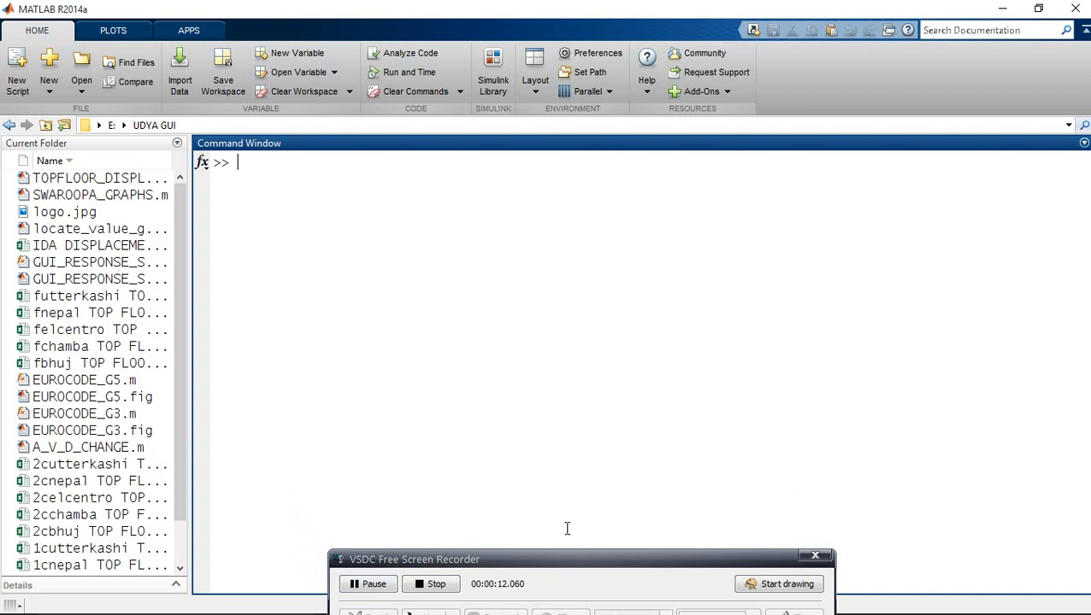
# - Run the guide command and create a new GUI from the Blank GUI (Default) template
pyautogui.moveTo(565, 568); pyautogui.dragTo(558, 573)
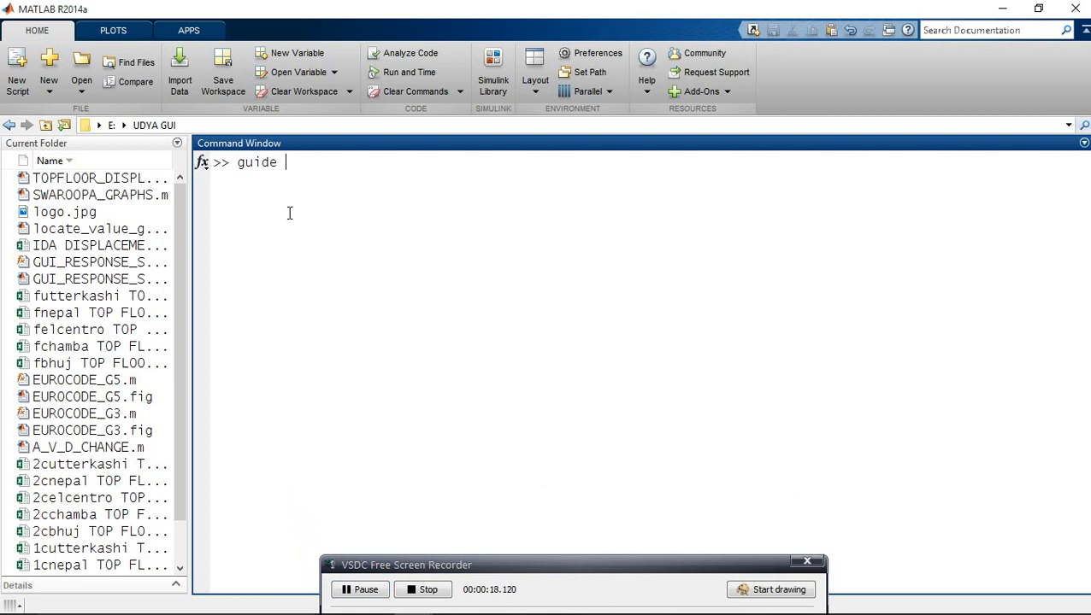
pyautogui.press('Return')
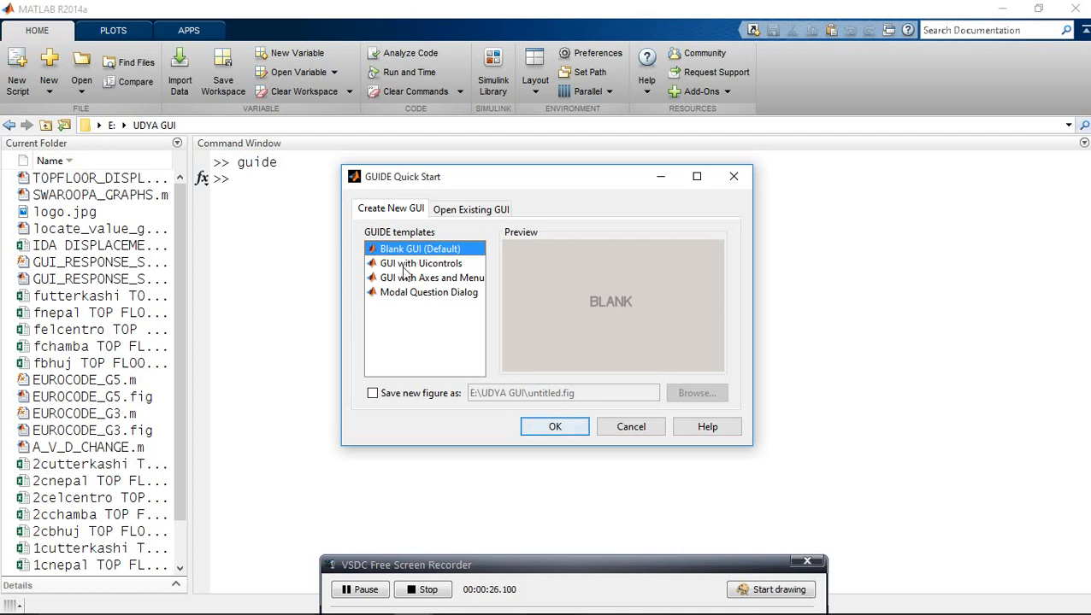
pyautogui.click(584, 430)
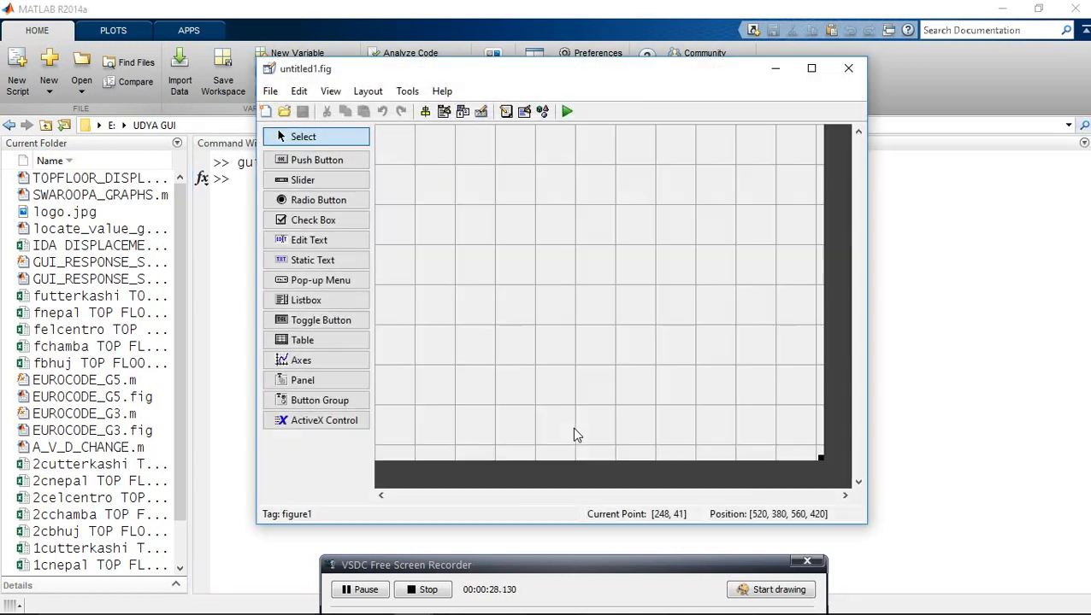
# - Maximize the layout editor and enlarge the figure canvas to about 1196 by 644 pixels
pyautogui.click(812, 68)
pyautogui.moveTo(564, 403)
pyautogui.mouseDown()
pyautogui.moveTo(1036, 511)
pyautogui.moveTo(1075, 578)
pyautogui.mouseUp()
pyautogui.moveTo(579, 563); pyautogui.dragTo(600, 548)
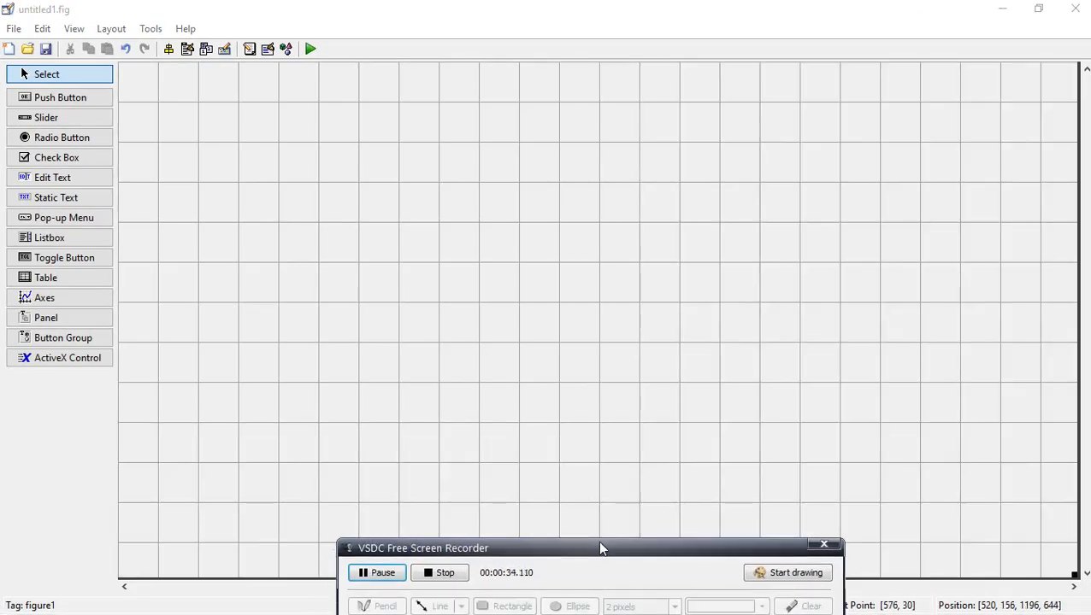
pyautogui.click(770, 579)
pyautogui.moveTo(6, 21)
pyautogui.mouseDown()
pyautogui.moveTo(558, 31)
pyautogui.moveTo(1071, 292)
pyautogui.moveTo(1010, 552)
pyautogui.moveTo(130, 564)
pyautogui.moveTo(5, 540)
pyautogui.moveTo(5, 122)
pyautogui.mouseUp()
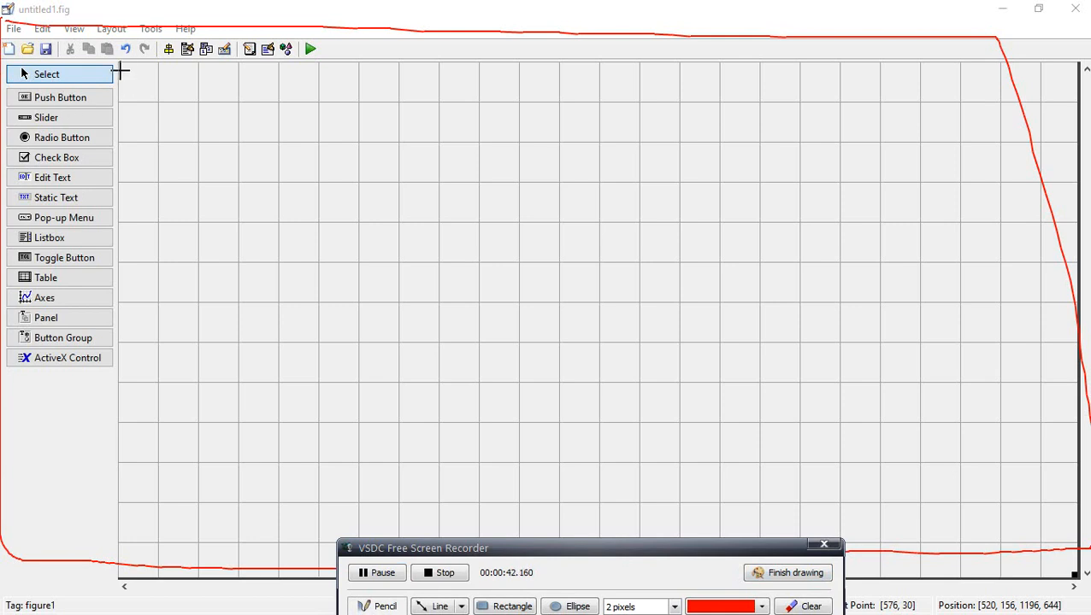
pyautogui.moveTo(132, 71)
pyautogui.mouseDown()
pyautogui.moveTo(136, 273)
pyautogui.moveTo(120, 348)
pyautogui.mouseUp()
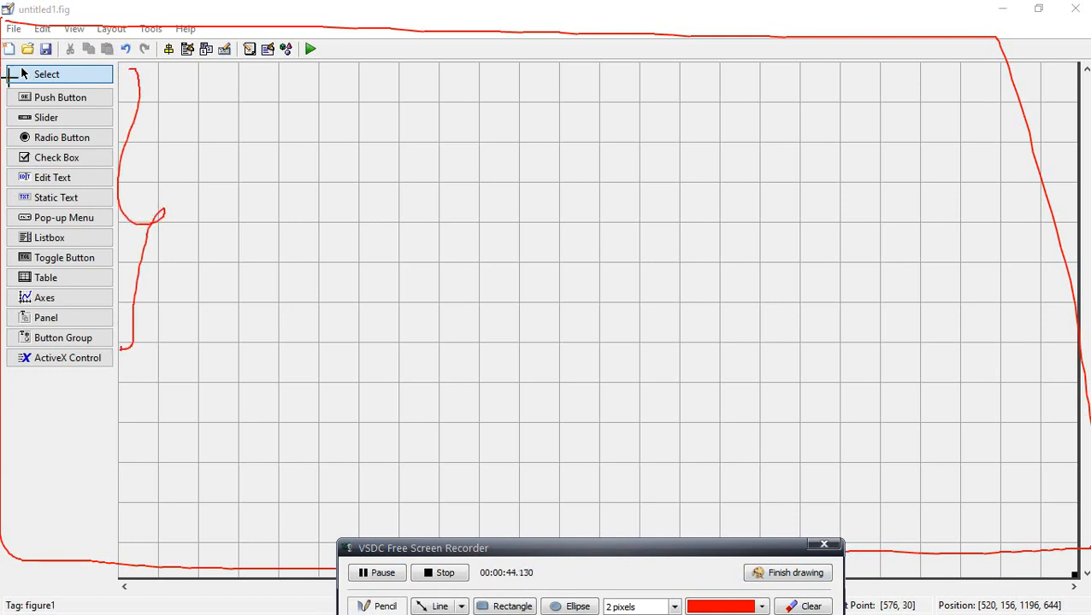
pyautogui.moveTo(7, 98)
pyautogui.mouseDown()
pyautogui.moveTo(8, 282)
pyautogui.moveTo(38, 336)
pyautogui.mouseUp()
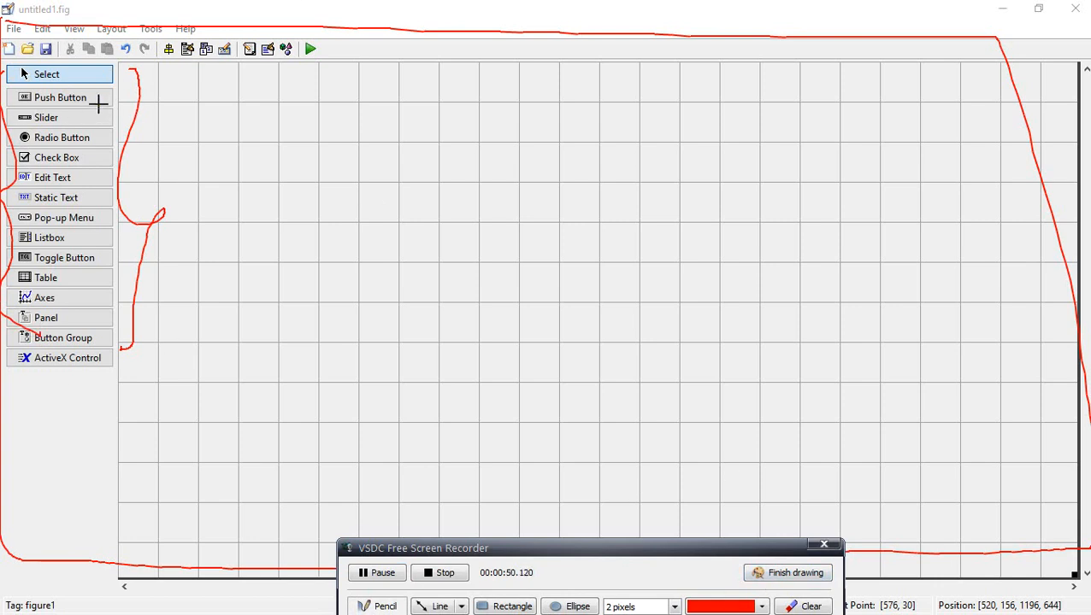
pyautogui.moveTo(199, 82)
pyautogui.mouseDown()
pyautogui.moveTo(100, 103)
pyautogui.moveTo(186, 121)
pyautogui.mouseUp()
pyautogui.moveTo(97, 157); pyautogui.dragTo(162, 143)
pyautogui.moveTo(101, 176); pyautogui.dragTo(170, 172)
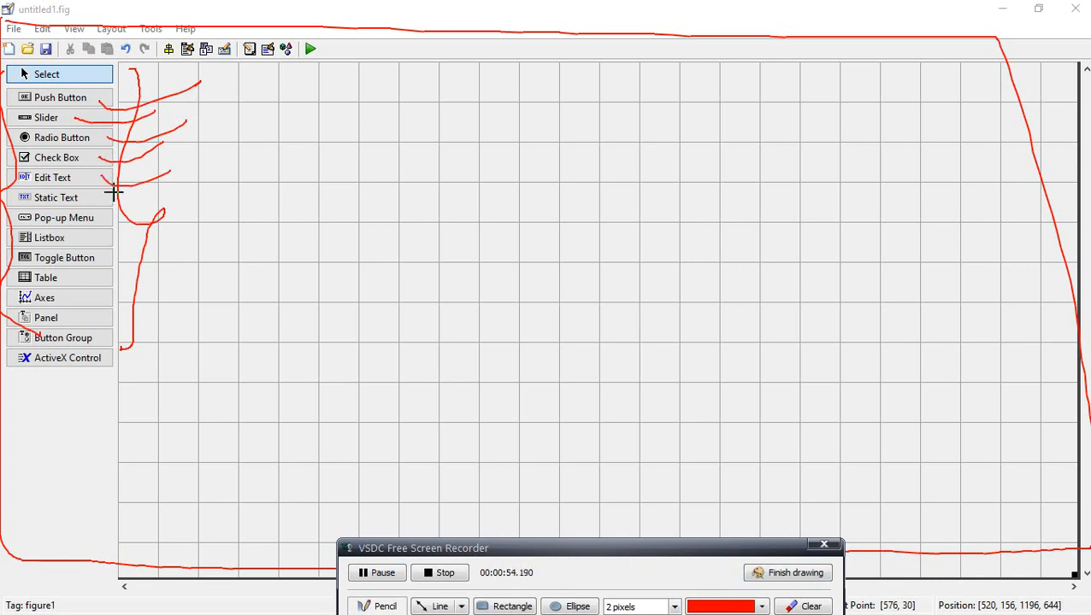
pyautogui.moveTo(106, 198); pyautogui.dragTo(209, 192)
pyautogui.moveTo(105, 217)
pyautogui.mouseDown()
pyautogui.moveTo(178, 219)
pyautogui.moveTo(94, 244)
pyautogui.moveTo(232, 238)
pyautogui.mouseUp()
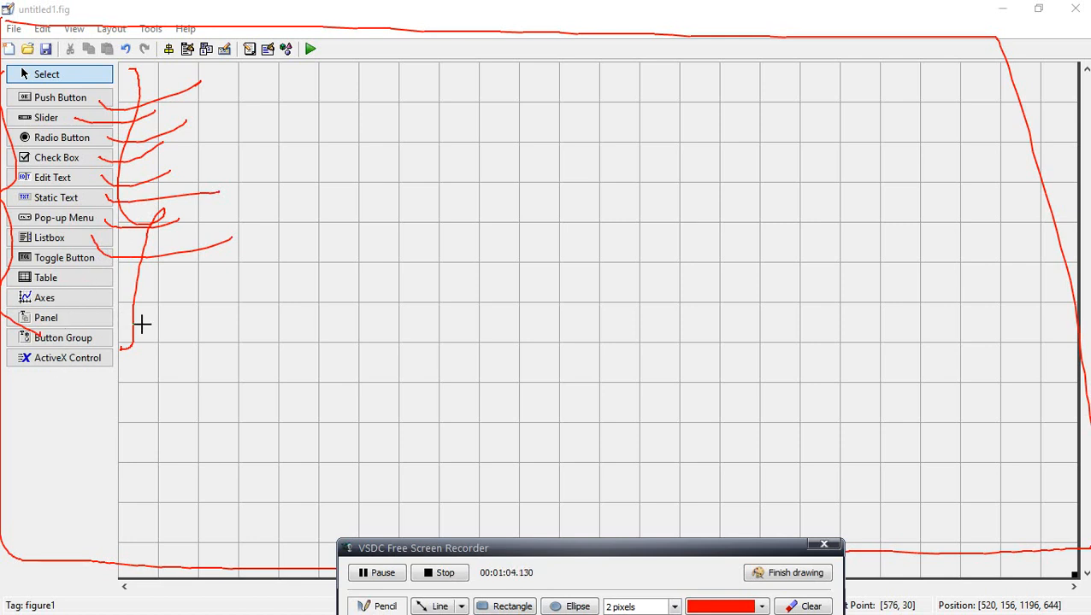
pyautogui.click(774, 575)
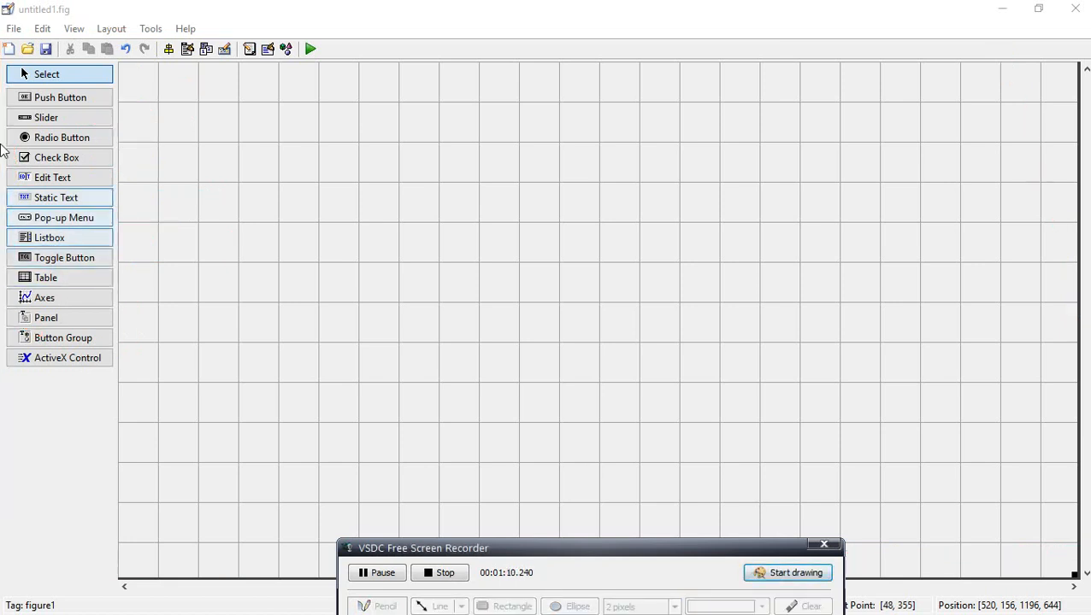
pyautogui.moveTo(609, 547); pyautogui.dragTo(610, 562)
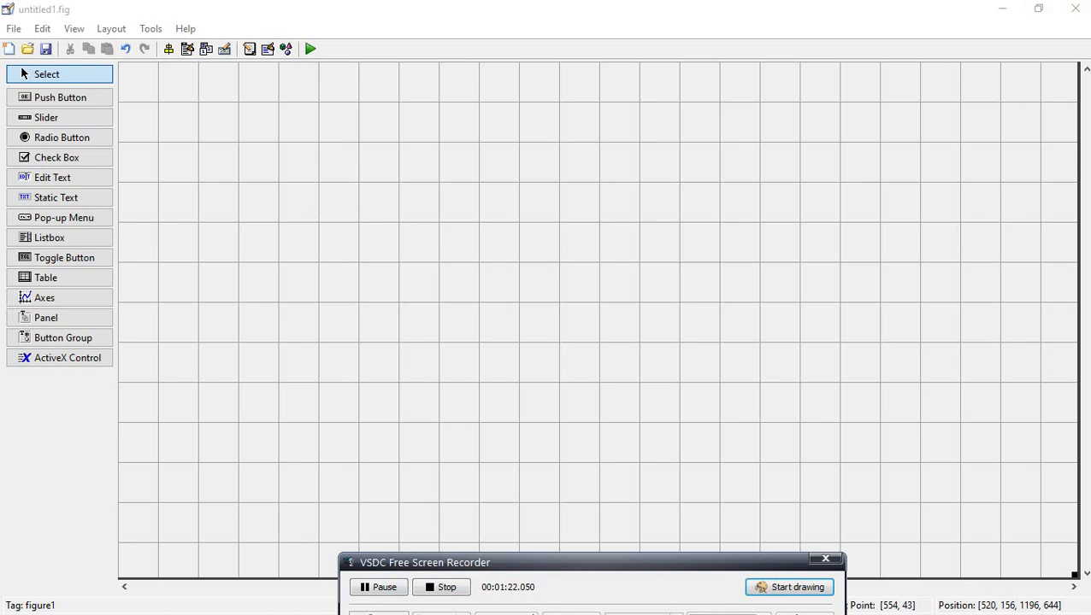
# - Switch to the Editor window holding GUI_RESPONSE_SPECTRUM_GRAPHS.m and run it to view the finished example GUI
pyautogui.click(1005, 11)
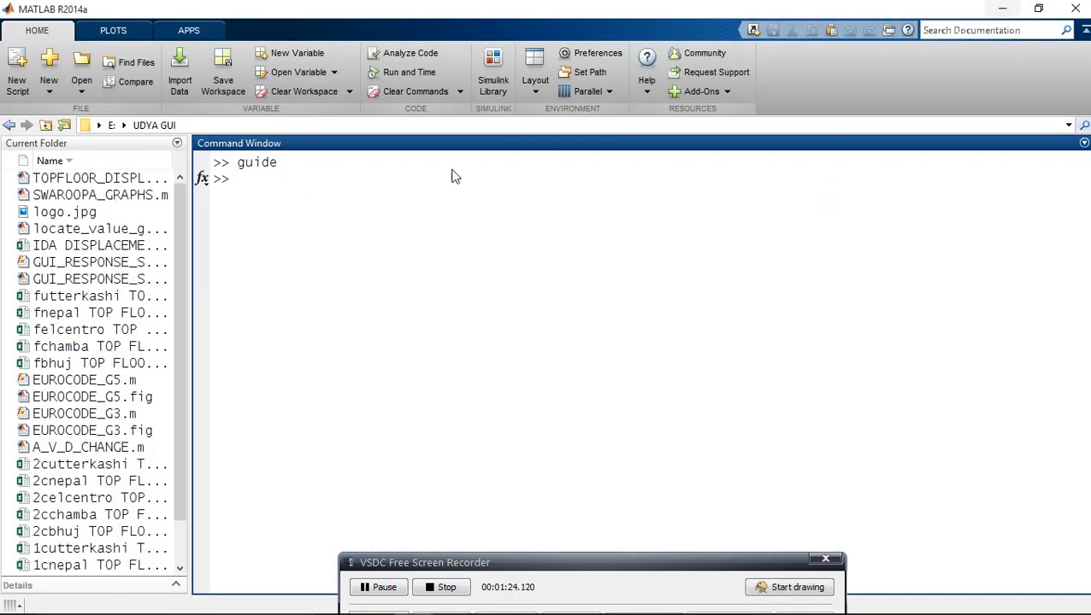
pyautogui.moveTo(414, 598)
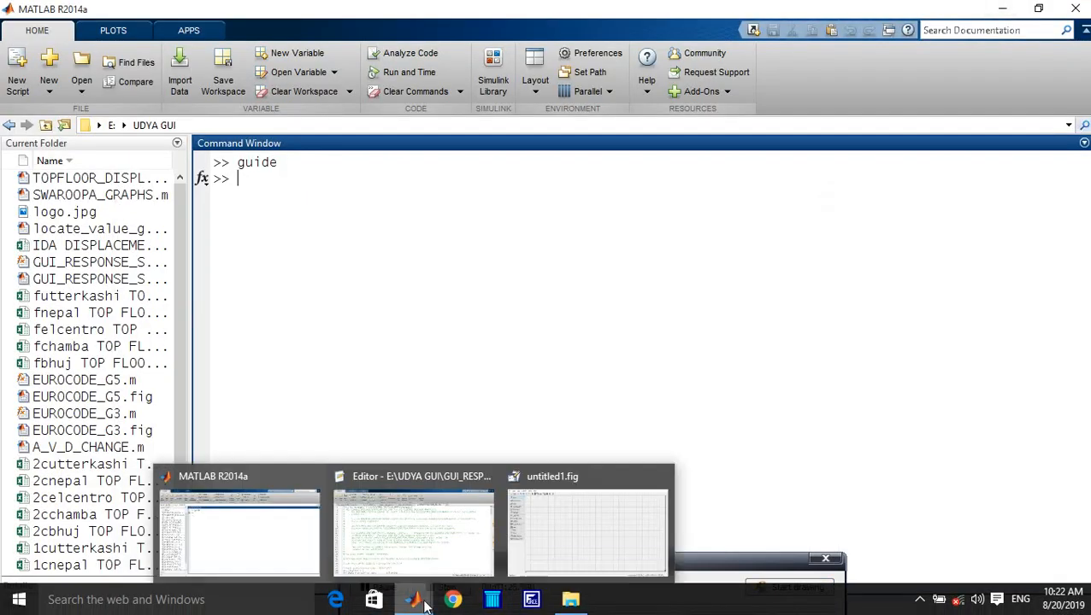
pyautogui.moveTo(456, 553)
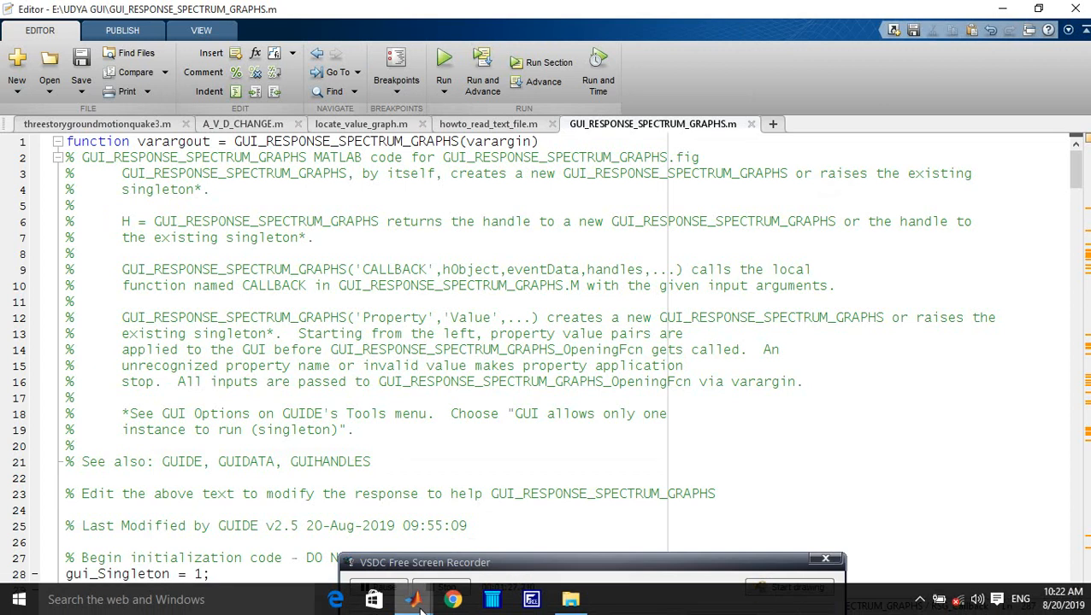
pyautogui.click(584, 541)
pyautogui.moveTo(419, 601)
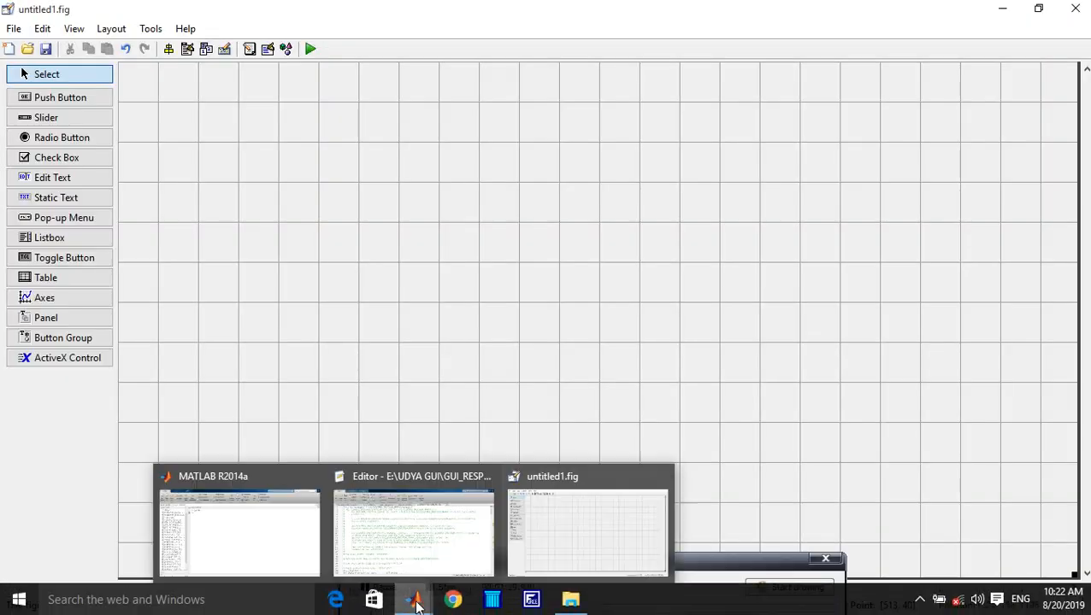
pyautogui.click(425, 535)
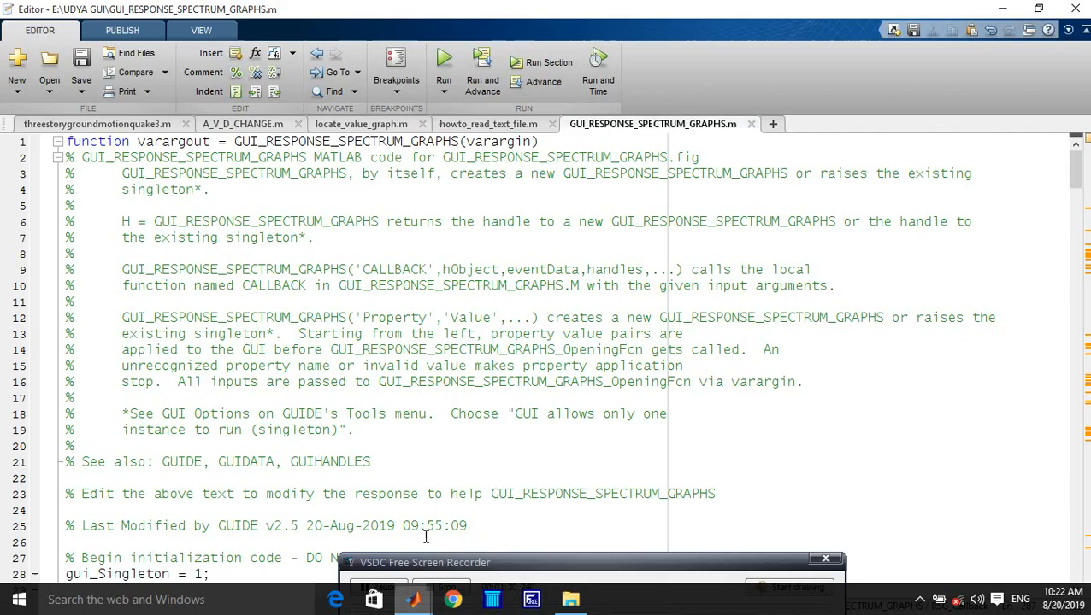
pyautogui.click(444, 62)
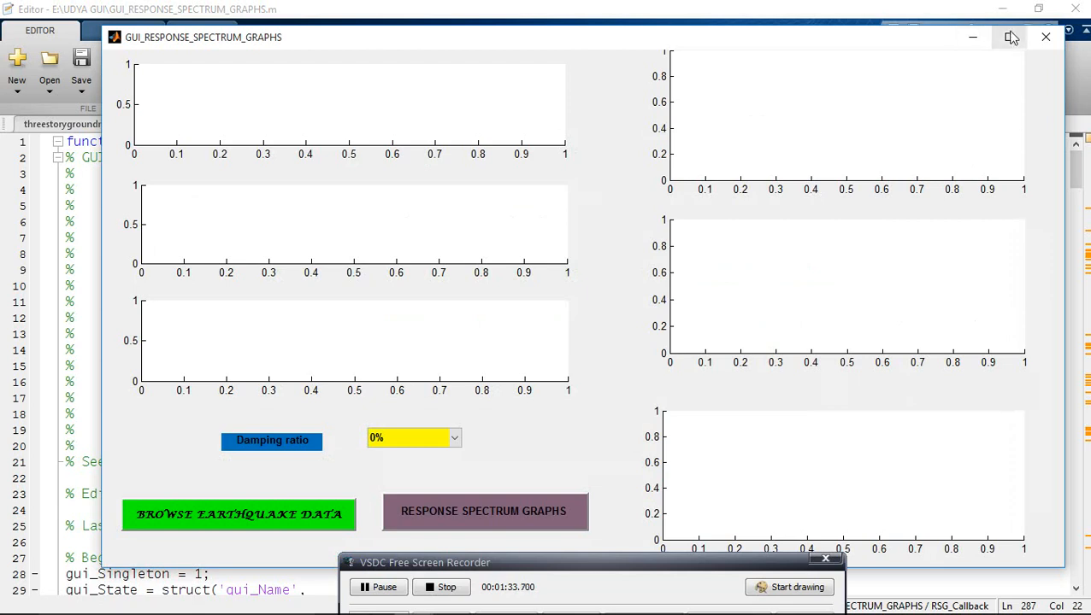
pyautogui.click(785, 588)
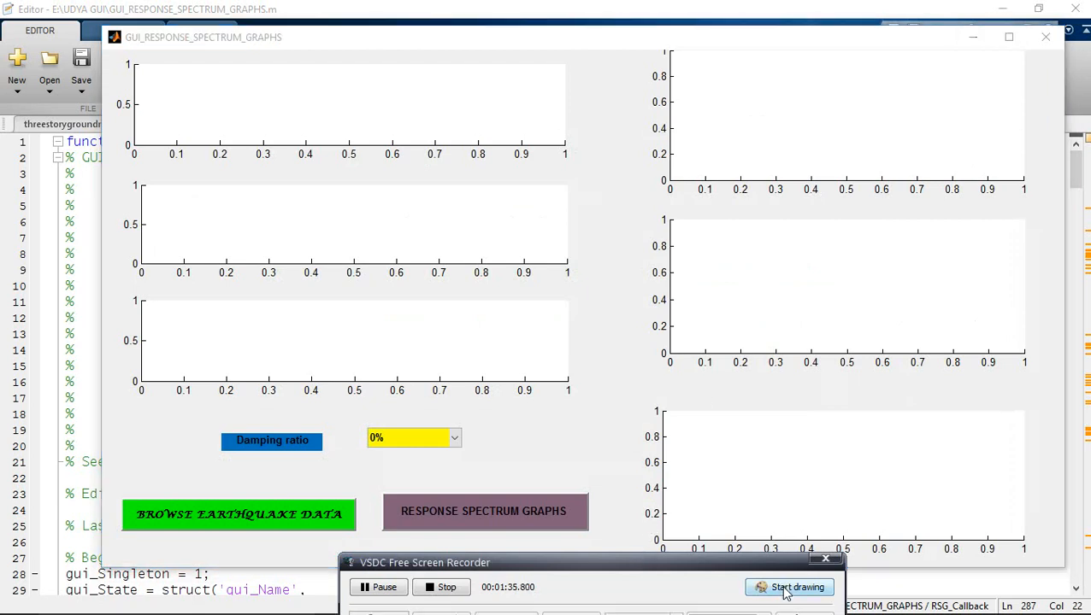
pyautogui.moveTo(173, 92)
pyautogui.mouseDown()
pyautogui.moveTo(279, 113)
pyautogui.moveTo(376, 91)
pyautogui.mouseUp()
pyautogui.moveTo(234, 234); pyautogui.dragTo(394, 226)
pyautogui.moveTo(222, 321)
pyautogui.mouseDown()
pyautogui.moveTo(248, 353)
pyautogui.moveTo(411, 336)
pyautogui.mouseUp()
pyautogui.moveTo(423, 79); pyautogui.dragTo(426, 120)
pyautogui.moveTo(428, 220)
pyautogui.mouseDown()
pyautogui.moveTo(489, 238)
pyautogui.moveTo(492, 250)
pyautogui.mouseUp()
pyautogui.moveTo(470, 309)
pyautogui.mouseDown()
pyautogui.moveTo(494, 377)
pyautogui.moveTo(474, 376)
pyautogui.mouseUp()
pyautogui.moveTo(738, 77)
pyautogui.mouseDown()
pyautogui.moveTo(759, 100)
pyautogui.moveTo(754, 171)
pyautogui.mouseUp()
pyautogui.moveTo(759, 231)
pyautogui.mouseDown()
pyautogui.moveTo(776, 277)
pyautogui.moveTo(758, 301)
pyautogui.moveTo(805, 235)
pyautogui.mouseUp()
pyautogui.moveTo(782, 402)
pyautogui.mouseDown()
pyautogui.moveTo(779, 465)
pyautogui.moveTo(747, 495)
pyautogui.mouseUp()
pyautogui.moveTo(202, 469)
pyautogui.mouseDown()
pyautogui.moveTo(116, 480)
pyautogui.moveTo(316, 565)
pyautogui.moveTo(555, 547)
pyautogui.moveTo(588, 479)
pyautogui.moveTo(186, 463)
pyautogui.moveTo(219, 490)
pyautogui.moveTo(222, 512)
pyautogui.mouseUp()
pyautogui.moveTo(468, 484)
pyautogui.mouseDown()
pyautogui.moveTo(494, 500)
pyautogui.moveTo(533, 479)
pyautogui.mouseUp()
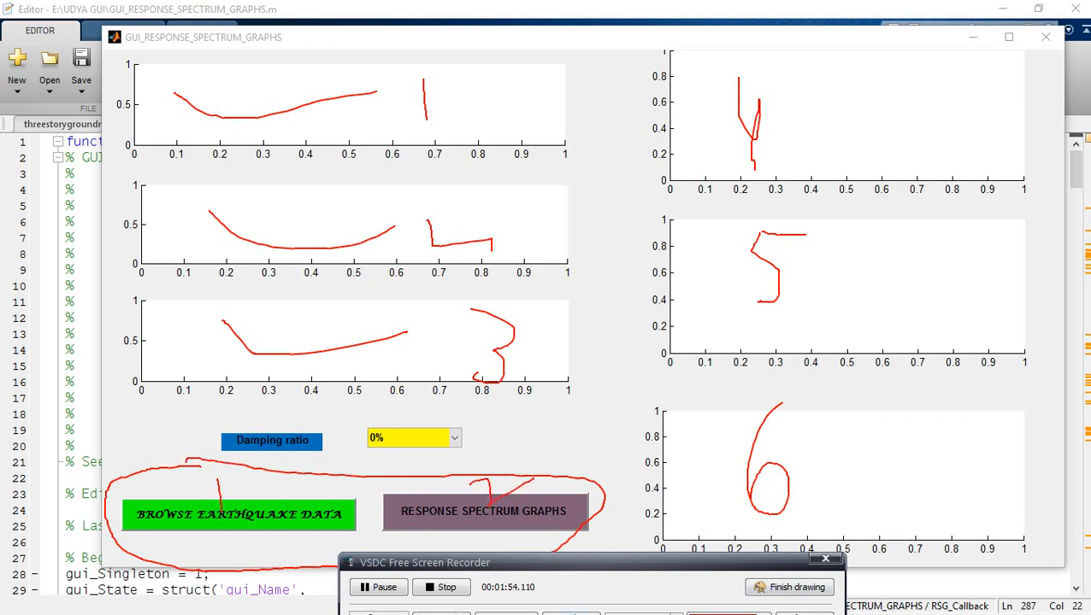
pyautogui.click(787, 588)
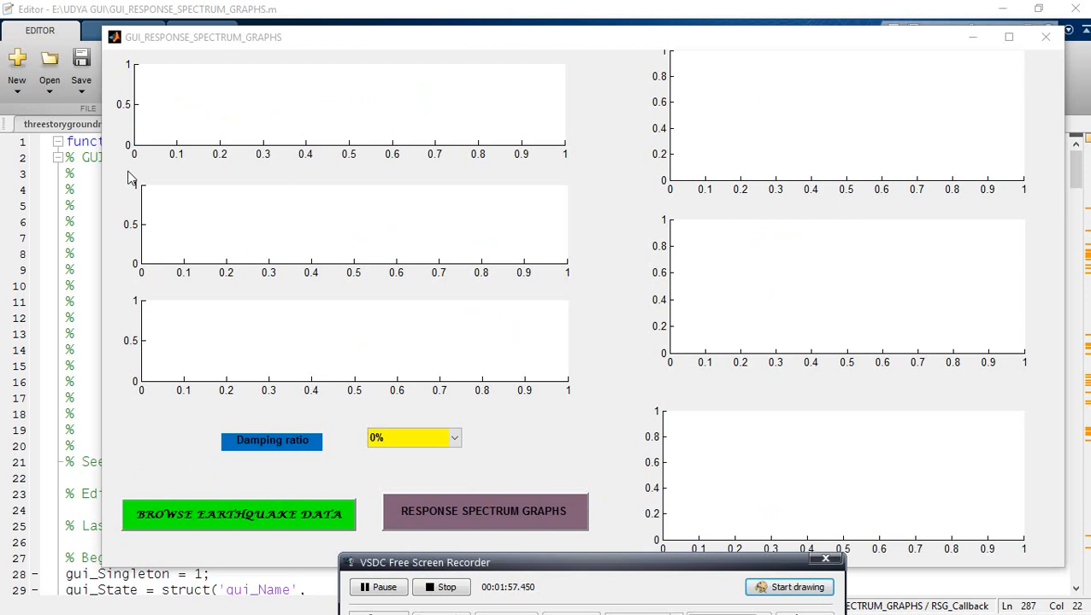
# - Minimize the running example GUI and return to the untitled1.fig layout
pyautogui.click(975, 38)
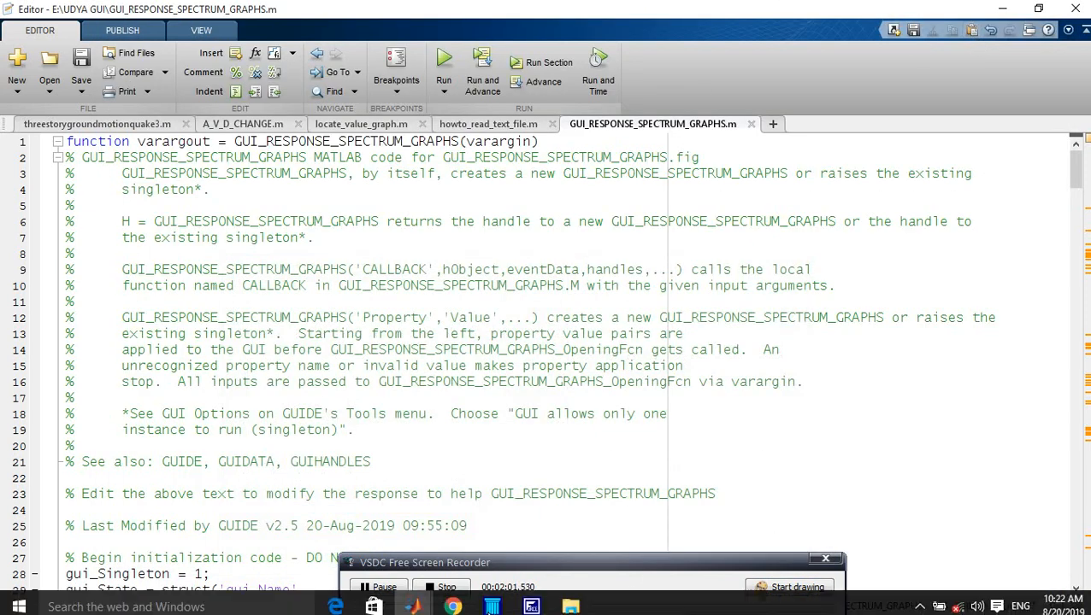
pyautogui.moveTo(413, 599)
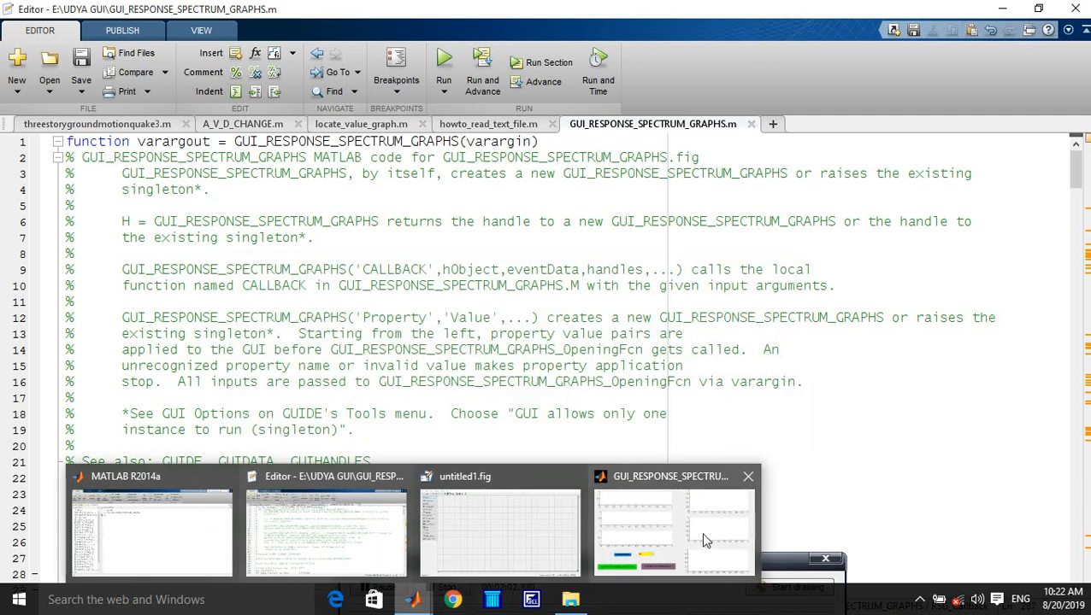
pyautogui.click(534, 541)
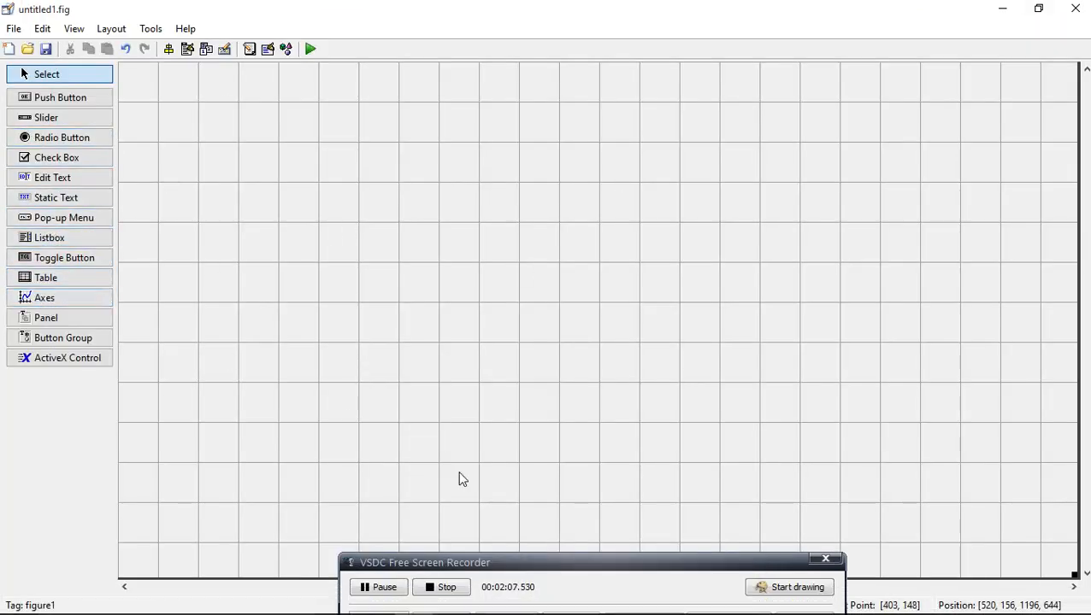
pyautogui.click(776, 589)
pyautogui.moveTo(112, 307)
pyautogui.mouseDown()
pyautogui.moveTo(54, 286)
pyautogui.moveTo(10, 297)
pyautogui.moveTo(135, 299)
pyautogui.moveTo(93, 297)
pyautogui.mouseUp()
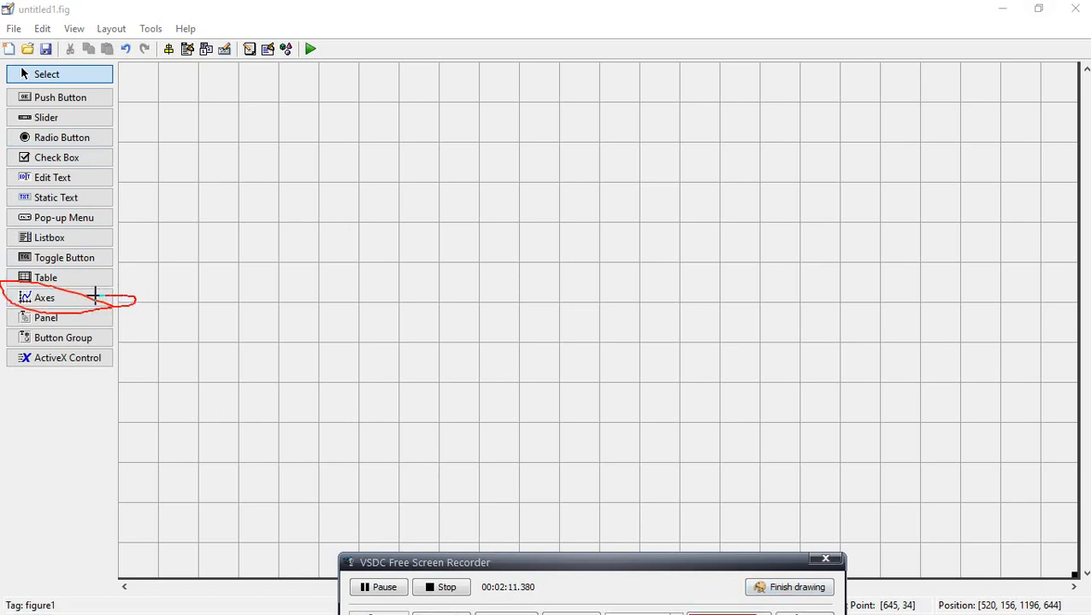
pyautogui.click(786, 588)
# - Set the resize behavior to Proportional in the GUI options
pyautogui.click(151, 30)
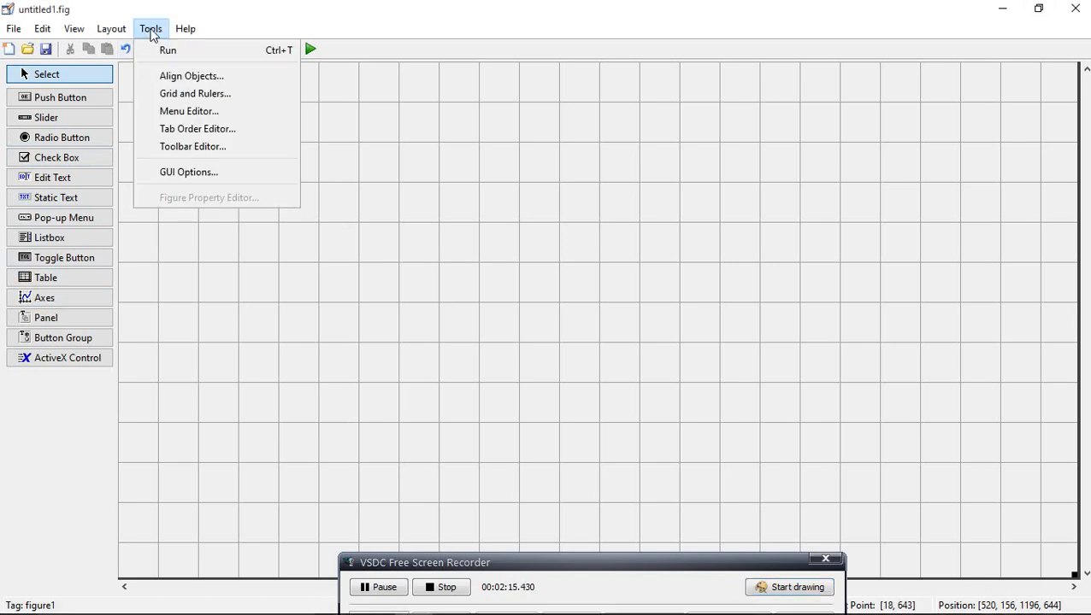
pyautogui.click(176, 174)
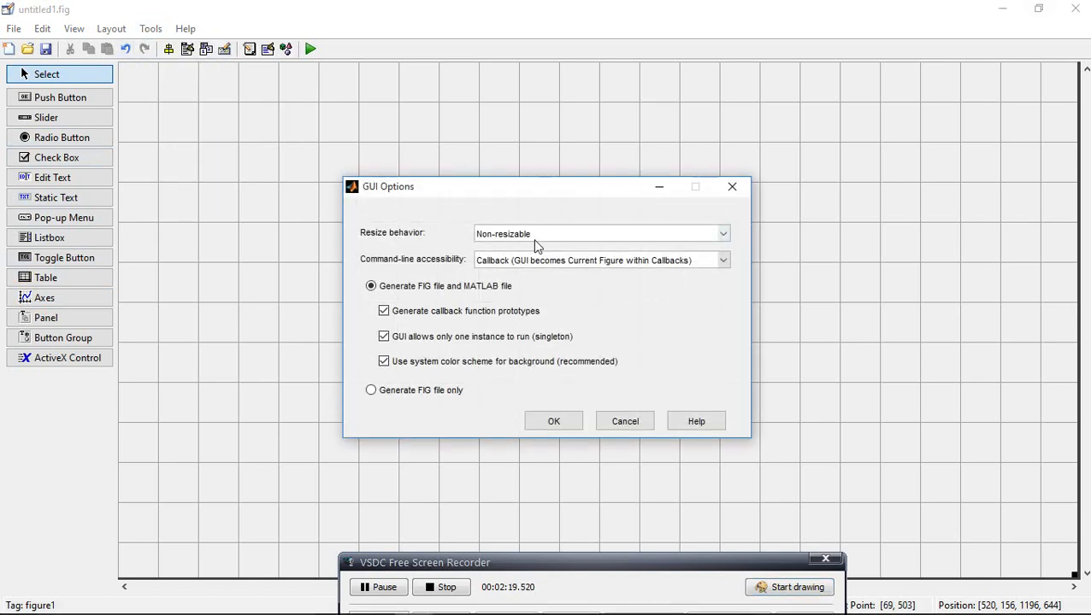
pyautogui.click(569, 236)
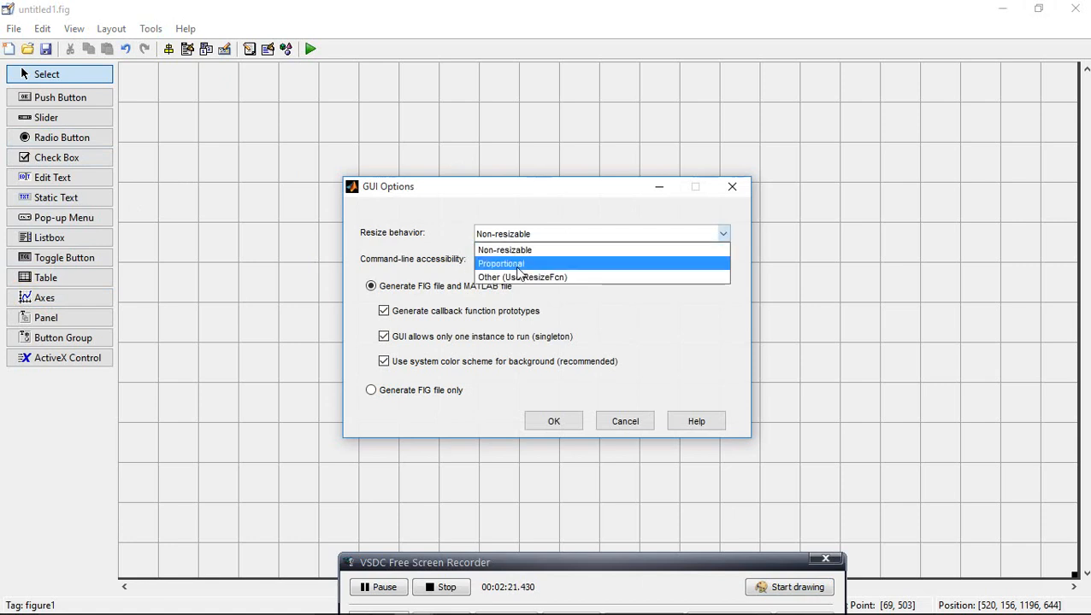
pyautogui.click(517, 264)
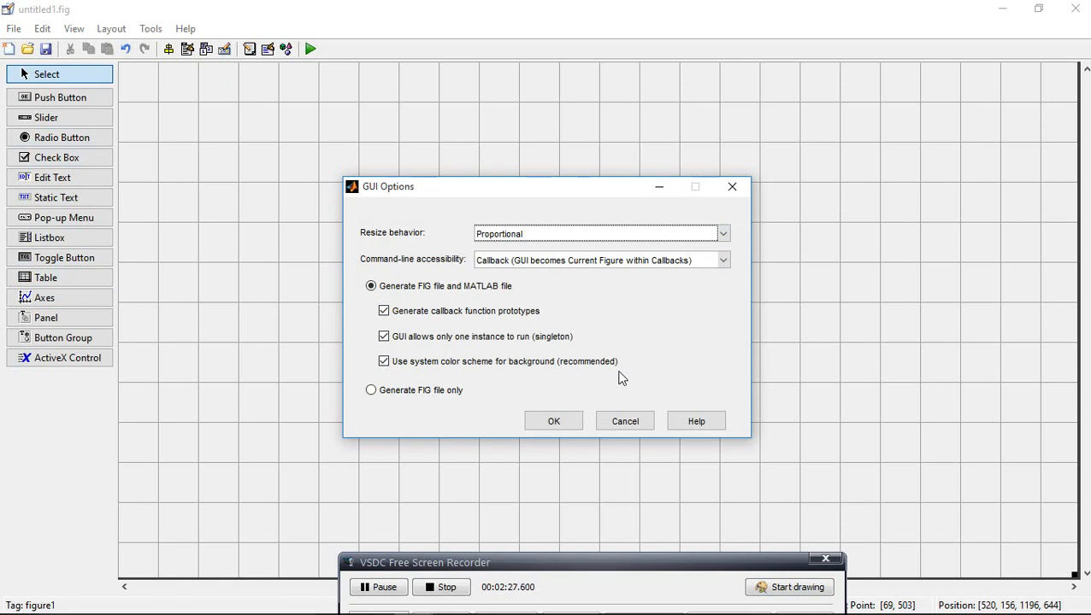
pyautogui.click(553, 421)
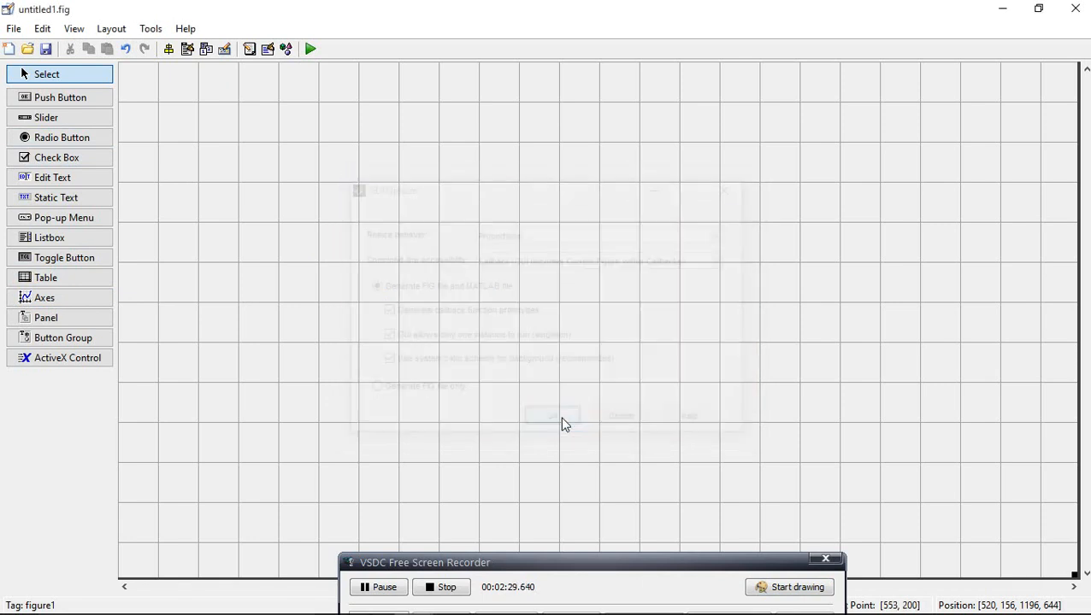
# - Add an axes in the canvas's upper-left area and stretch it to about 7 grid squares wide and 1.5 high
pyautogui.click(43, 297)
pyautogui.click(223, 153)
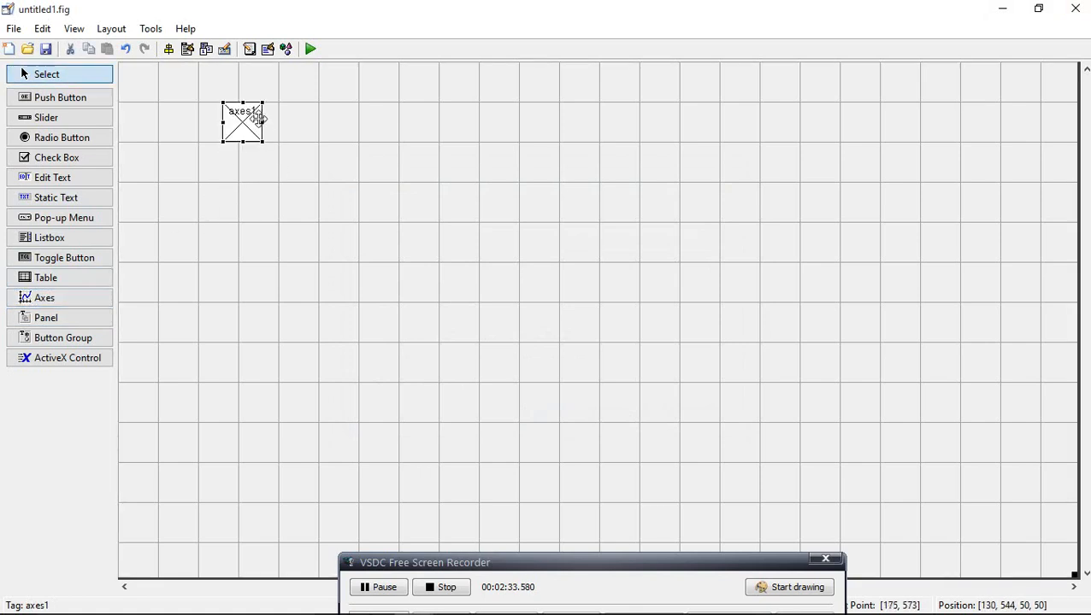
pyautogui.moveTo(261, 122); pyautogui.dragTo(496, 122)
pyautogui.moveTo(360, 142); pyautogui.dragTo(360, 162)
# - Add a second axes below the first and stretch it to about 7 grid squares wide and 2 high
pyautogui.click(44, 298)
pyautogui.click(223, 208)
pyautogui.moveTo(262, 230); pyautogui.dragTo(495, 227)
pyautogui.moveTo(357, 249); pyautogui.dragTo(357, 285)
# - Add a third axes below the second and widen it on both sides to about 324 by 50 pixels
pyautogui.click(90, 300)
pyautogui.click(256, 328)
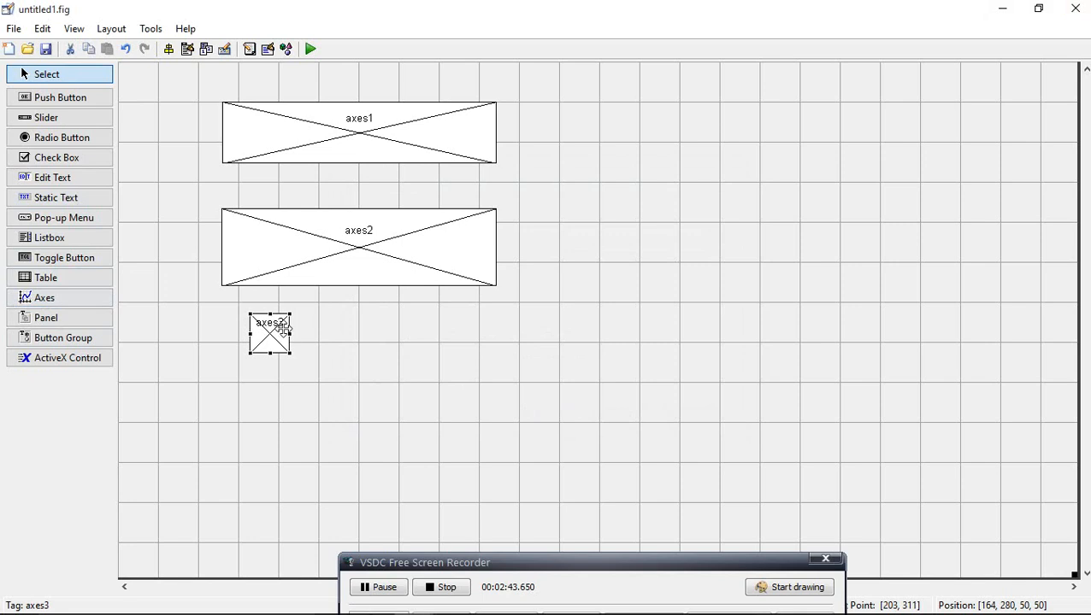
pyautogui.moveTo(290, 334); pyautogui.dragTo(487, 325)
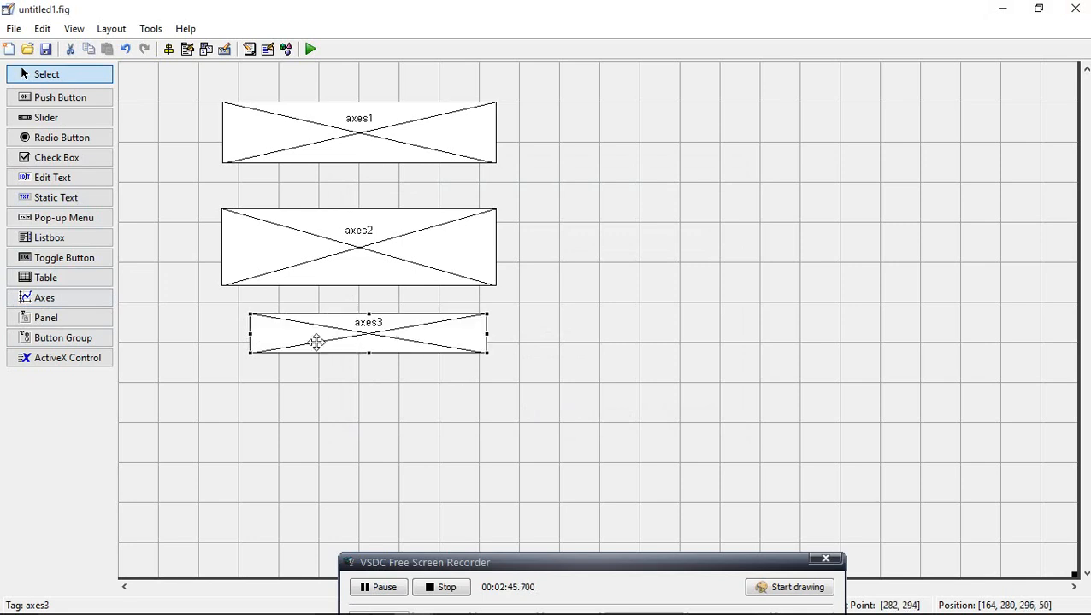
pyautogui.moveTo(250, 335); pyautogui.dragTo(227, 334)
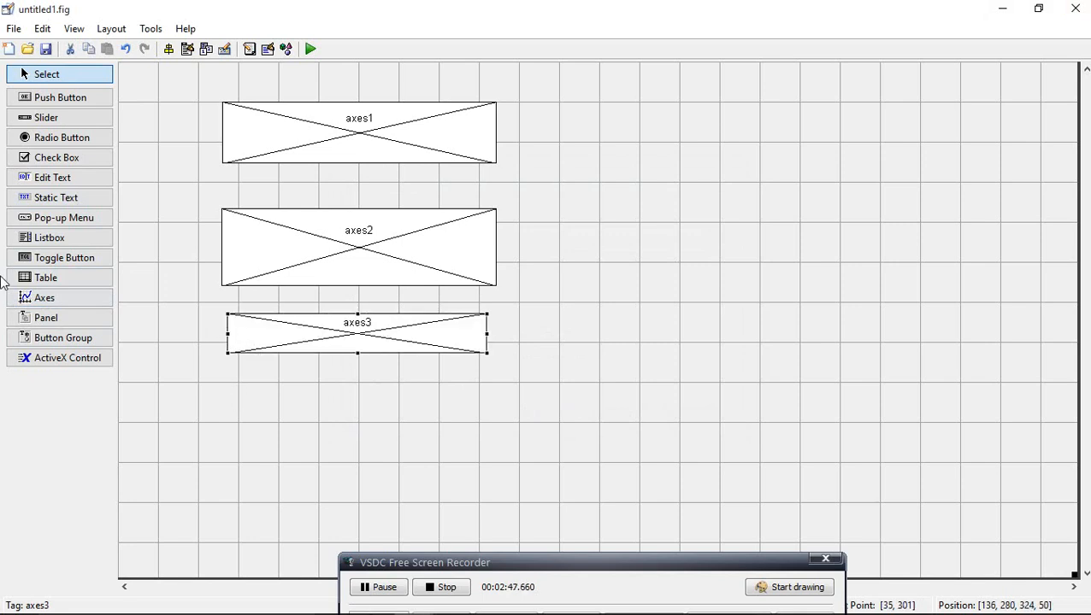
# - Add a fourth axes in the canvas's upper-right area and stretch it to about 8 grid squares wide and 2 high
pyautogui.click(73, 299)
pyautogui.click(662, 105)
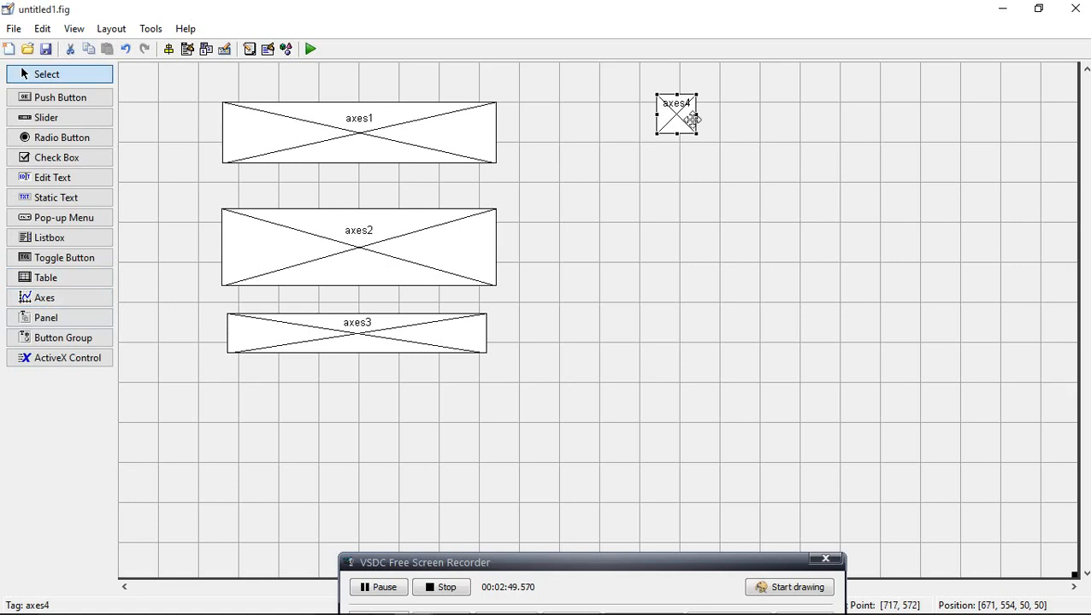
pyautogui.moveTo(695, 114); pyautogui.dragTo(976, 115)
pyautogui.moveTo(816, 134); pyautogui.dragTo(816, 171)
# - Add a fifth axes below the fourth and widen it to about 393 by 50 pixels
pyautogui.click(54, 299)
pyautogui.click(683, 242)
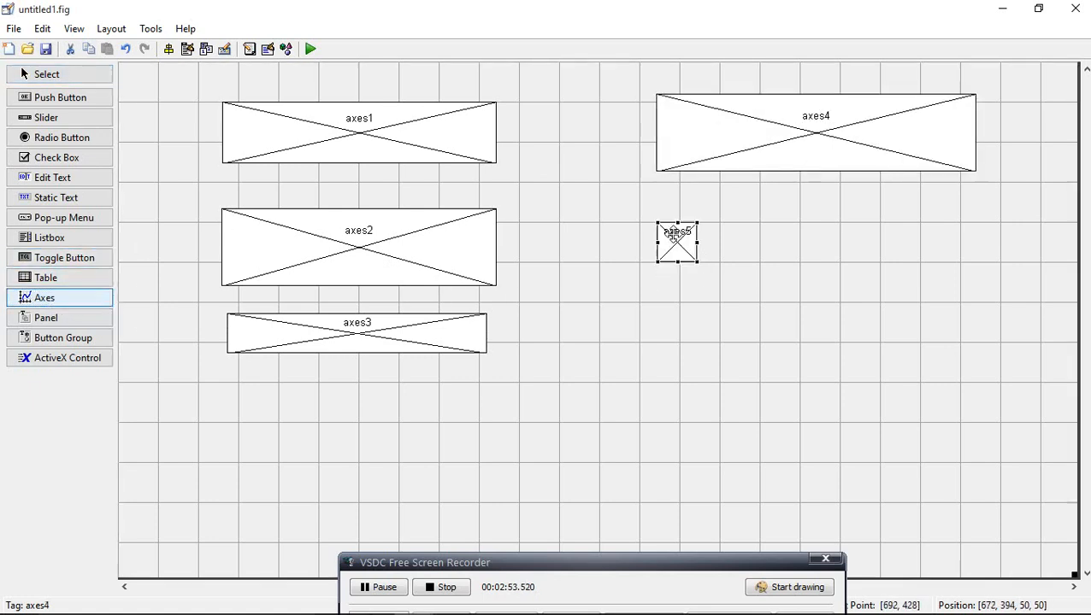
pyautogui.moveTo(697, 243); pyautogui.dragTo(973, 244)
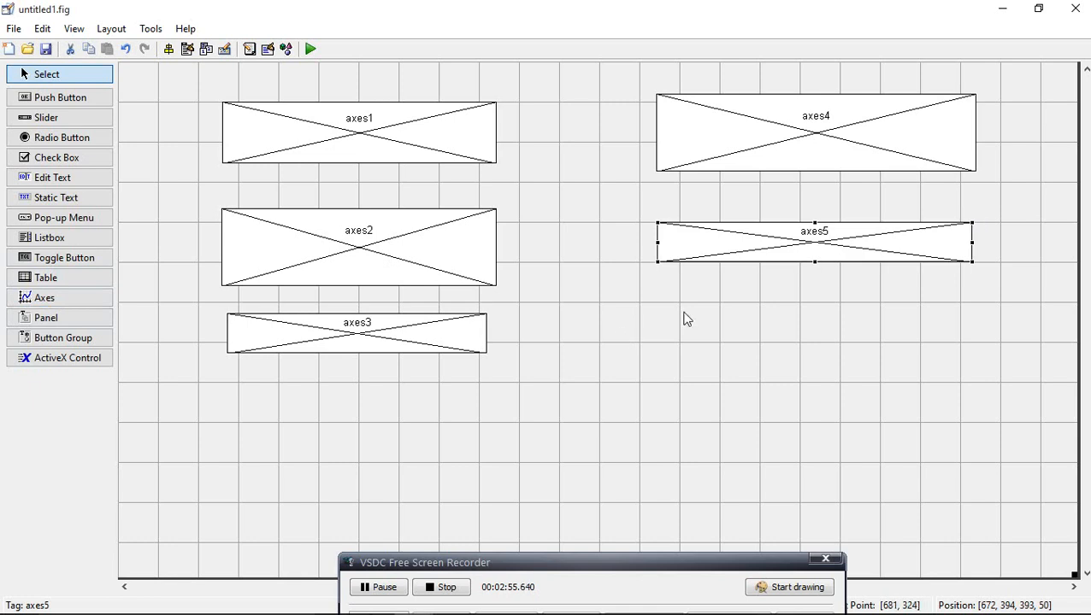
# - Add a sixth axes below the fifth and widen it to about 8 grid squares wide and 1 high
pyautogui.click(57, 305)
pyautogui.click(662, 320)
pyautogui.moveTo(692, 324); pyautogui.dragTo(961, 324)
pyautogui.moveTo(810, 339); pyautogui.dragTo(809, 347)
pyautogui.click(784, 392)
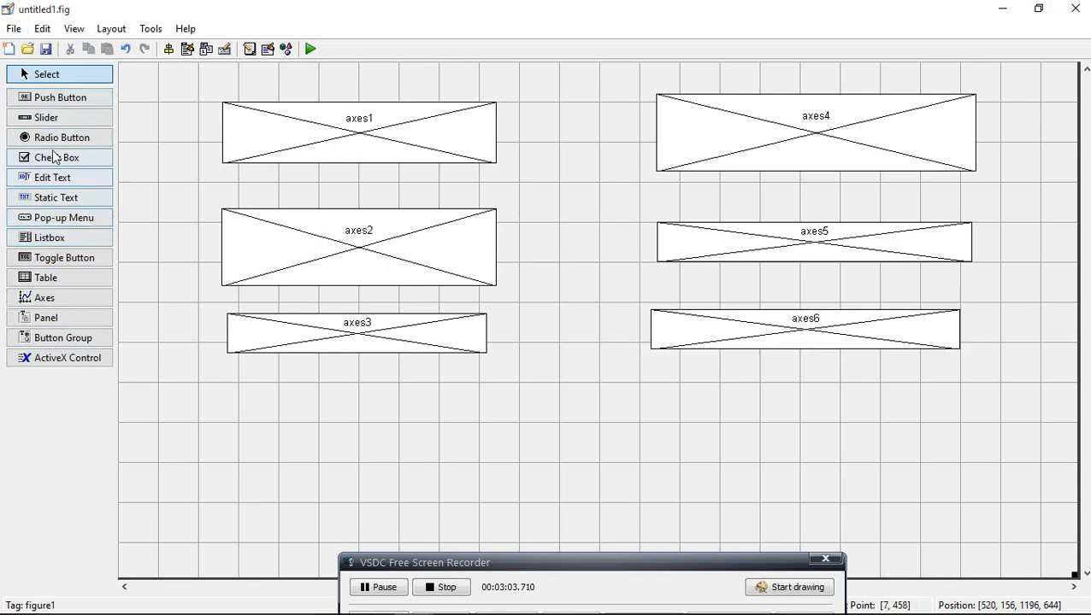
# - Add a push button below the third axes, widen it to about 283 pixels and shift it down slightly
pyautogui.click(49, 103)
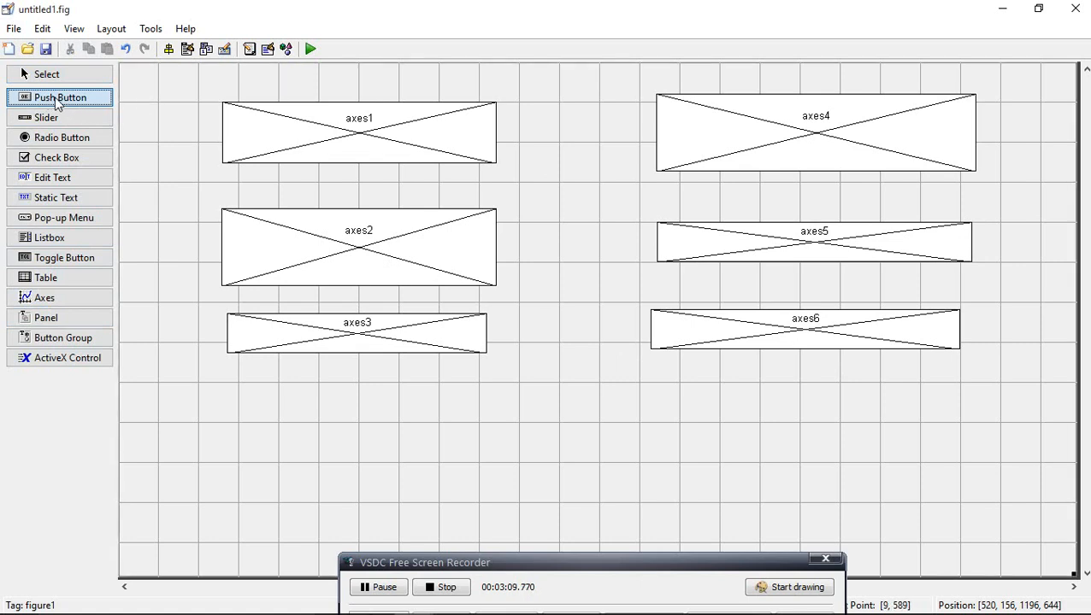
pyautogui.click(209, 430)
pyautogui.moveTo(238, 432); pyautogui.dragTo(410, 441)
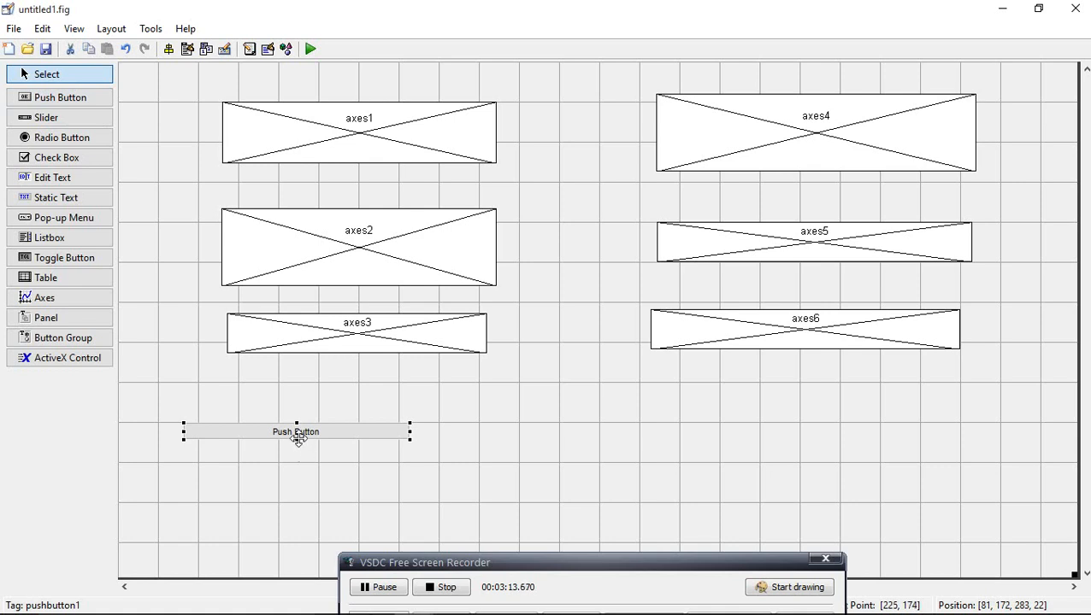
pyautogui.moveTo(297, 438); pyautogui.dragTo(298, 460)
# - Add a second push button below the sixth axes and widen it to about 323 pixels
pyautogui.click(64, 99)
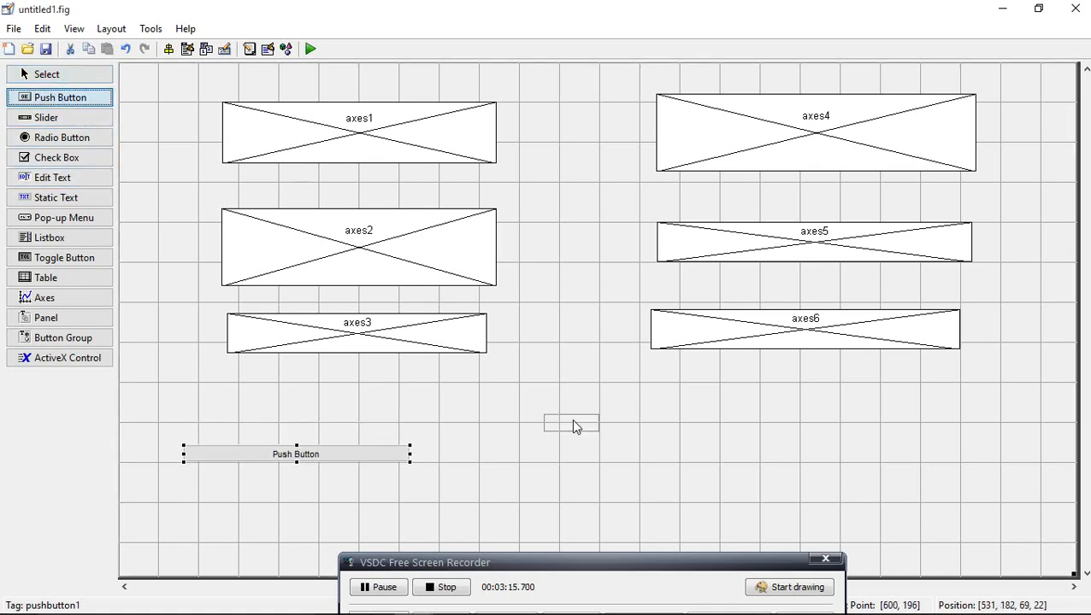
pyautogui.click(635, 425)
pyautogui.moveTo(688, 432); pyautogui.dragTo(807, 427)
pyautogui.click(806, 432)
pyautogui.click(665, 432)
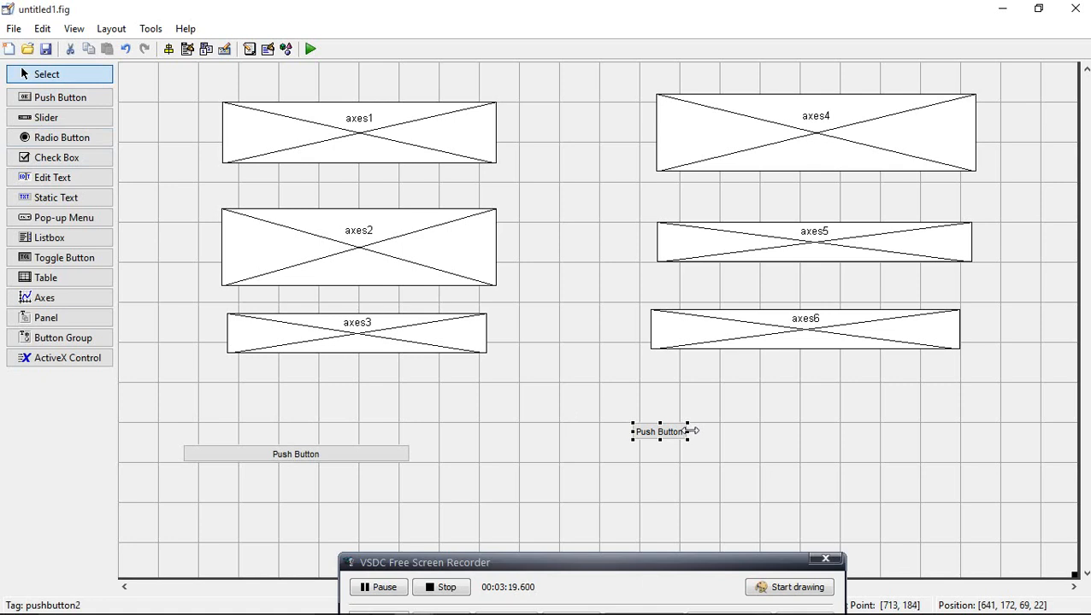
pyautogui.moveTo(692, 432); pyautogui.dragTo(890, 431)
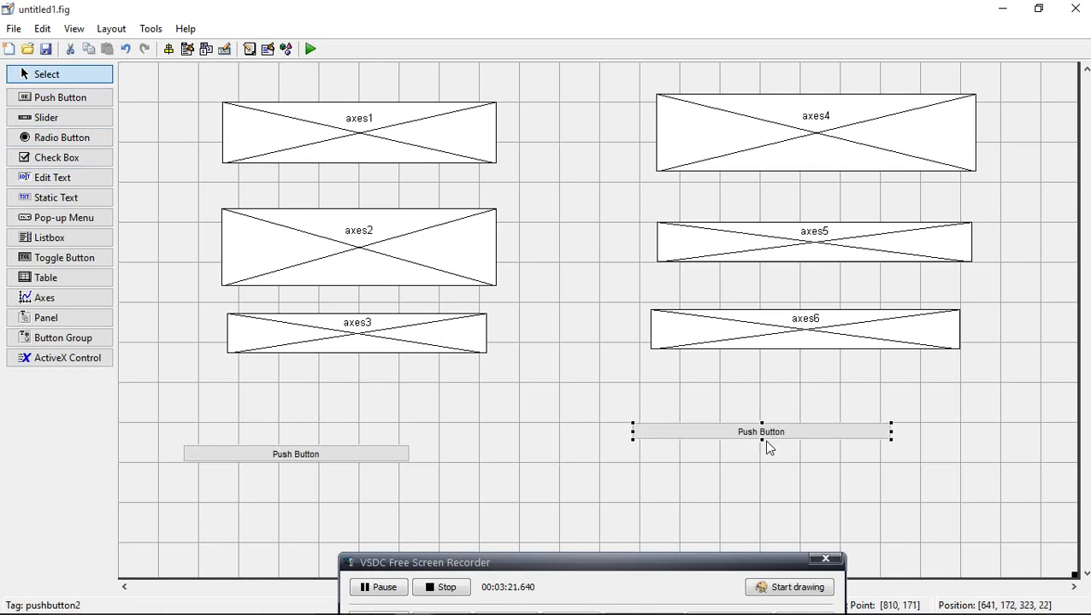
# - Increase the second push button's height to about 51 pixels and the first one's to about 44 pixels
pyautogui.moveTo(761, 441); pyautogui.dragTo(760, 462)
pyautogui.click(297, 454)
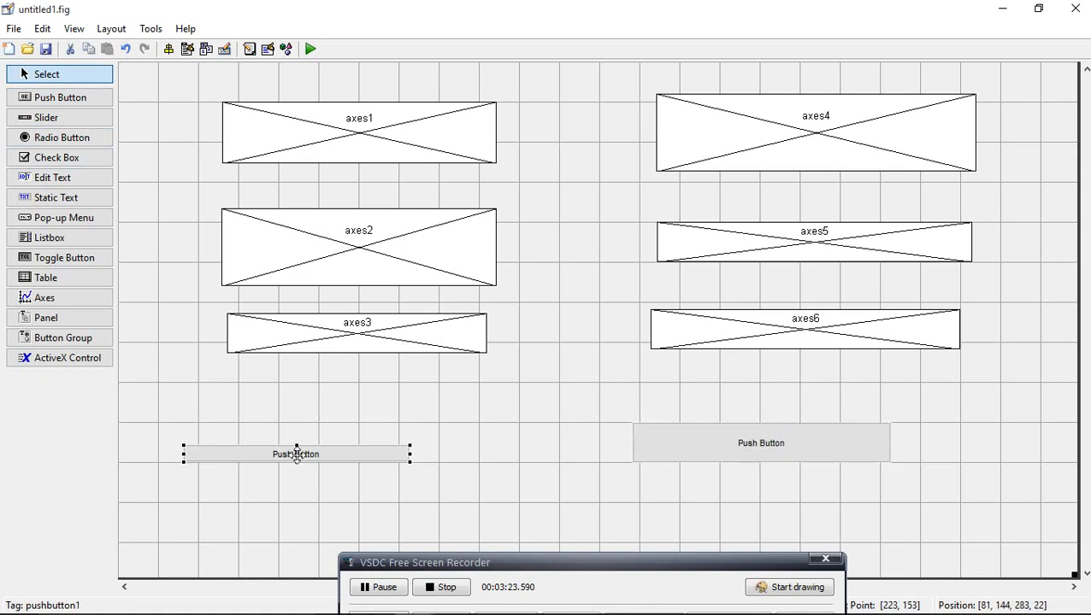
pyautogui.moveTo(296, 465); pyautogui.dragTo(296, 480)
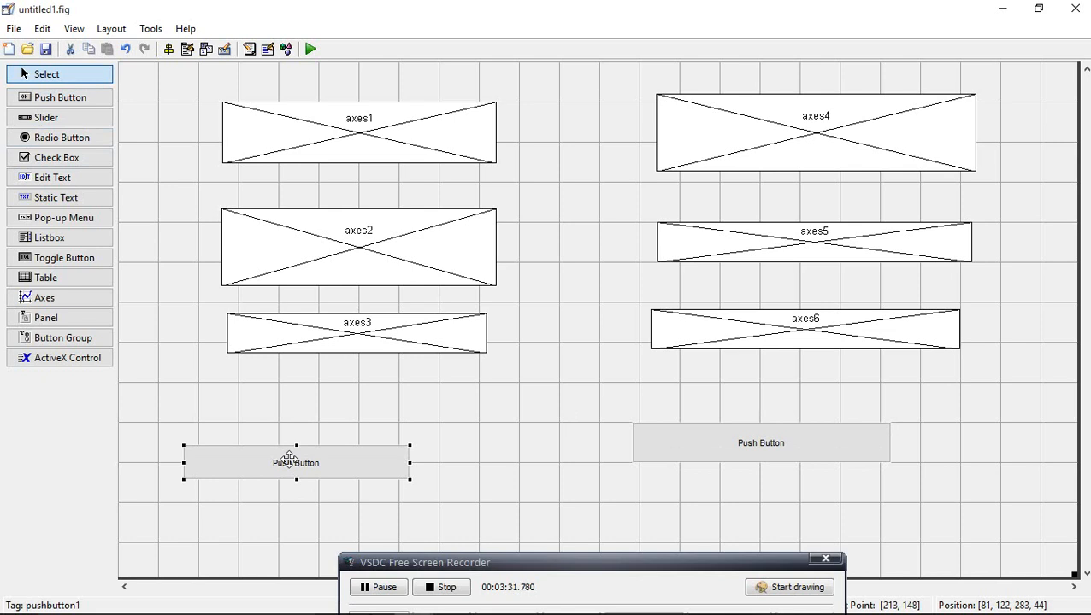
# - Set the first push button's background color to green in its property inspector
pyautogui.doubleClick(289, 460)
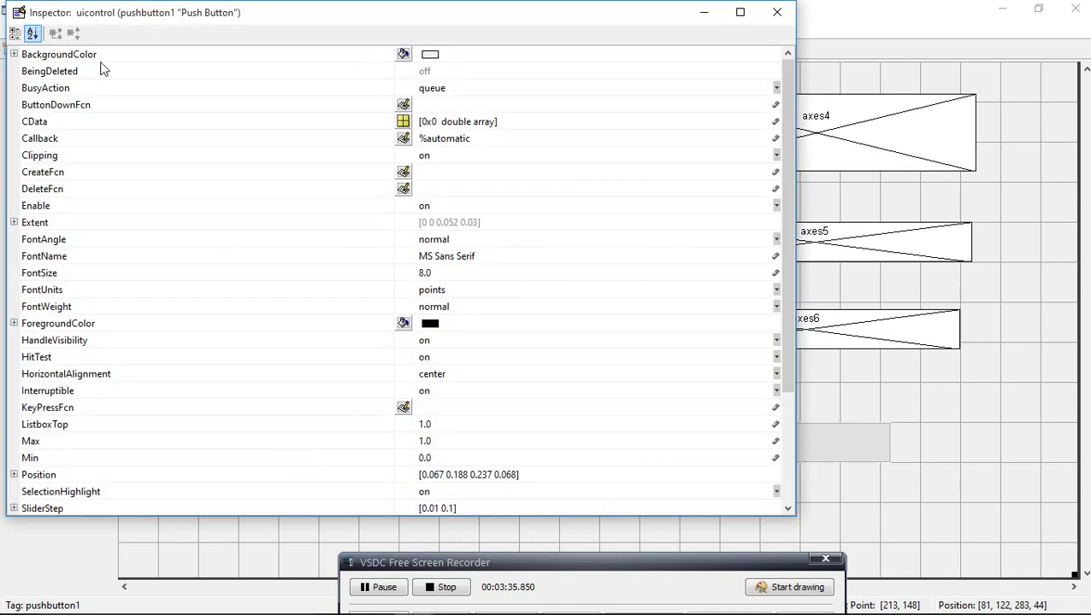
pyautogui.click(428, 57)
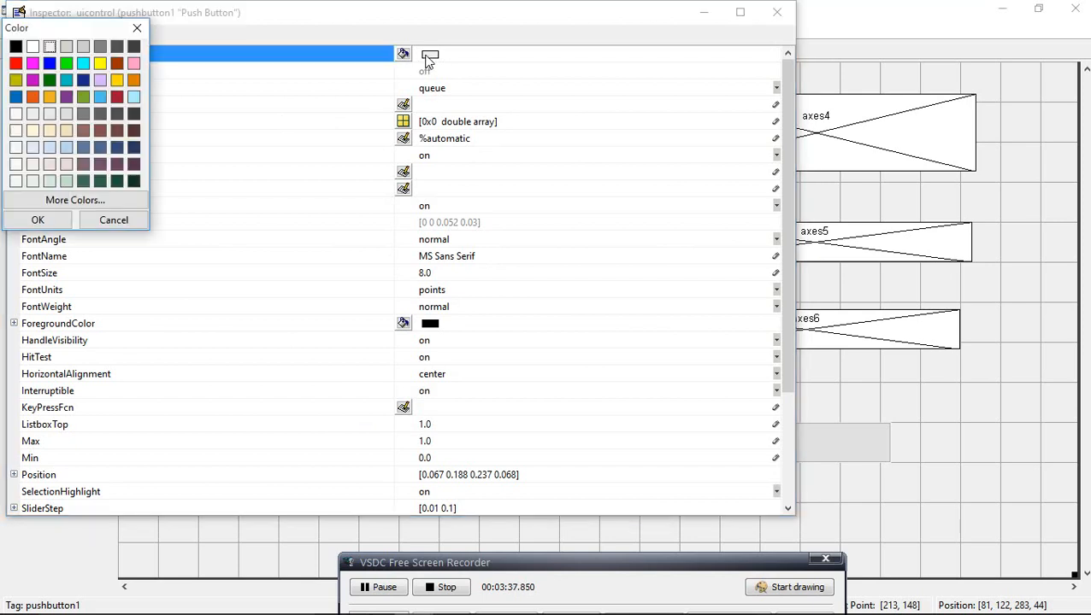
pyautogui.click(37, 219)
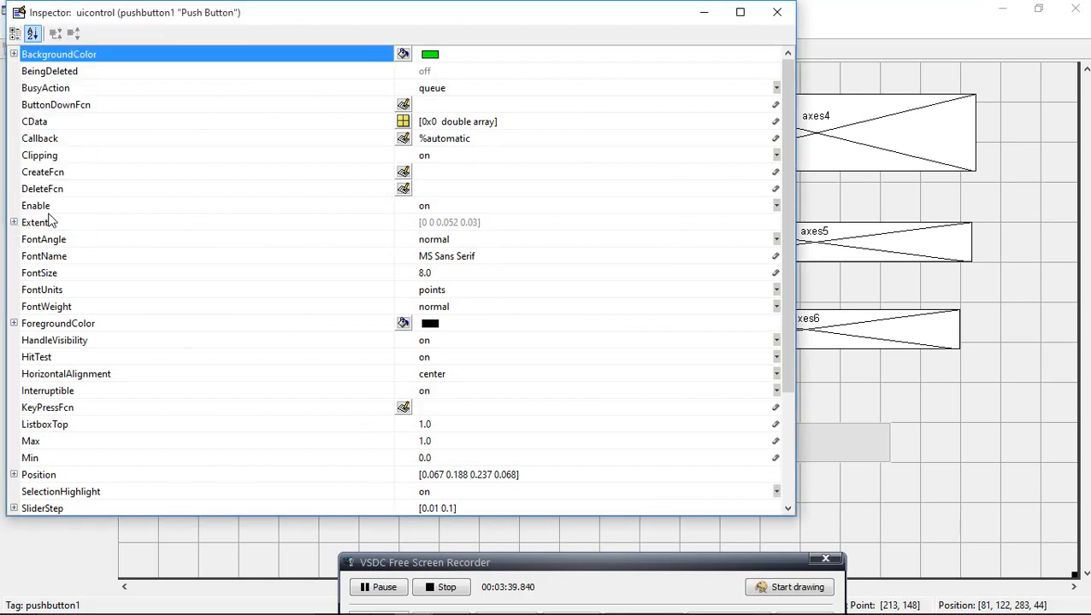
# - Set the first push button's font size to 10 and its font weight to bold
pyautogui.click(438, 272)
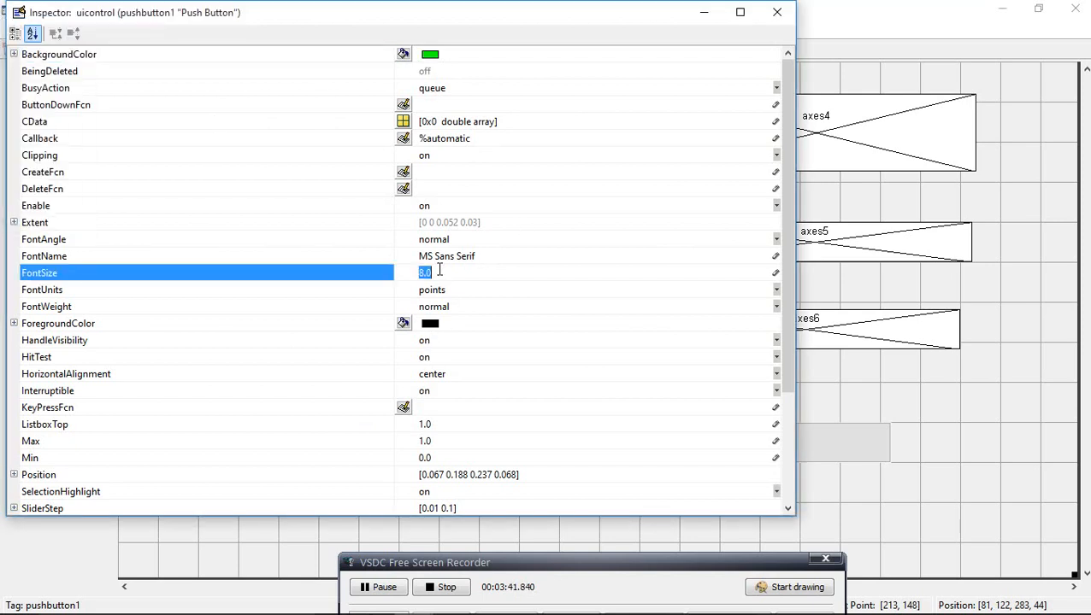
pyautogui.write('10')
pyautogui.click(436, 306)
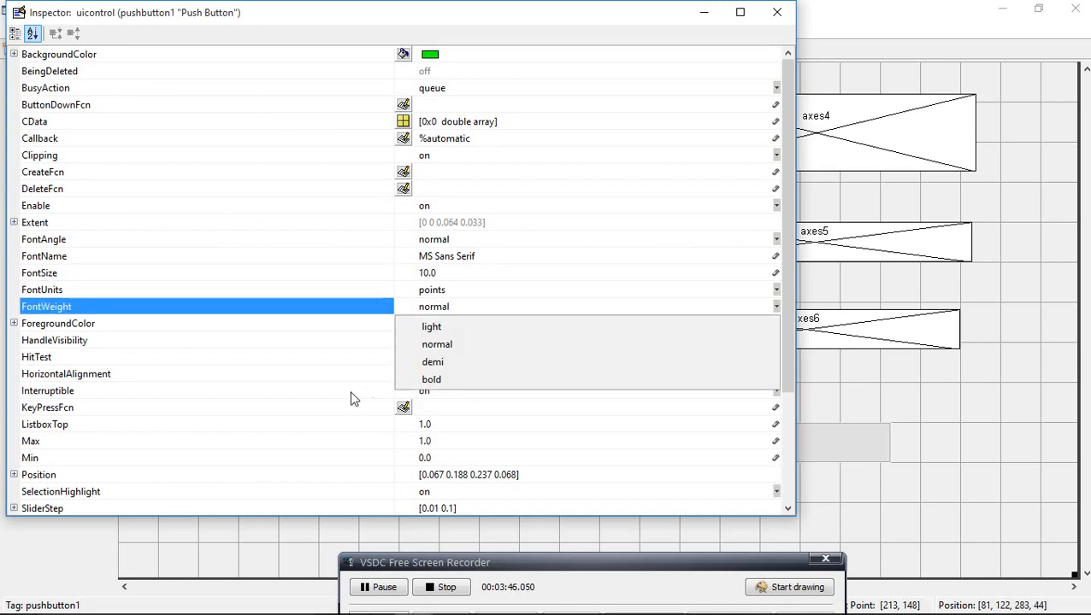
pyautogui.click(431, 380)
# - Try to replace the first push button's String property with "eq data" and close its inspector
pyautogui.scroll(-3, 482, 413)
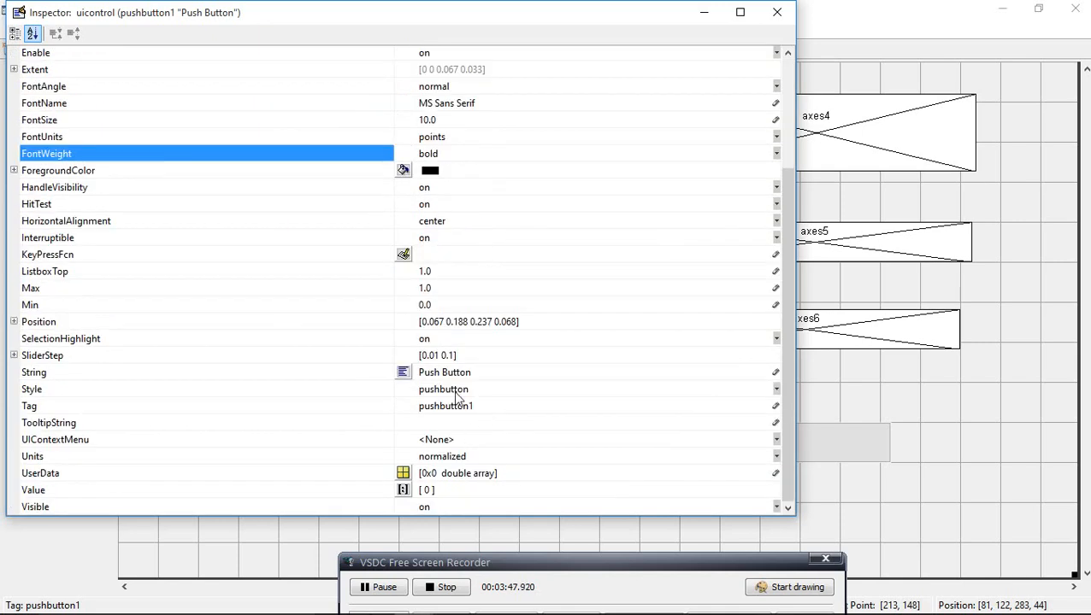
pyautogui.click(477, 373)
pyautogui.doubleClick(479, 373)
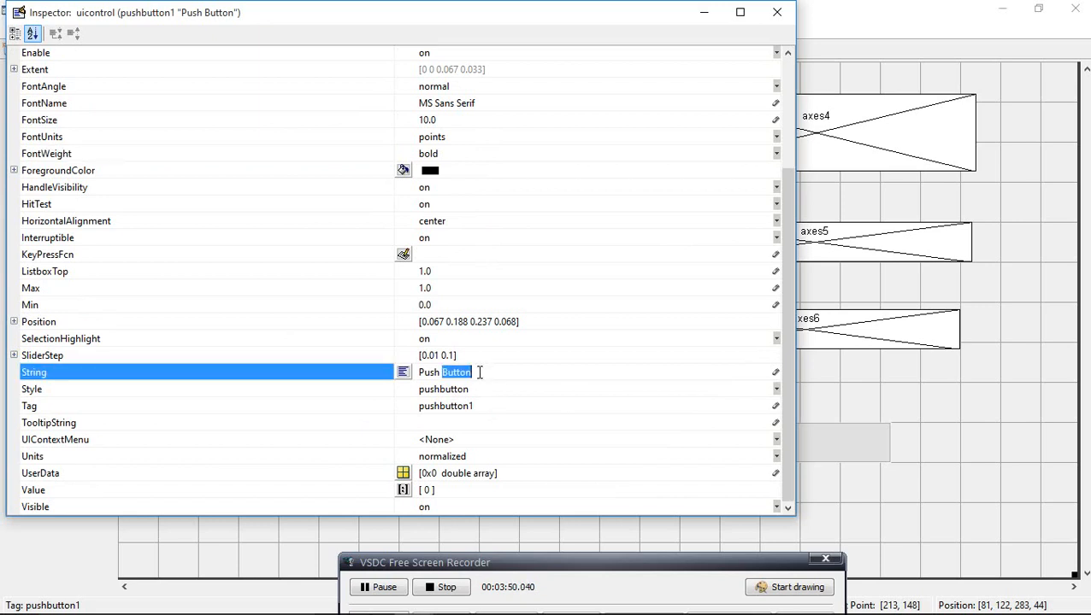
pyautogui.press('BackSpace')
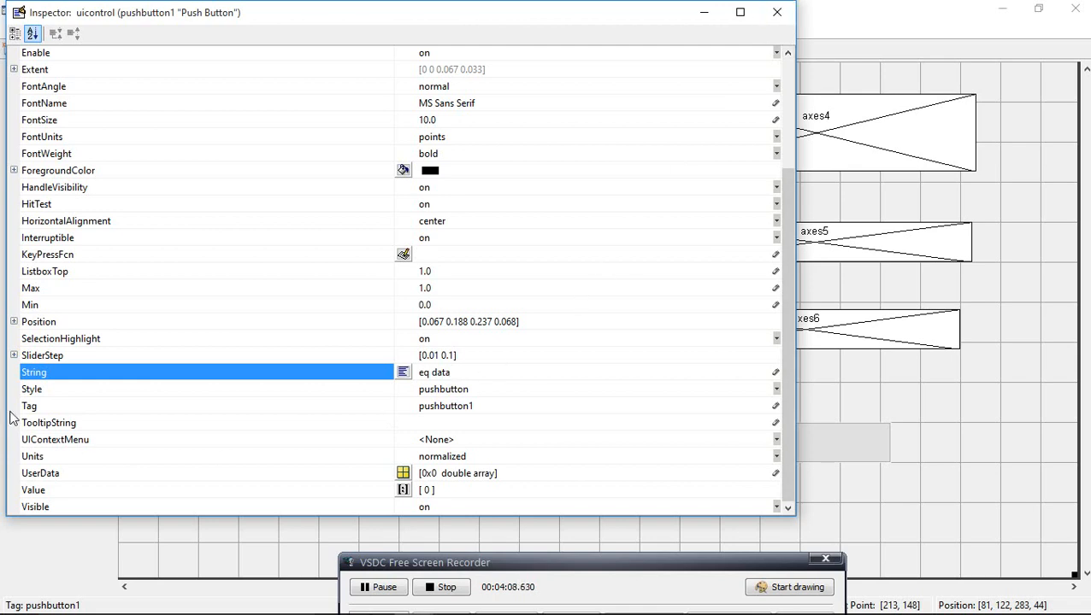
pyautogui.click(777, 13)
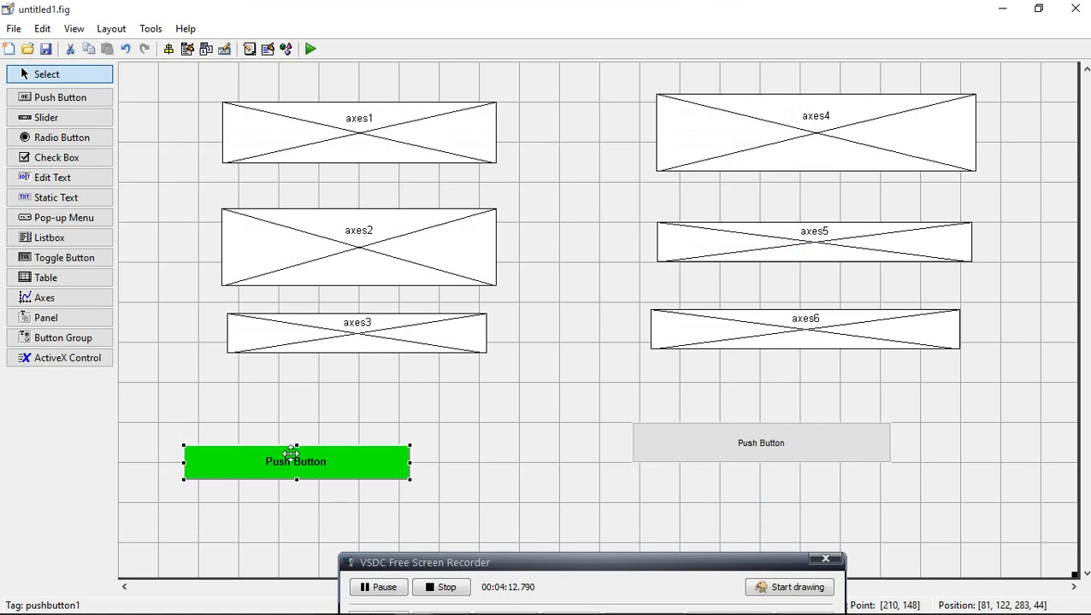
# - Move the second push button left and slightly down, roughly level with the green button
pyautogui.moveTo(746, 441); pyautogui.dragTo(694, 457)
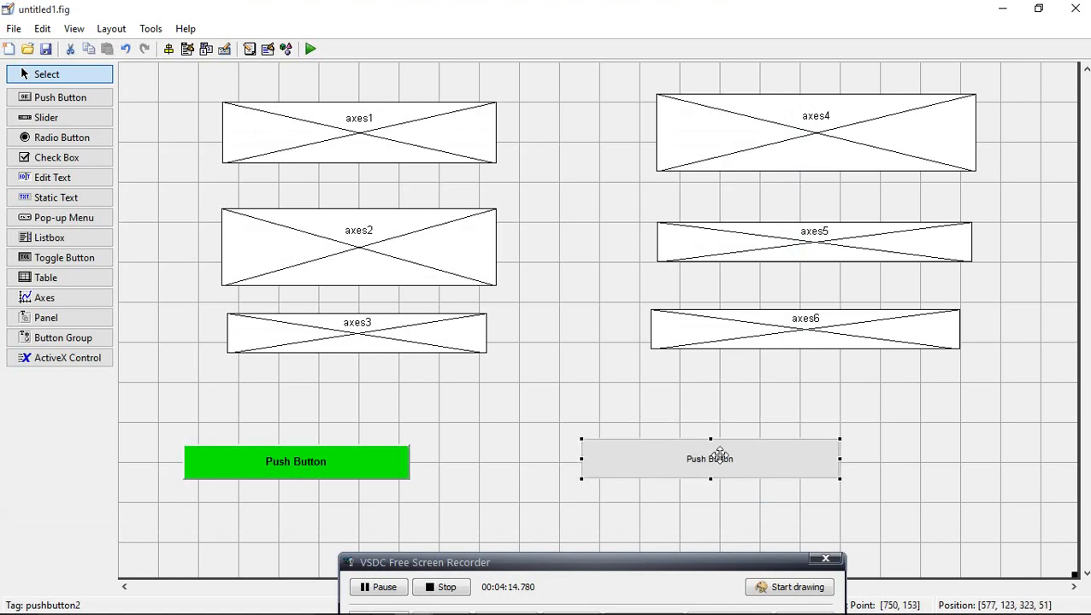
pyautogui.doubleClick(720, 453)
pyautogui.click(777, 12)
# - Set the green push button's String property to "eq data" and close its inspector
pyautogui.doubleClick(330, 456)
pyautogui.scroll(-5, 484, 466)
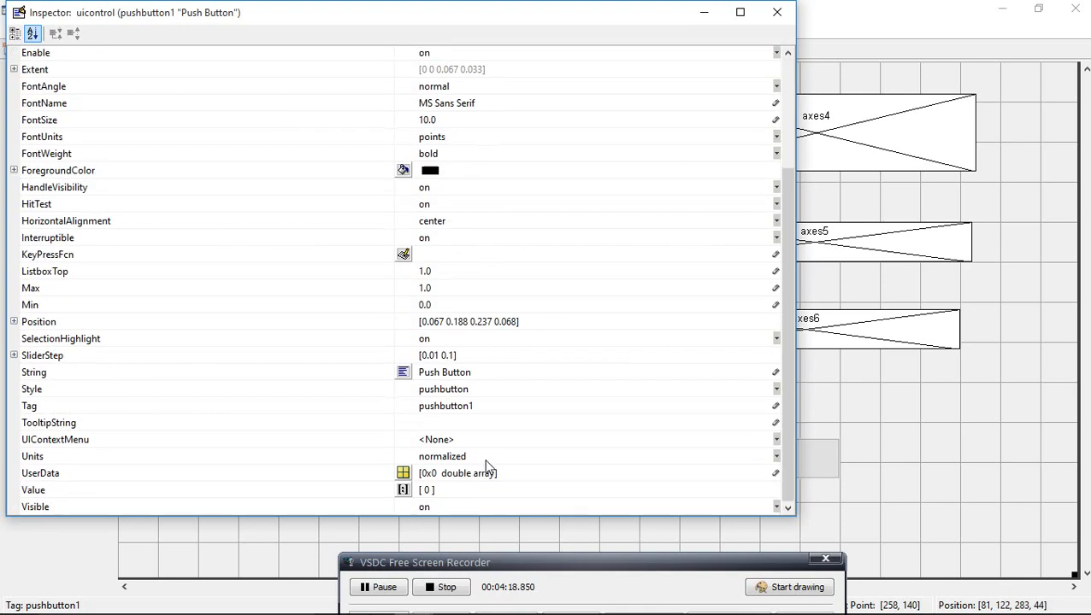
pyautogui.doubleClick(480, 372)
pyautogui.press('BackSpace')
pyautogui.press('BackSpace')
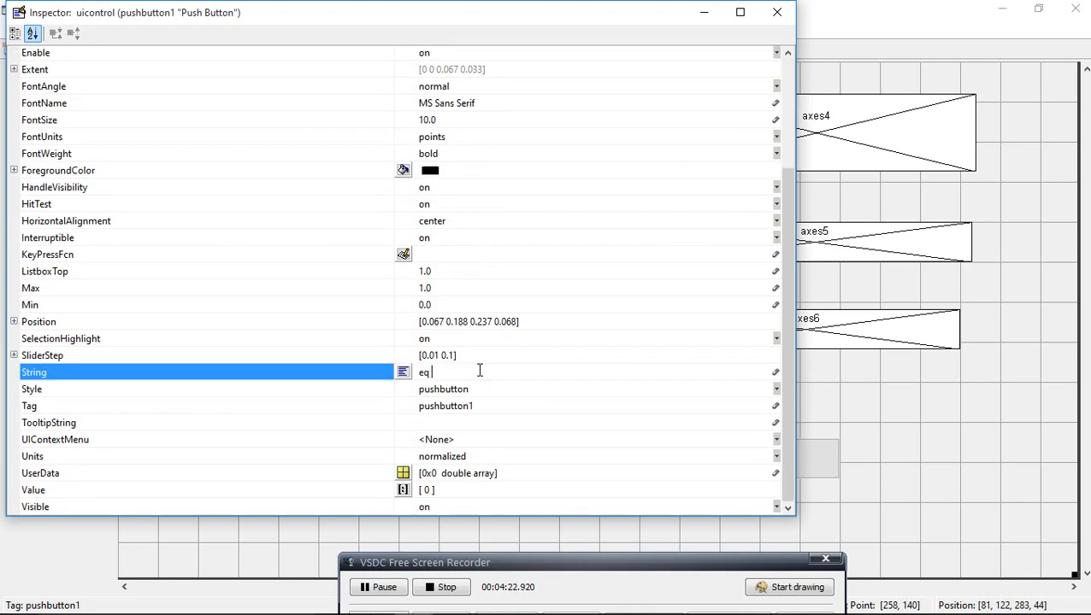
pyautogui.click(328, 408)
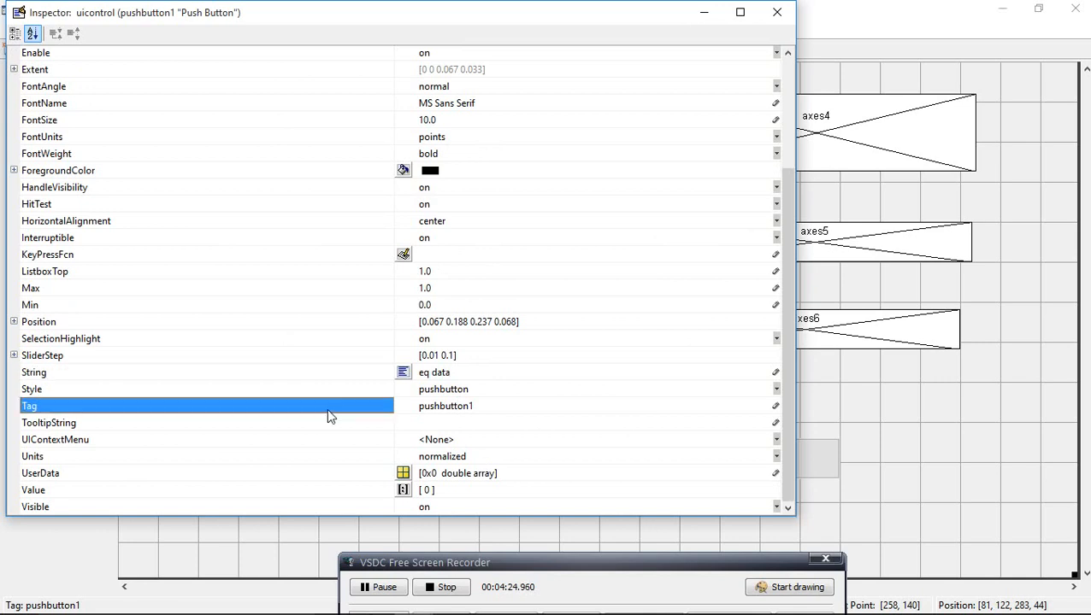
pyautogui.click(776, 12)
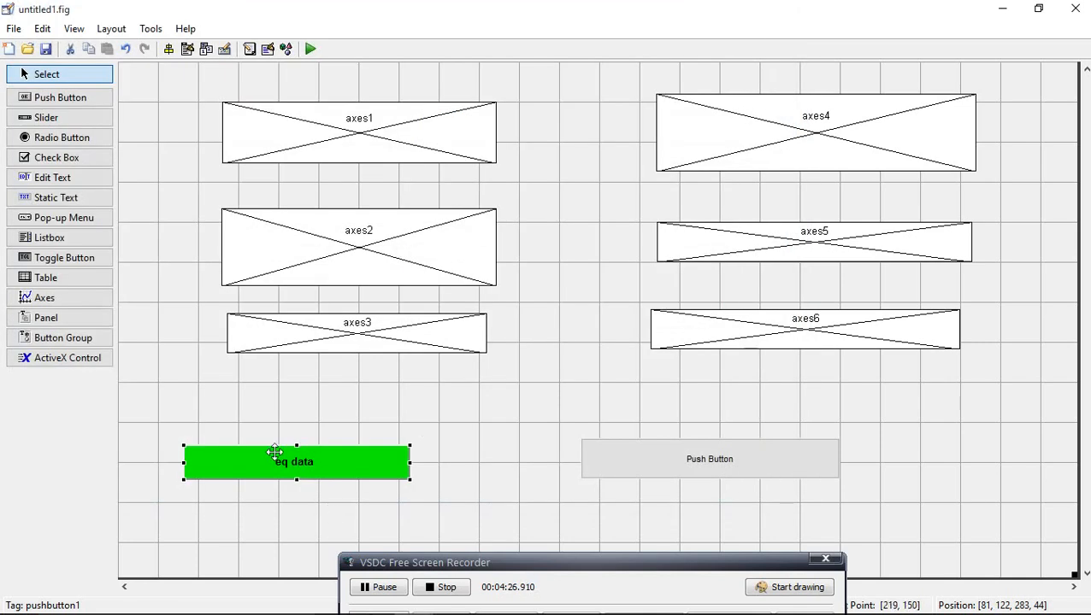
# - Open the property inspector of the gray push button
pyautogui.click(725, 461)
pyautogui.doubleClick(725, 460)
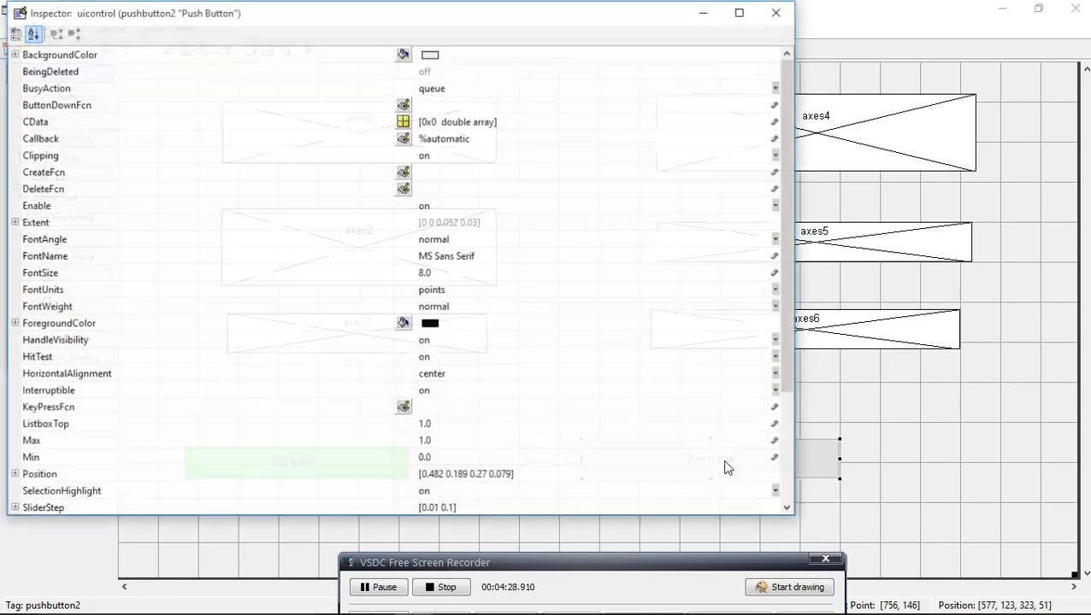
pyautogui.click(419, 57)
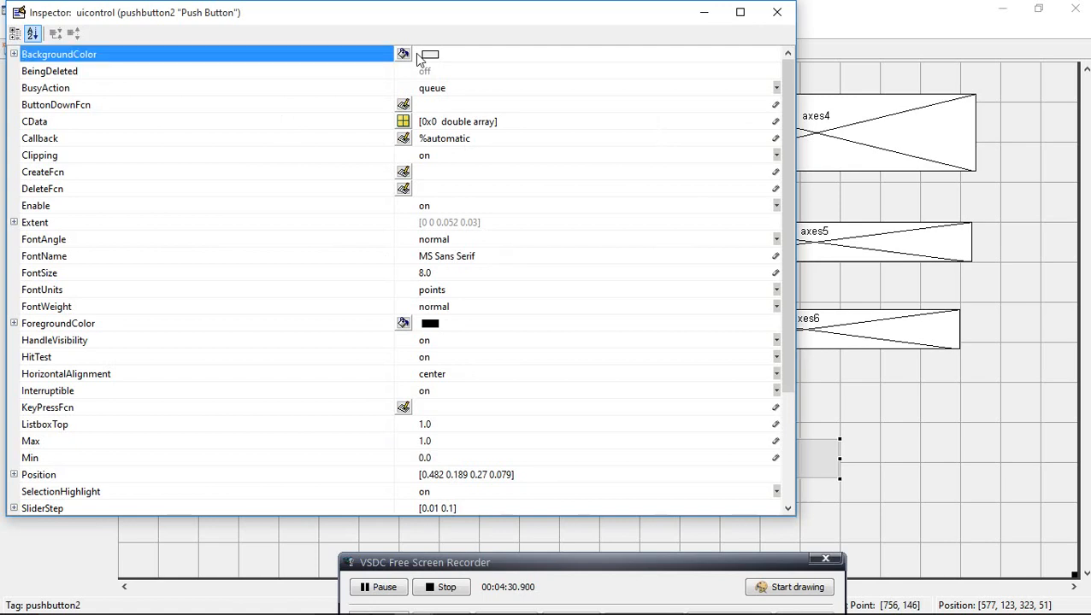
pyautogui.click(402, 54)
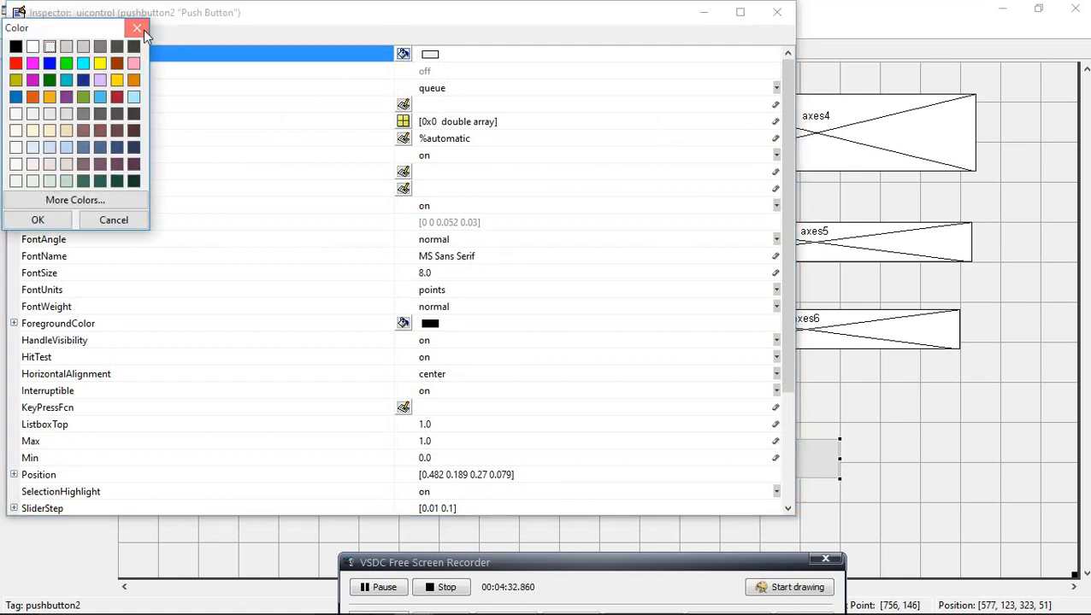
pyautogui.click(138, 29)
# - Set the second push button's font size to 10 and its font weight to bold
pyautogui.click(432, 271)
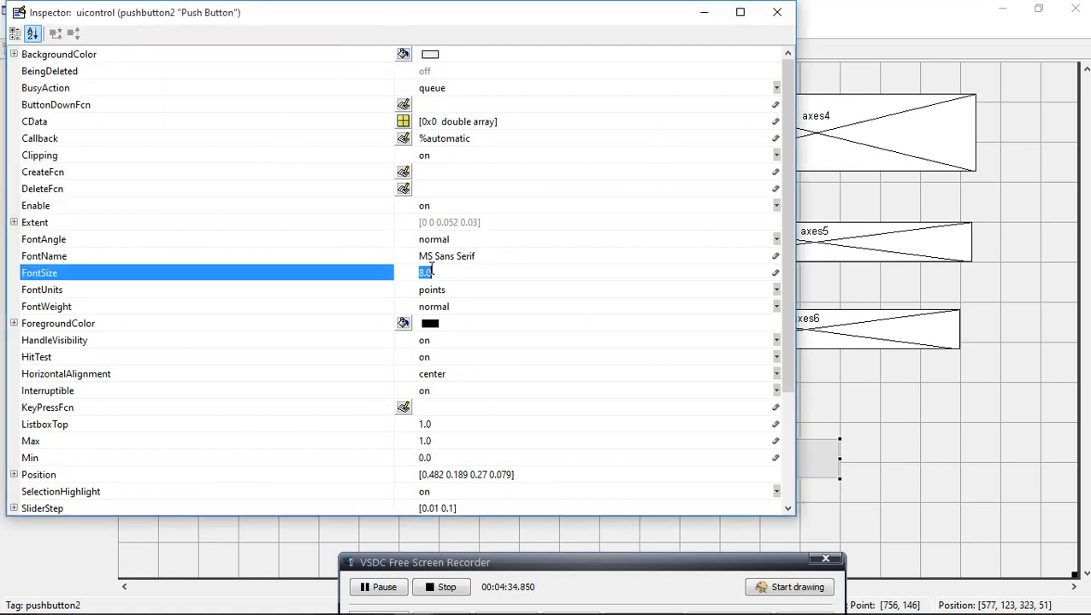
pyautogui.click(453, 310)
pyautogui.click(448, 381)
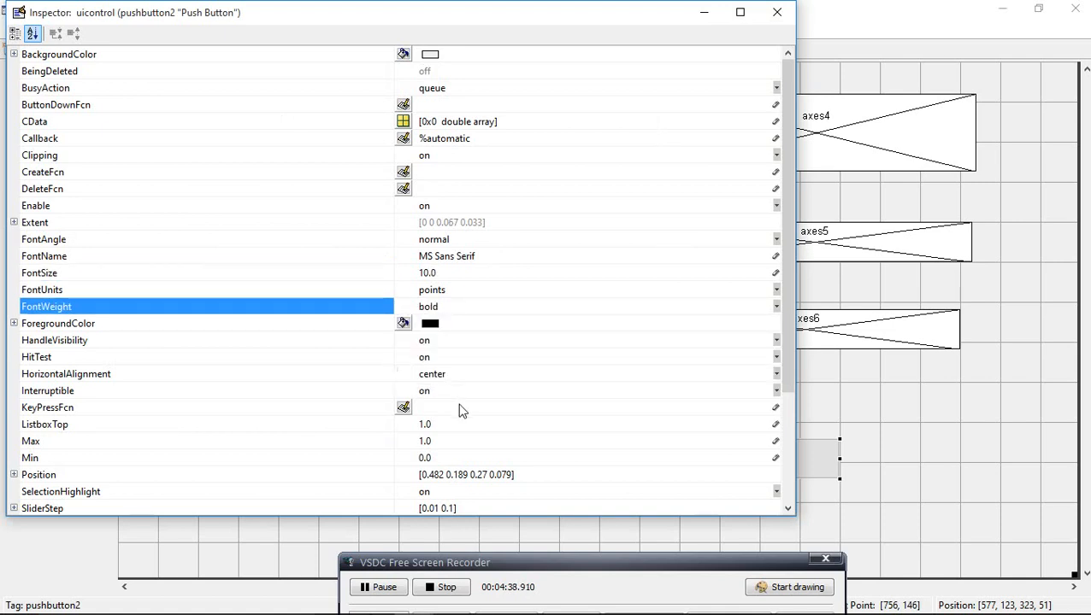
# - Try to replace the second push button's String property with "response spectrum graphs" and close its inspector
pyautogui.scroll(-3, 460, 410)
pyautogui.doubleClick(485, 373)
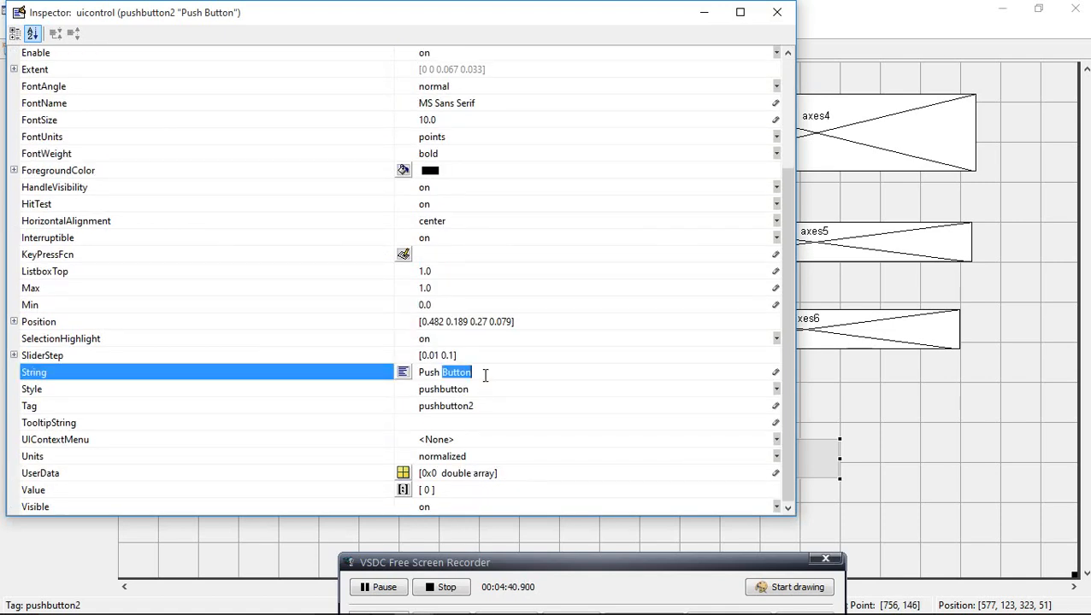
pyautogui.press('BackSpace')
pyautogui.scroll(3, 468, 320)
pyautogui.scroll(-3, 480, 308)
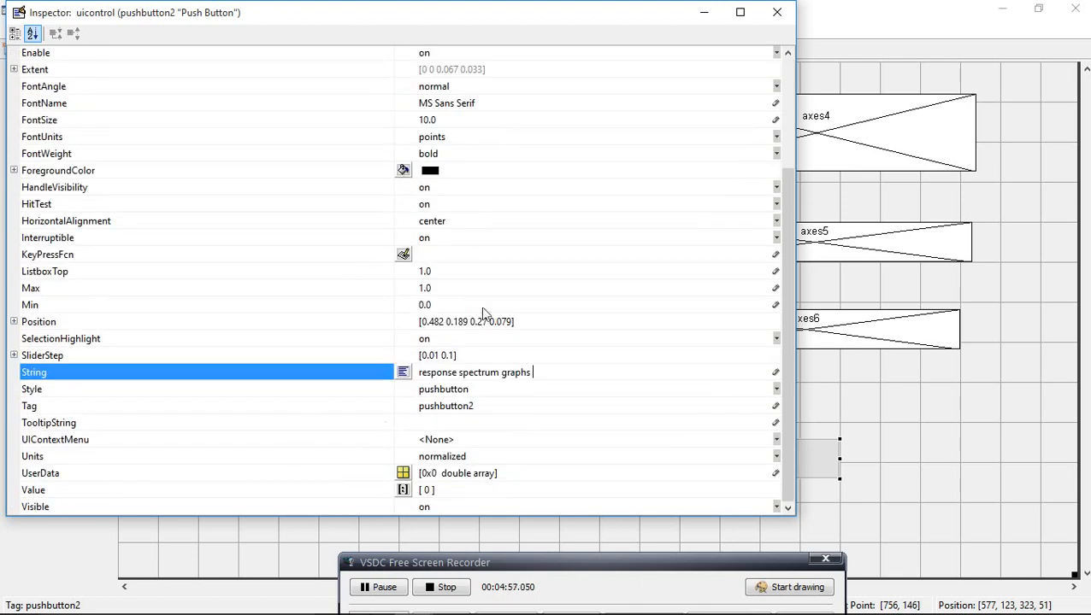
pyautogui.click(777, 12)
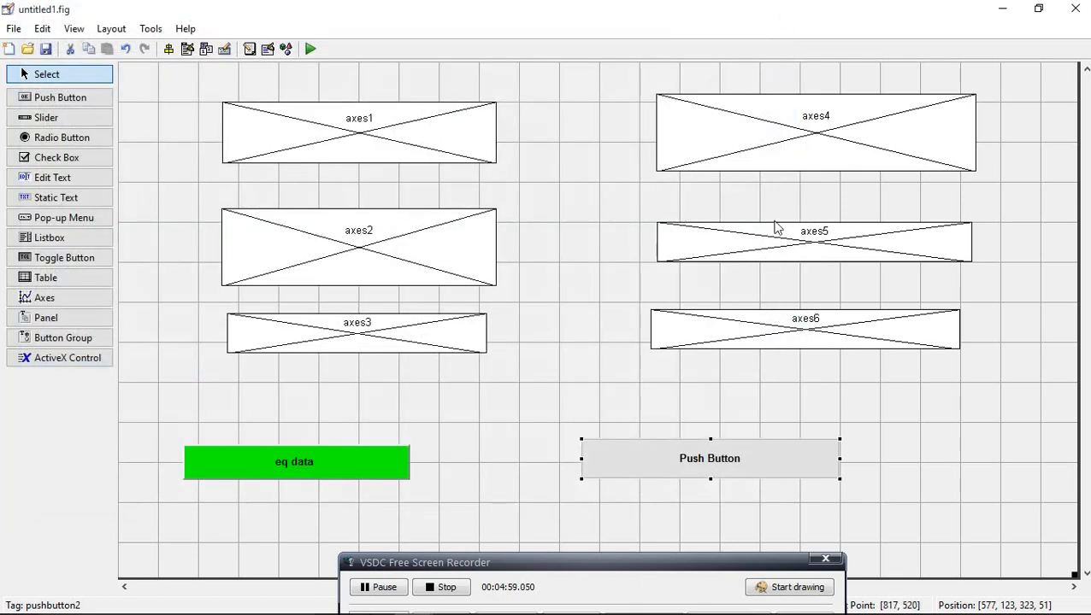
# - Reopen the gray push button's properties and set its String to "response spectrum graphs"
pyautogui.doubleClick(710, 463)
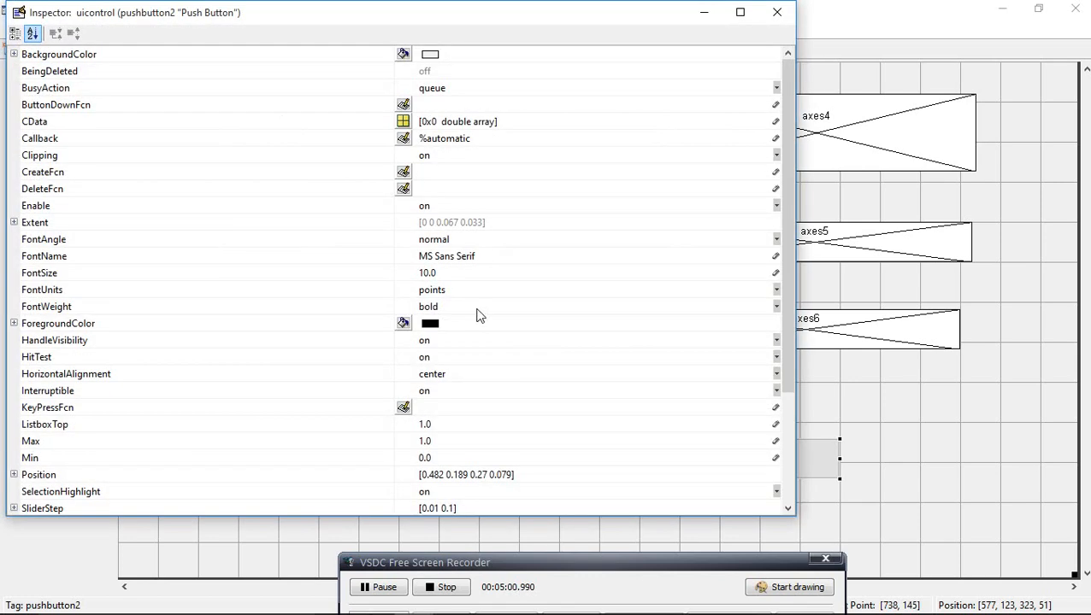
pyautogui.scroll(-3, 464, 314)
pyautogui.click(475, 372)
pyautogui.doubleClick(476, 372)
pyautogui.press('BackSpace')
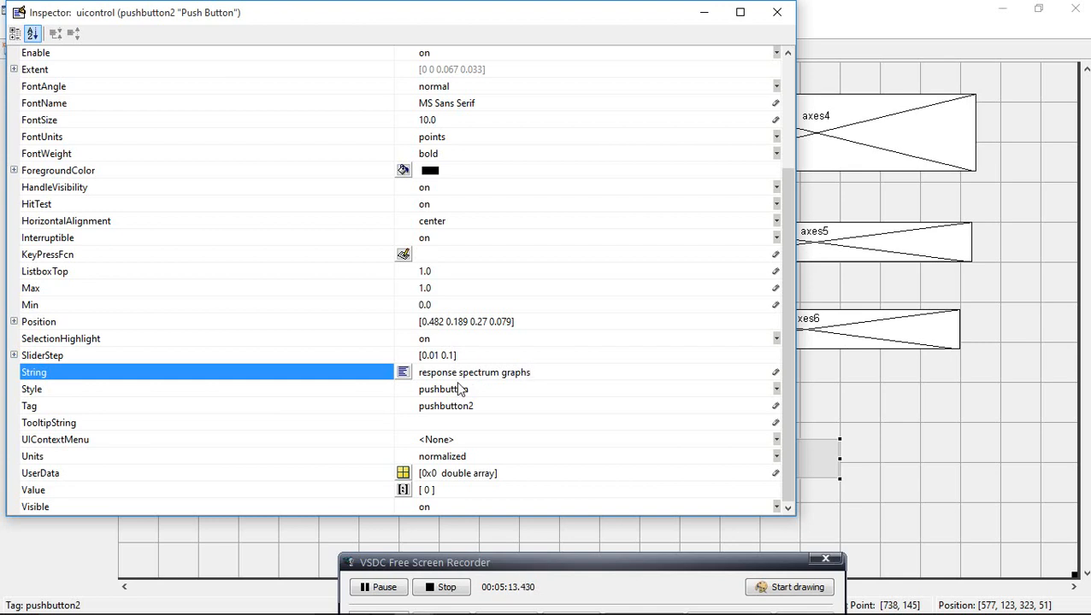
pyautogui.click(277, 437)
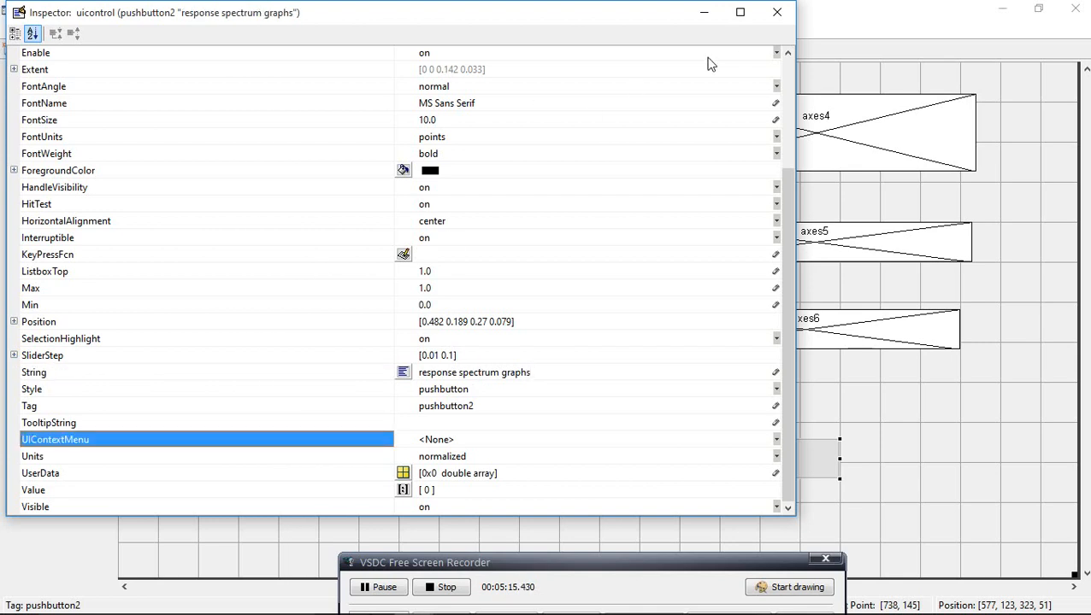
# - Change the green push button's String to "browse eq data" and close its inspector
pyautogui.click(775, 12)
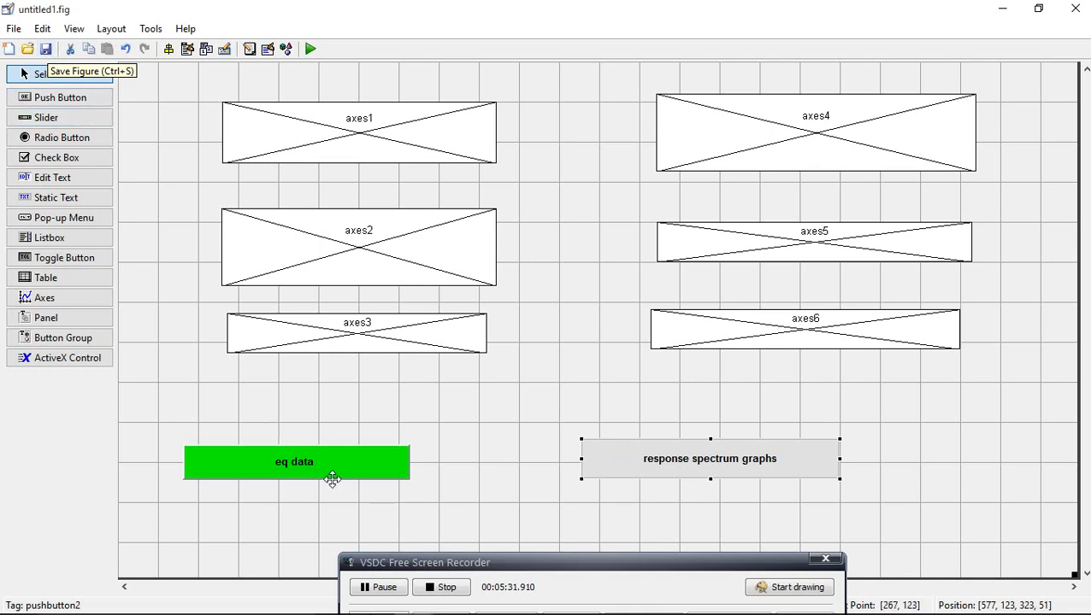
pyautogui.doubleClick(304, 467)
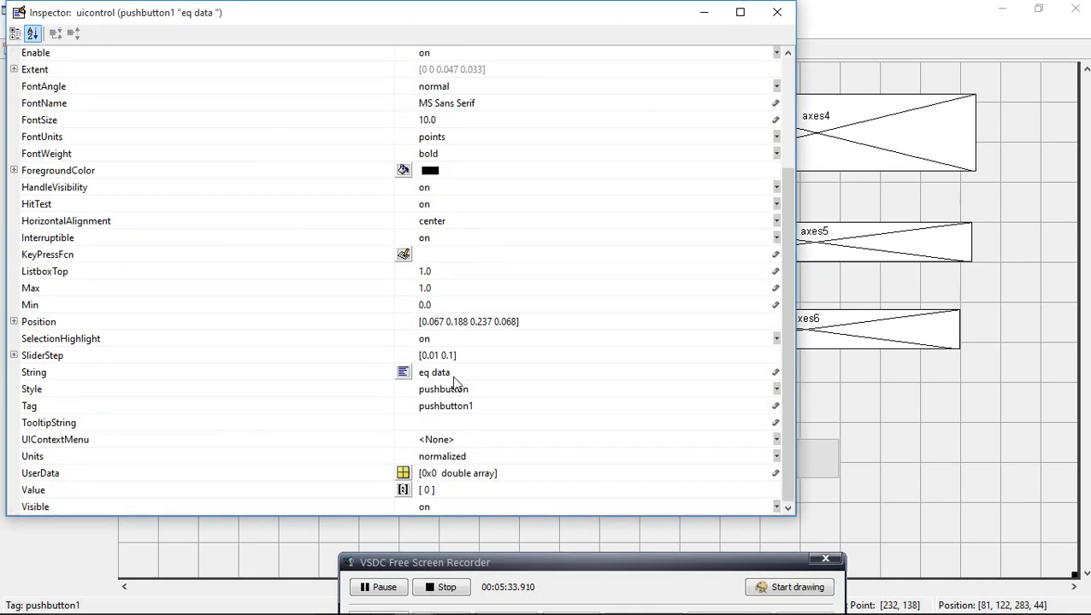
pyautogui.click(422, 373)
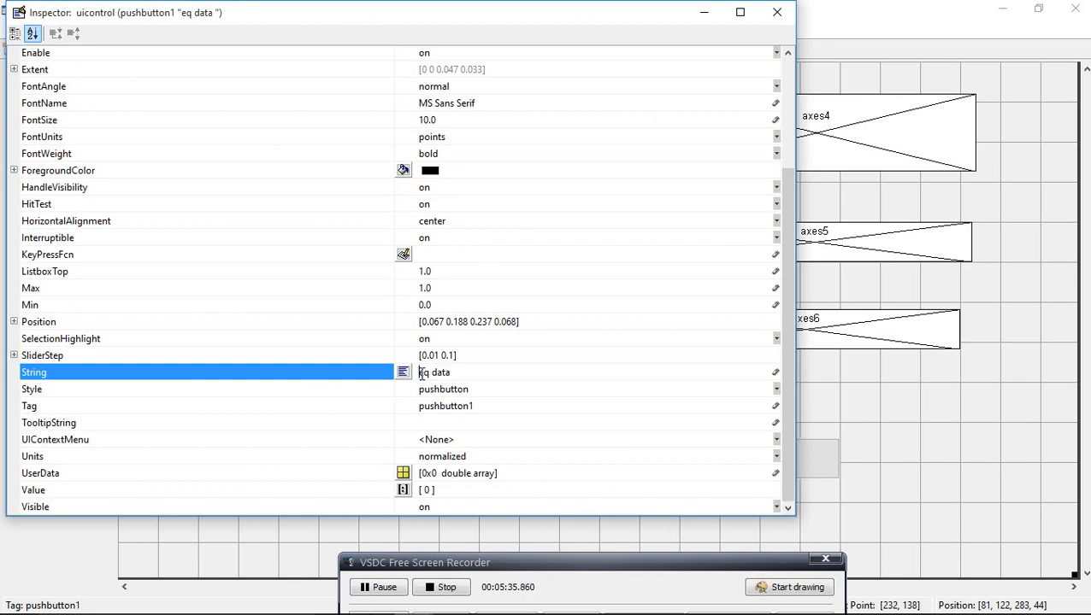
pyautogui.write('Brows')
pyautogui.write('e')
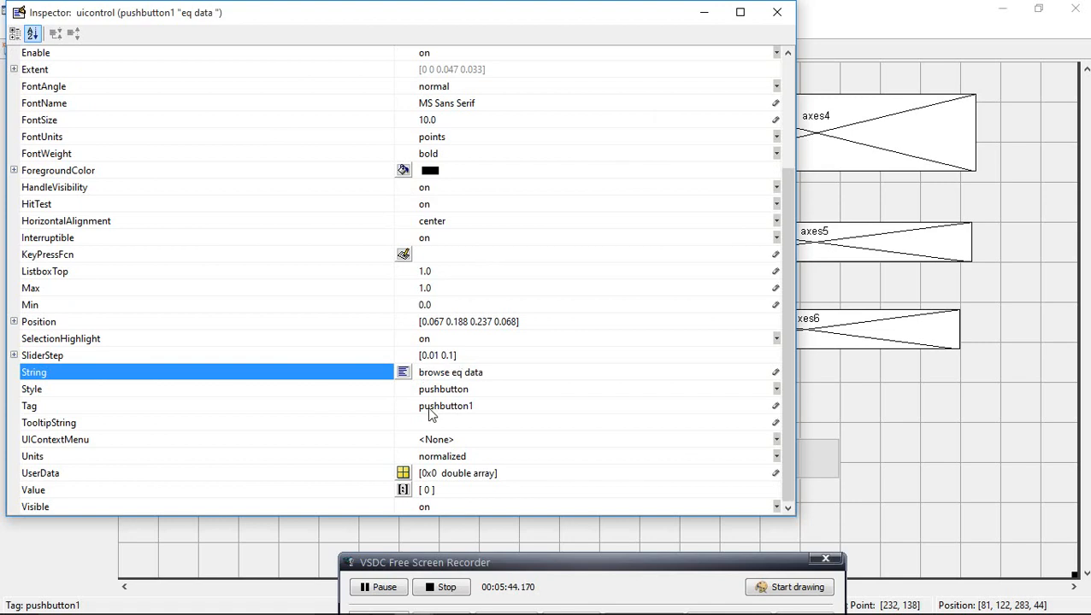
pyautogui.click(318, 272)
pyautogui.click(777, 14)
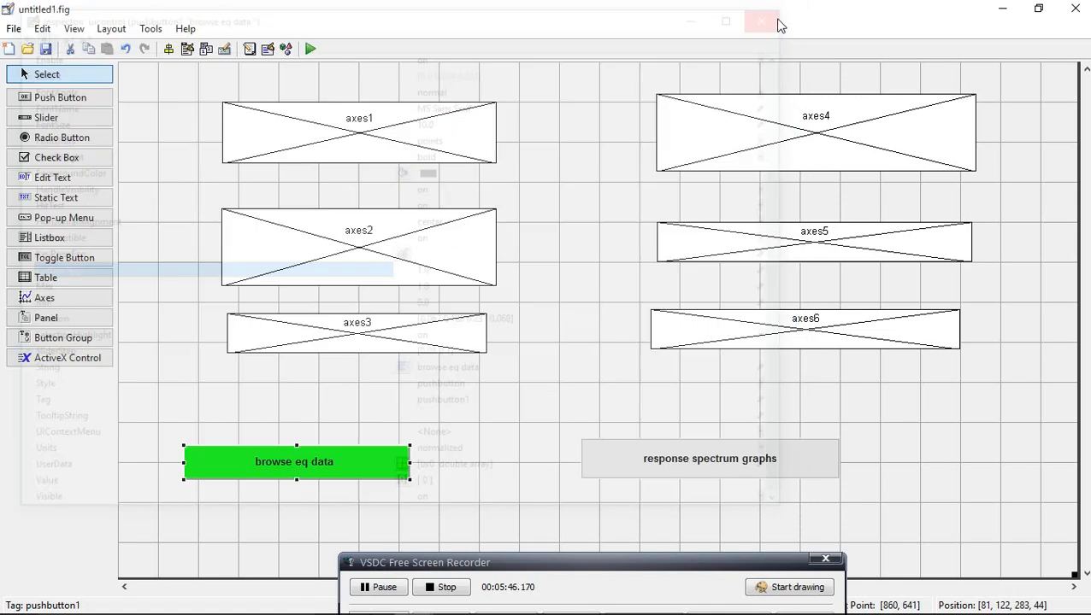
# - Enlarge axes3 to about 98 pixels high, shift it slightly up, and widen it on both sides relative to axes2
pyautogui.click(350, 335)
pyautogui.moveTo(358, 353); pyautogui.dragTo(359, 393)
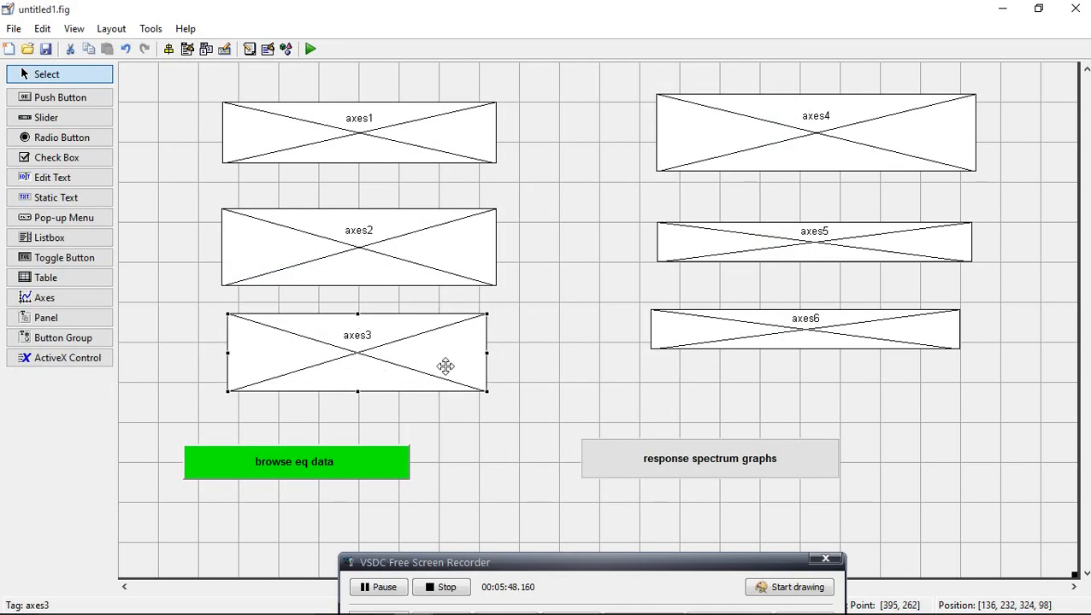
pyautogui.moveTo(485, 356); pyautogui.dragTo(537, 347)
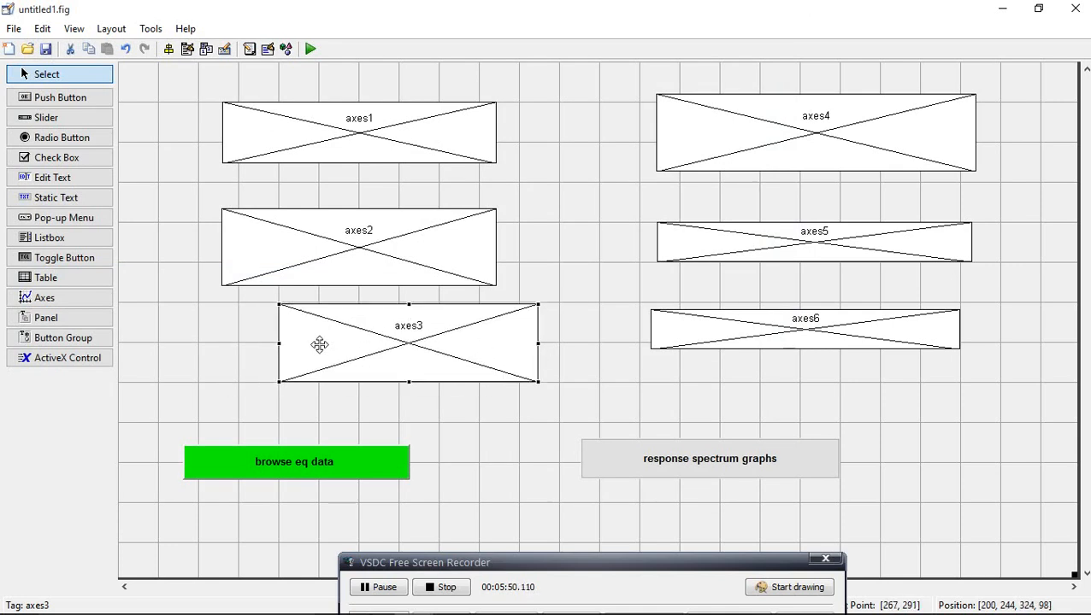
pyautogui.moveTo(278, 344); pyautogui.dragTo(218, 344)
# - Move axes2 slightly up, then raise axes1 and enlarge it to about 396 by 95 pixels
pyautogui.click(286, 245)
pyautogui.moveTo(286, 245); pyautogui.dragTo(288, 234)
pyautogui.click(310, 134)
pyautogui.moveTo(309, 134); pyautogui.dragTo(312, 112)
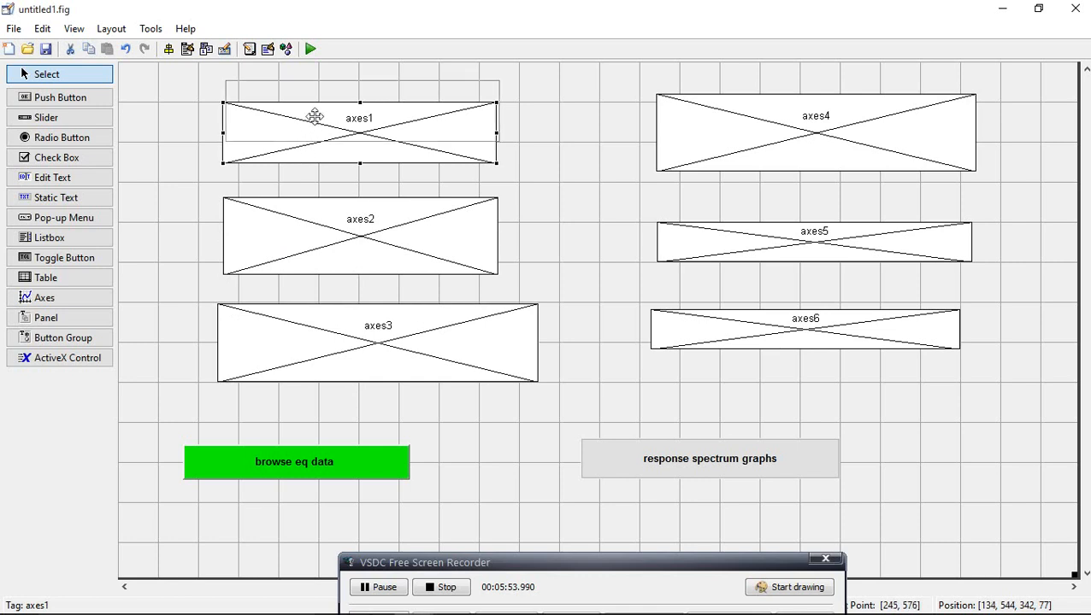
pyautogui.moveTo(362, 143); pyautogui.dragTo(364, 155)
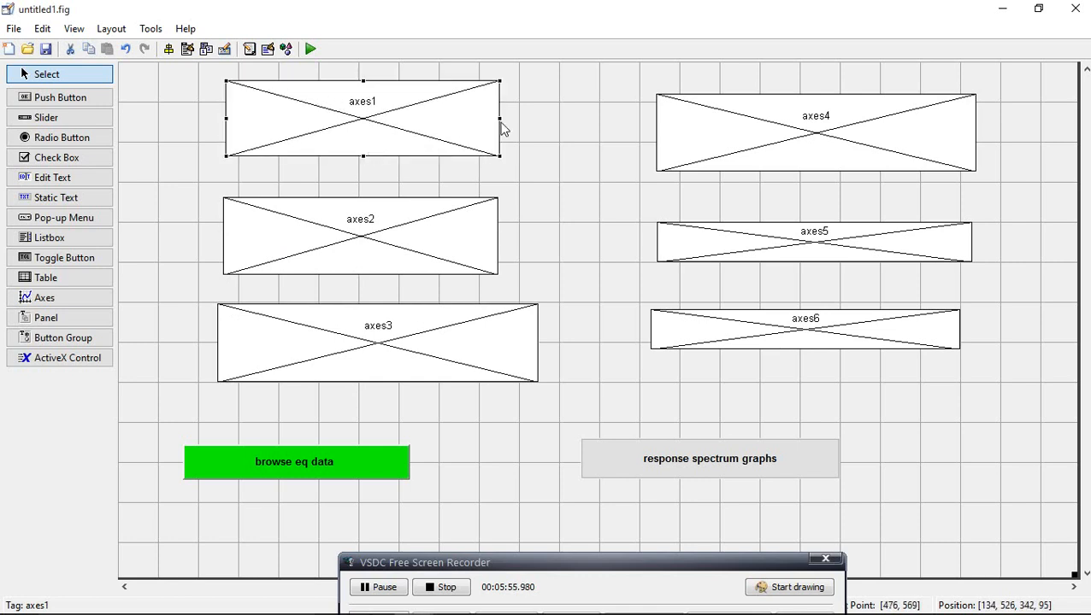
pyautogui.moveTo(500, 118); pyautogui.dragTo(542, 117)
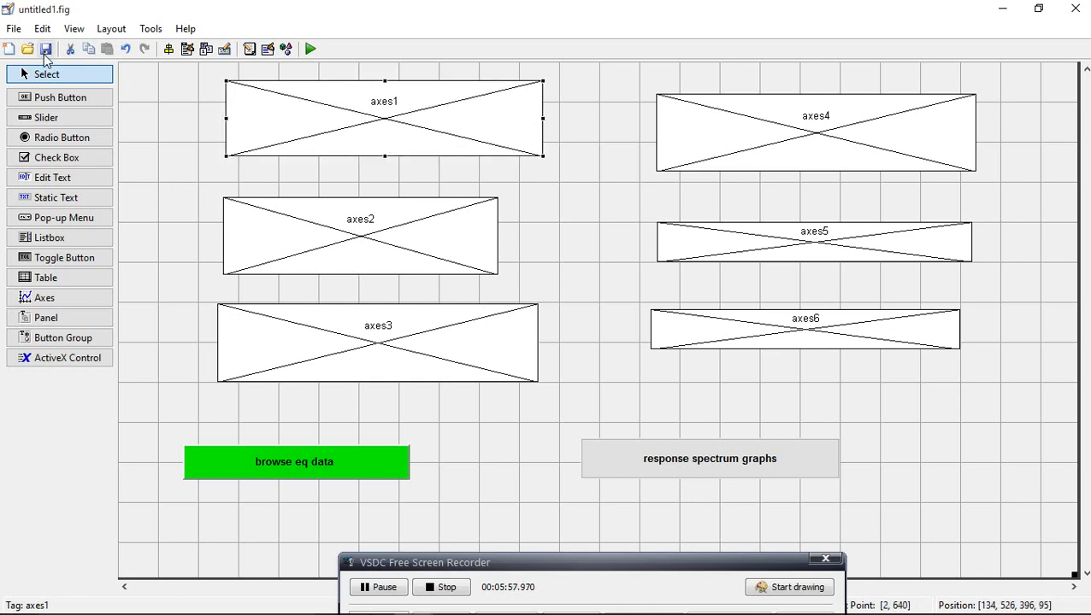
# - Move the "browse eq data" and "response spectrum graphs" buttons down to free space beneath the axes
pyautogui.moveTo(602, 608)
pyautogui.moveTo(405, 609)
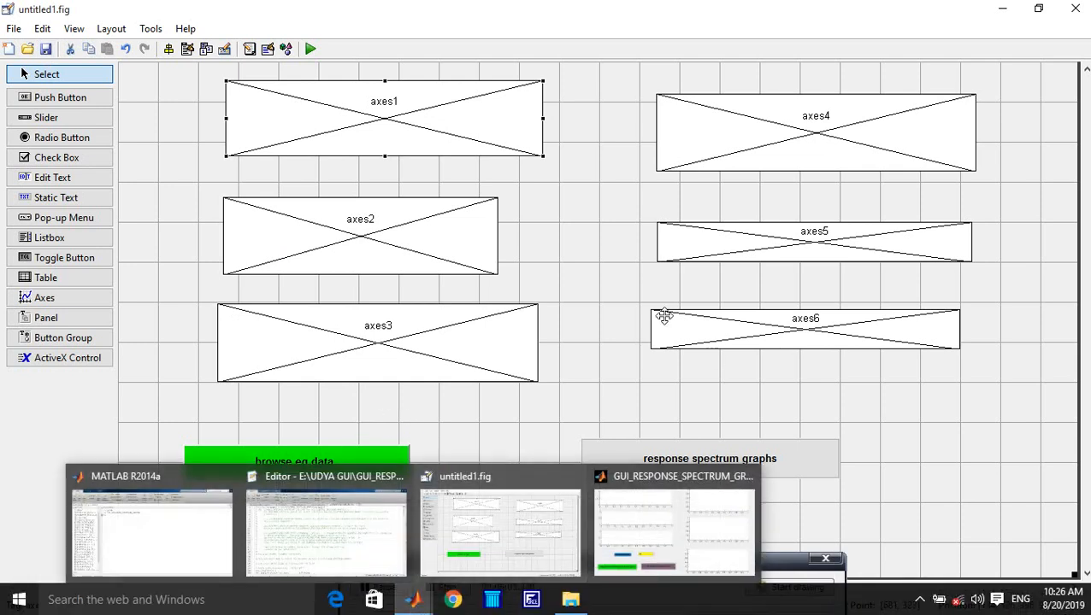
pyautogui.moveTo(285, 467); pyautogui.dragTo(302, 497)
pyautogui.moveTo(655, 465); pyautogui.dragTo(655, 499)
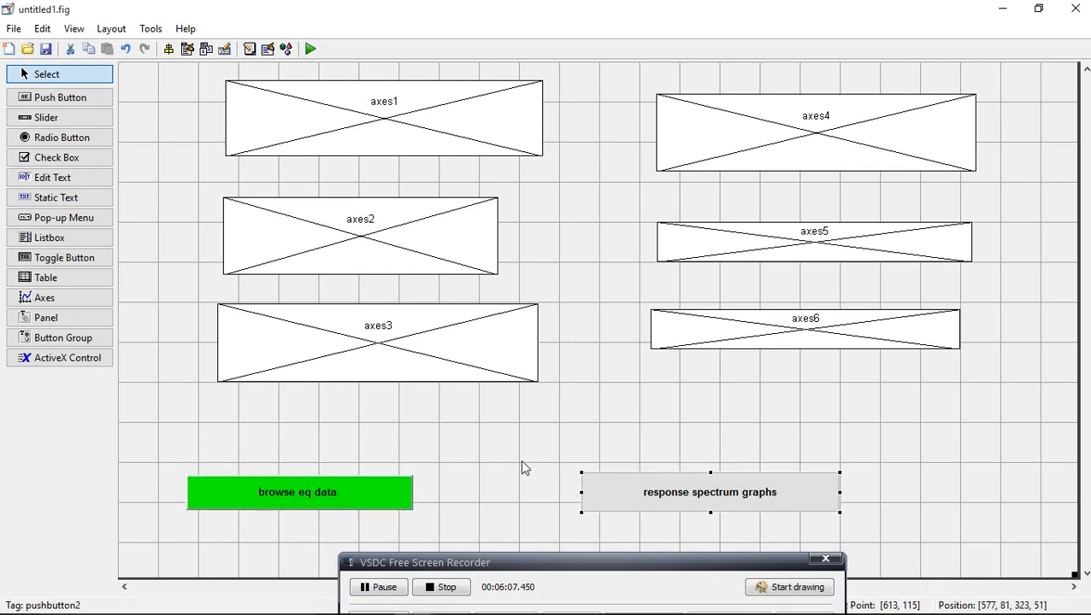
# - Add a static text about 190 by 31 pixels between axes3 and the "browse eq data" button
pyautogui.click(59, 203)
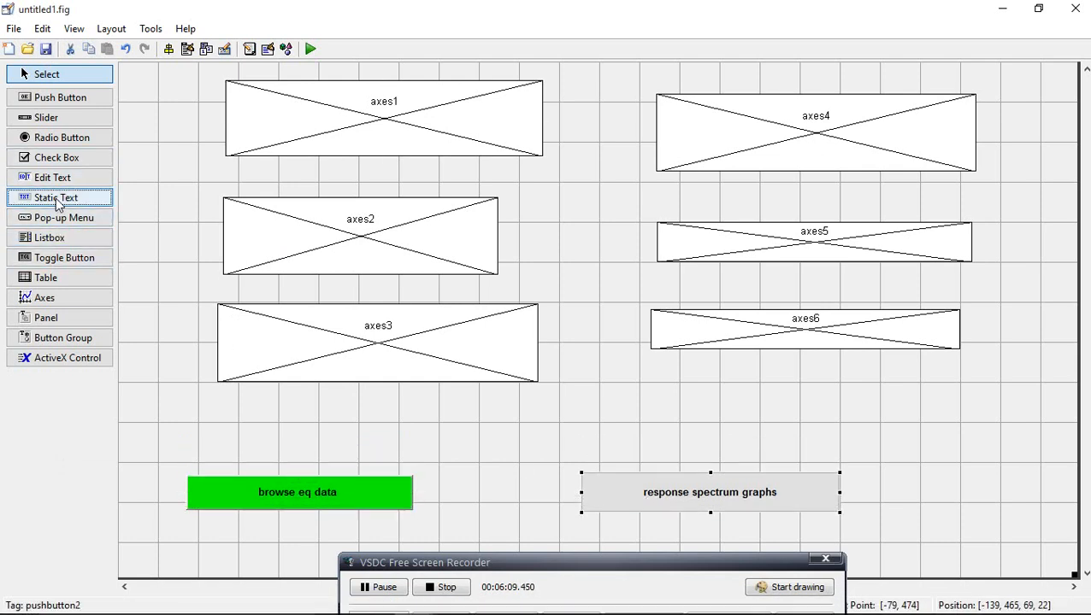
pyautogui.click(258, 422)
pyautogui.moveTo(276, 415); pyautogui.dragTo(420, 429)
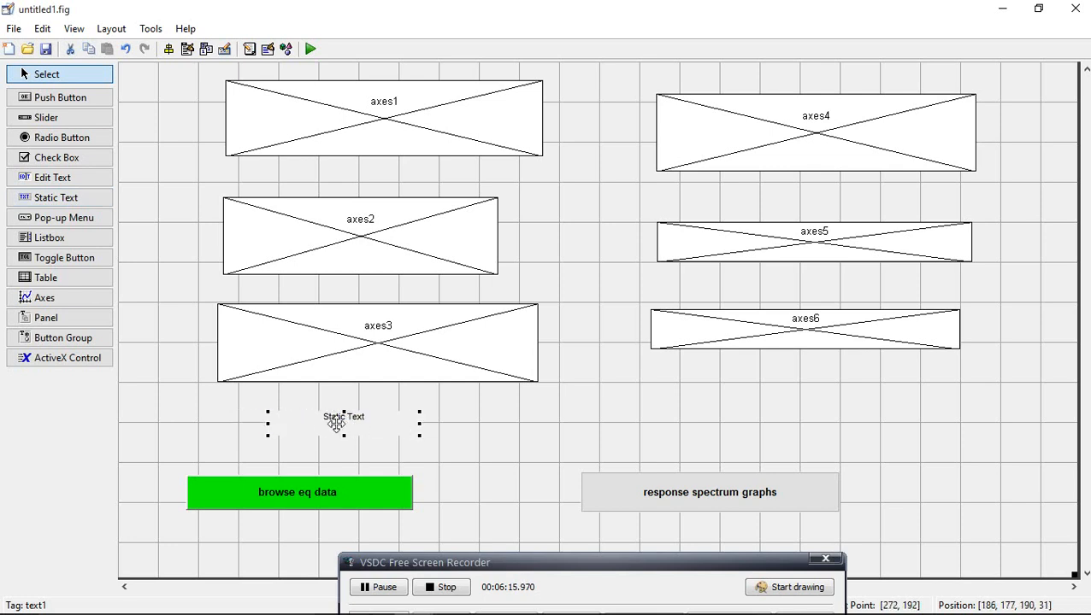
# - Set the static text's String to "damping ratio" and close its inspector
pyautogui.doubleClick(337, 425)
pyautogui.scroll(-2, 475, 410)
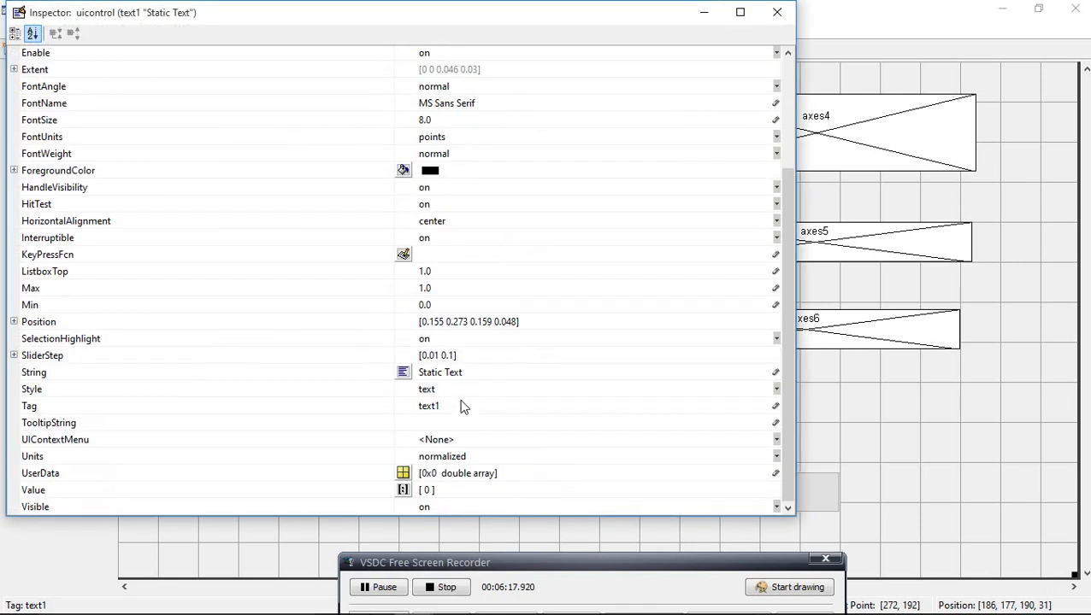
pyautogui.doubleClick(475, 373)
pyautogui.press('BackSpace')
pyautogui.press('BackSpace')
pyautogui.press('BackSpace')
pyautogui.press('BackSpace')
pyautogui.press('BackSpace')
pyautogui.press('BackSpace')
pyautogui.press('BackSpace')
pyautogui.press('BackSpace')
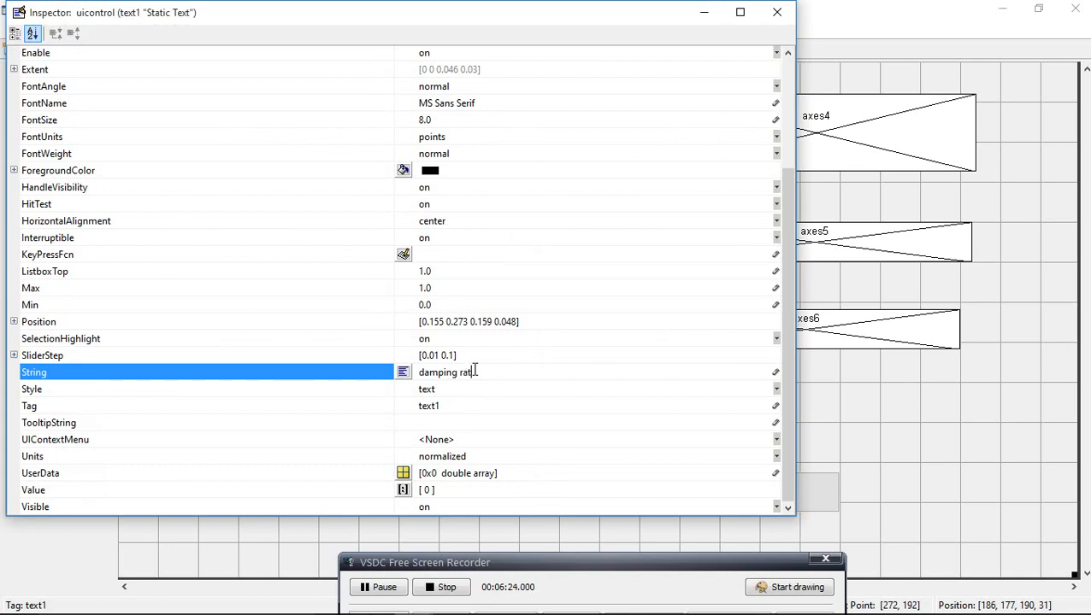
pyautogui.click(316, 272)
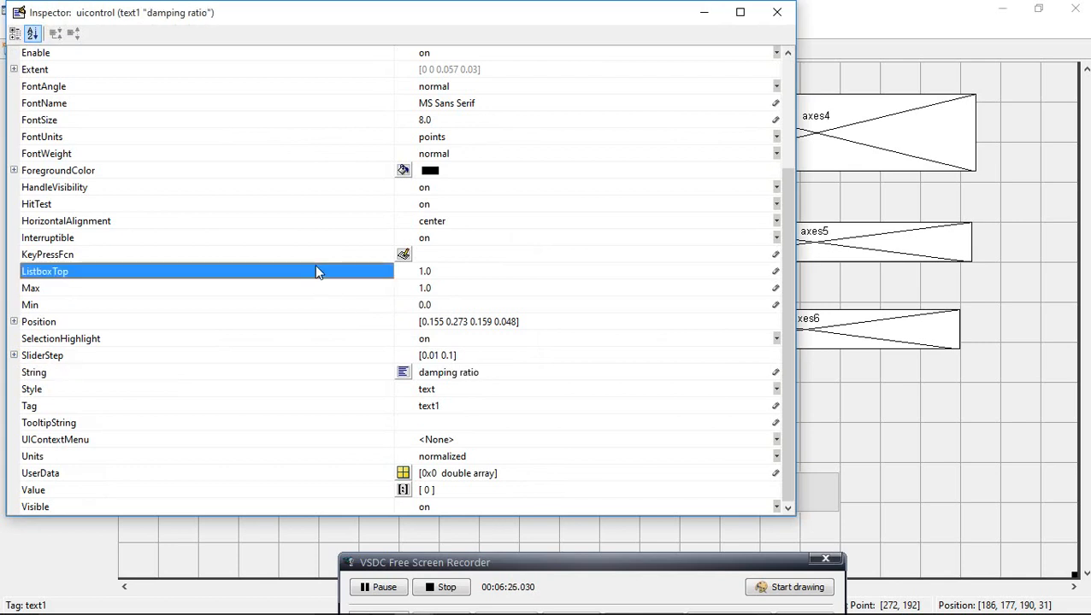
pyautogui.click(777, 13)
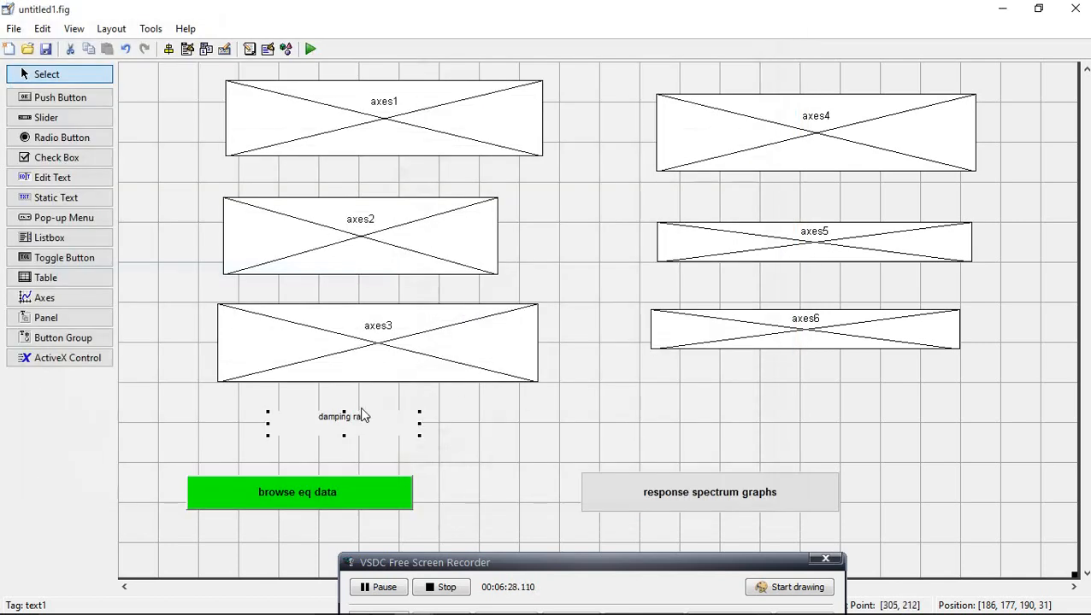
# - Set the "damping ratio" label's font size to 10
pyautogui.doubleClick(346, 431)
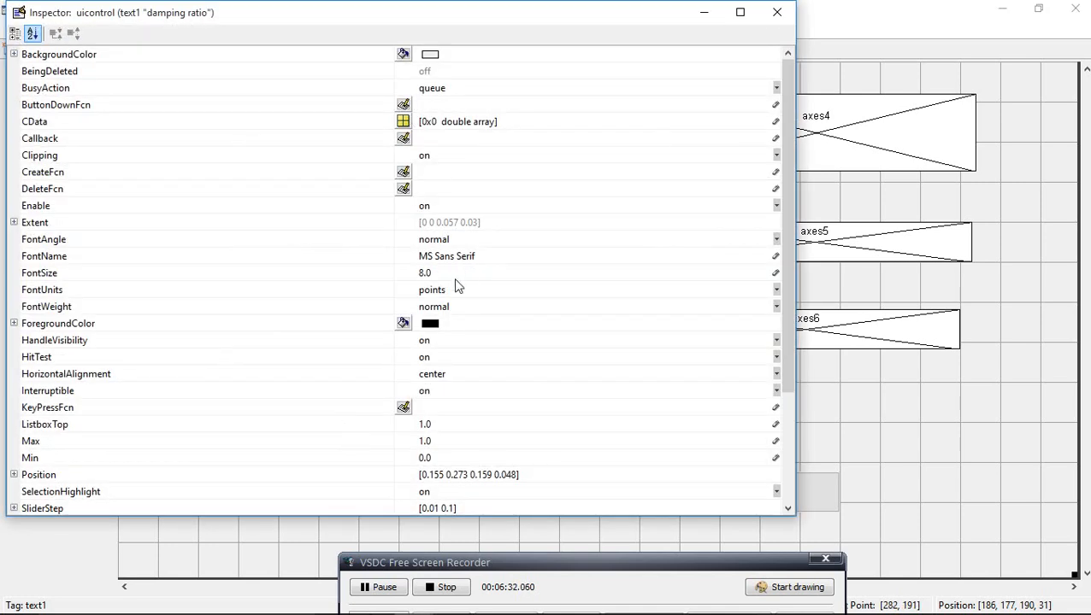
pyautogui.click(434, 274)
pyautogui.press('Return')
# - Try to give the "damping ratio" label an orange background colour
pyautogui.click(431, 57)
pyautogui.click(133, 79)
pyautogui.click(38, 220)
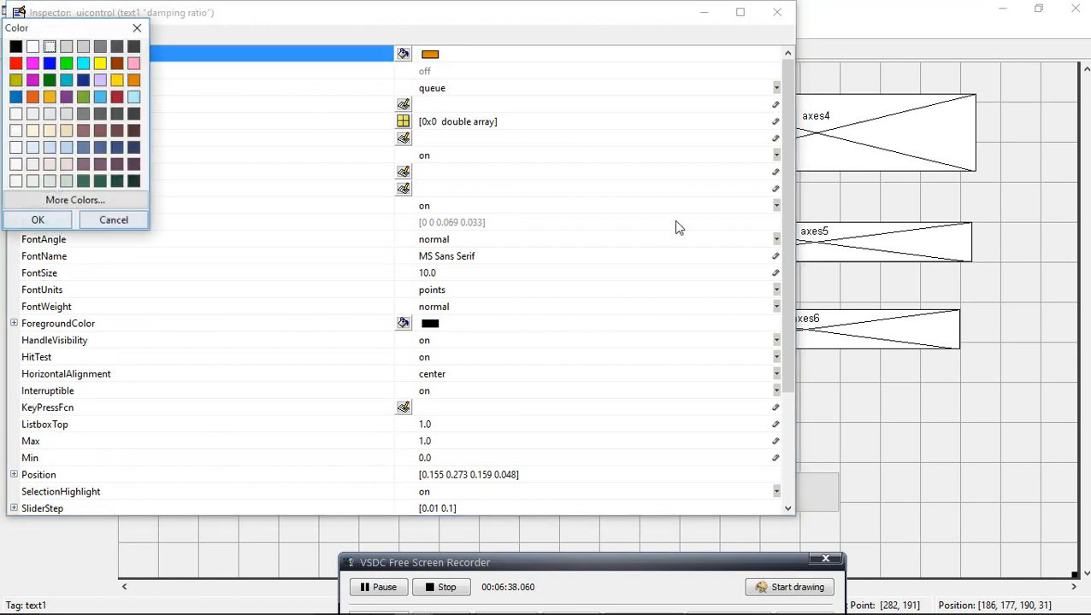
pyautogui.click(38, 220)
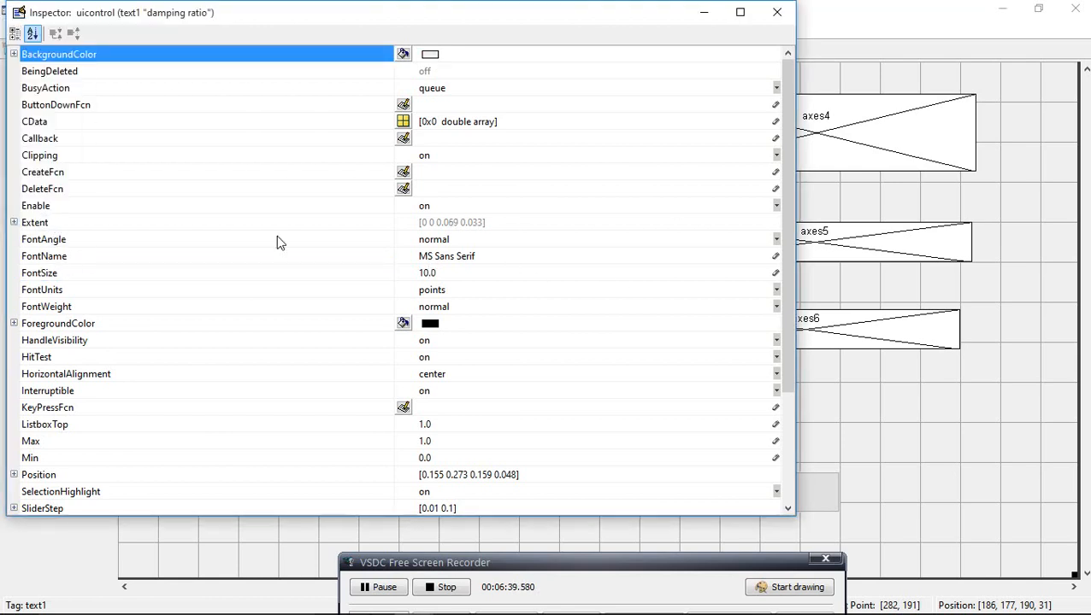
# - Set the "damping ratio" label's font weight to bold and close its inspector
pyautogui.click(270, 339)
pyautogui.click(443, 305)
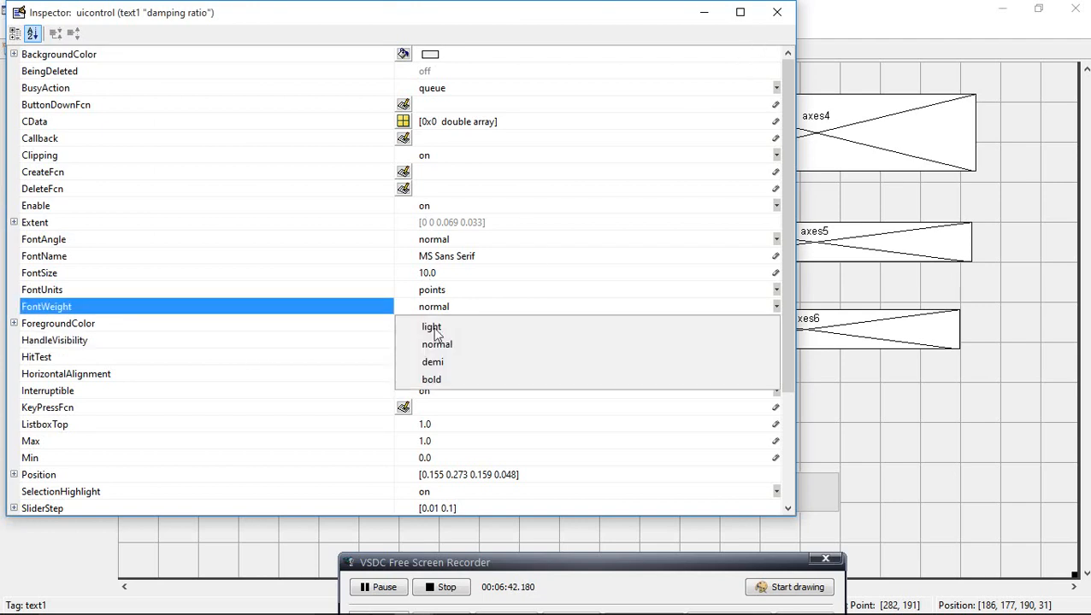
pyautogui.click(426, 377)
pyautogui.click(778, 13)
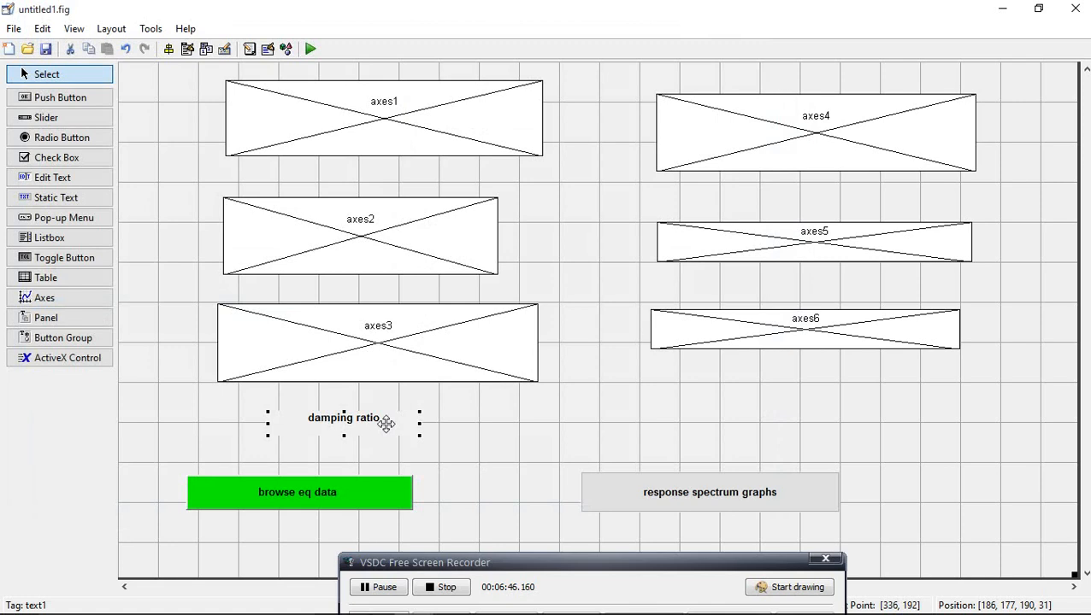
# - Set the "damping ratio" label's background colour to teal and deselect the label
pyautogui.doubleClick(355, 425)
pyautogui.click(403, 54)
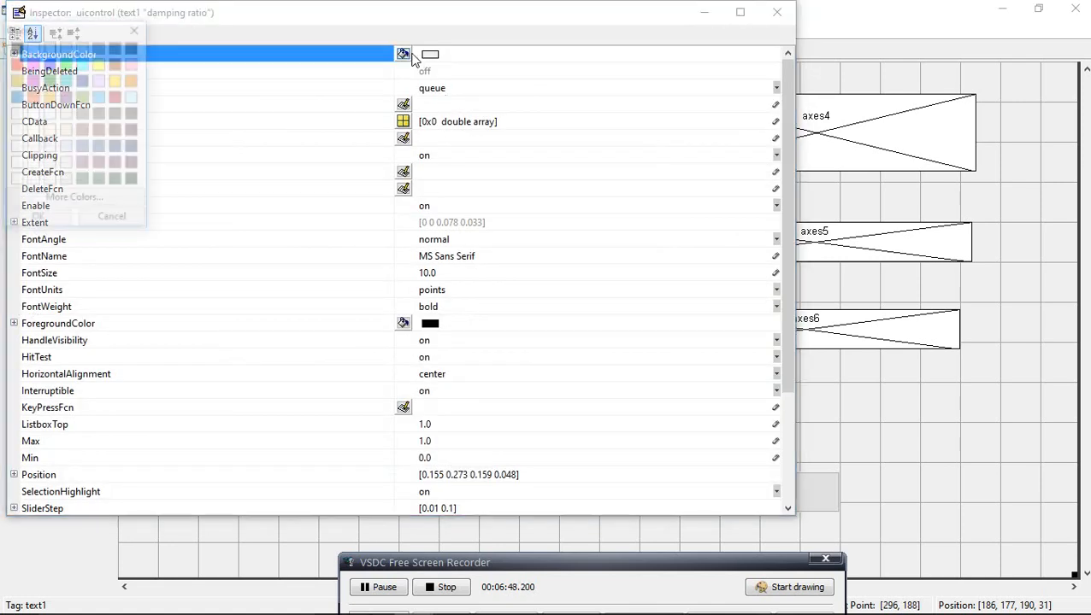
pyautogui.click(51, 218)
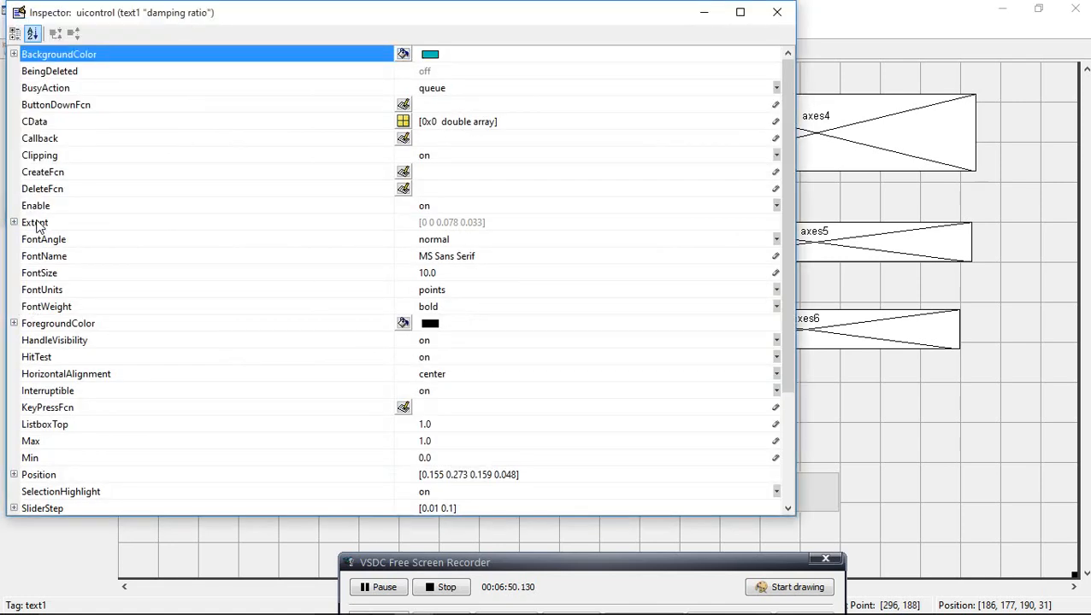
pyautogui.click(777, 13)
pyautogui.click(468, 425)
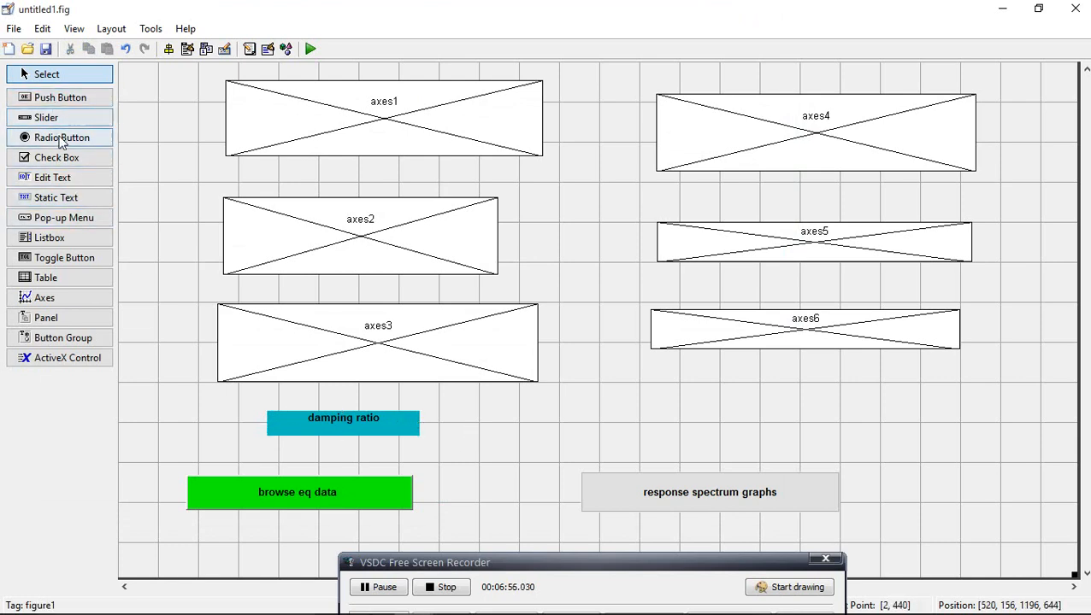
# - Add a pop-up menu beside the "damping ratio" label and enlarge it to about 180 by 35 pixels
pyautogui.click(64, 218)
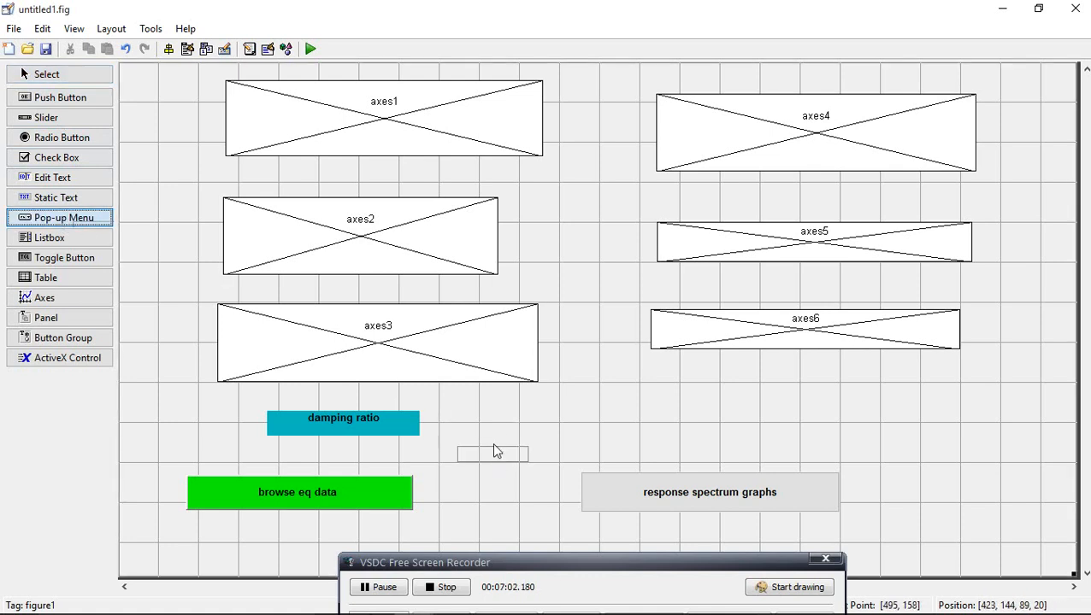
pyautogui.click(490, 432)
pyautogui.moveTo(527, 432); pyautogui.dragTo(599, 431)
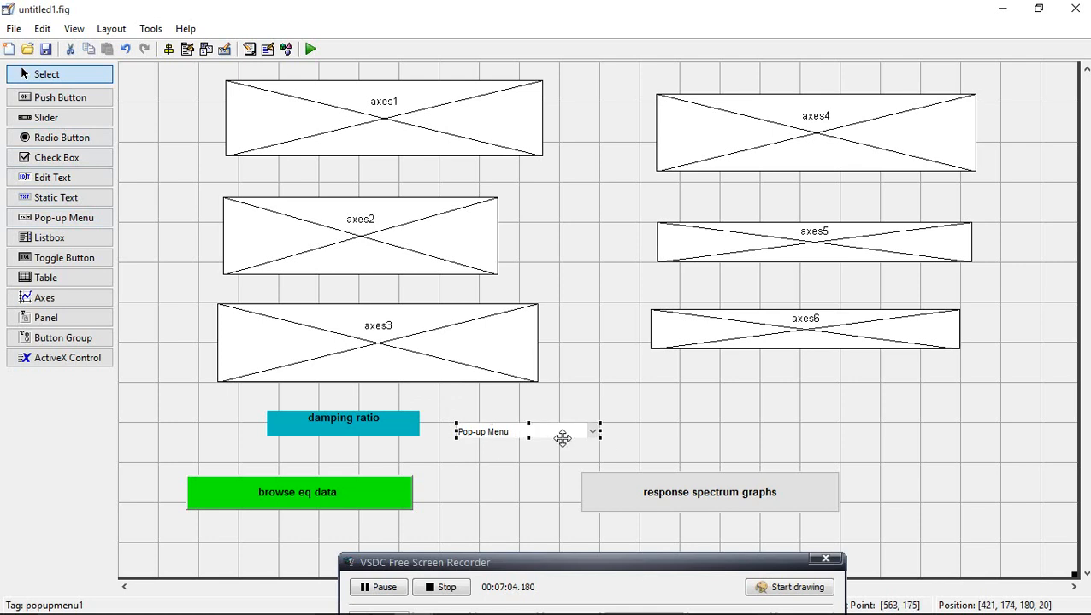
pyautogui.moveTo(528, 439); pyautogui.dragTo(528, 450)
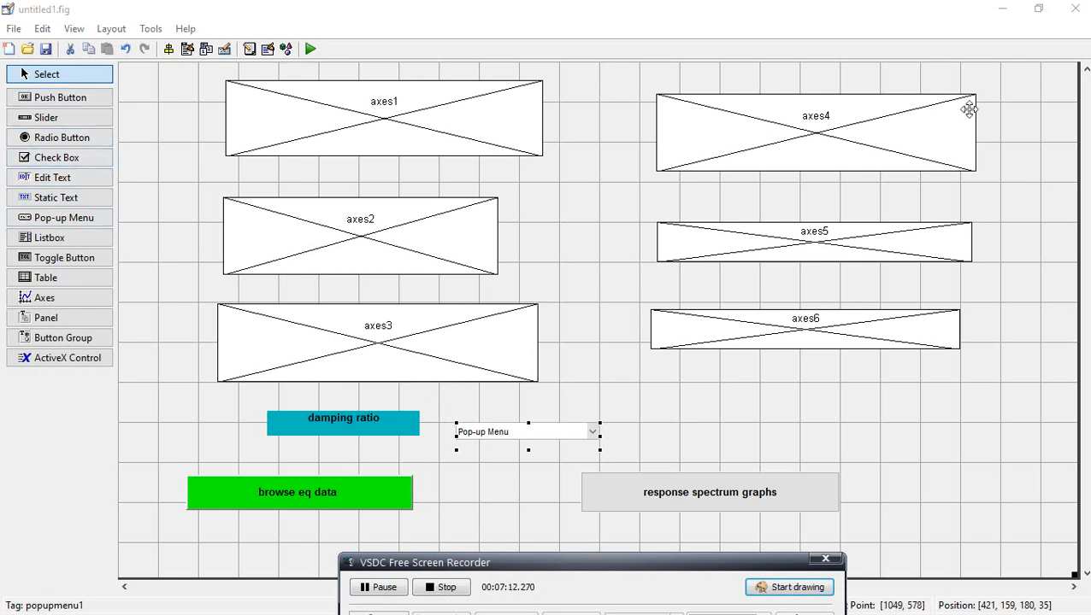
# - Switch to the MATLAB Editor and examine the EQ_Callback function in GUI_RESPONSE_SPECTRUM_GRAPHS.m
pyautogui.click(1002, 9)
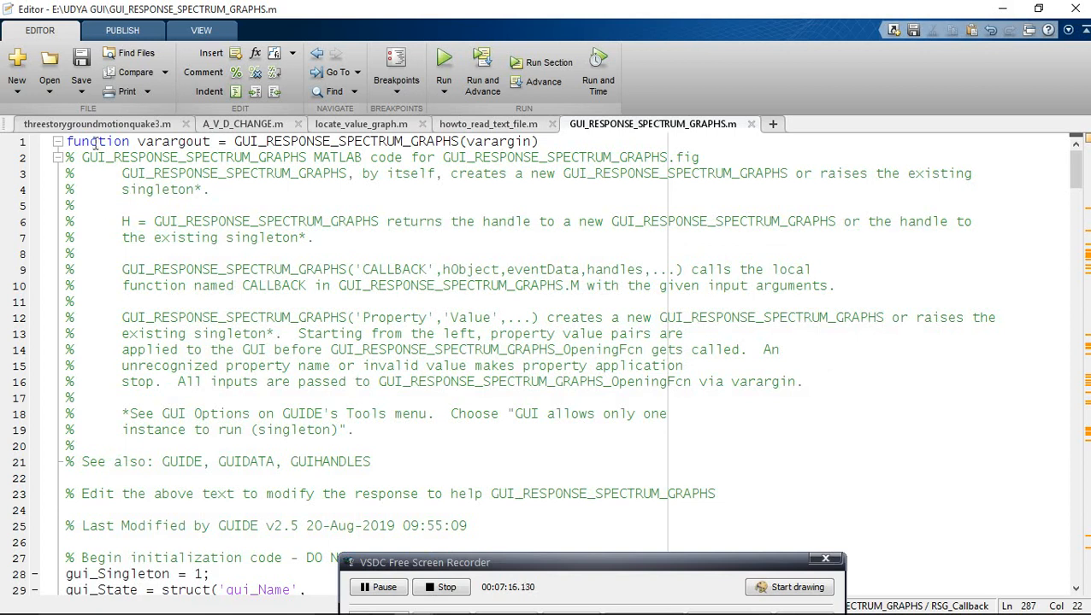
pyautogui.moveTo(620, 564); pyautogui.dragTo(645, 614)
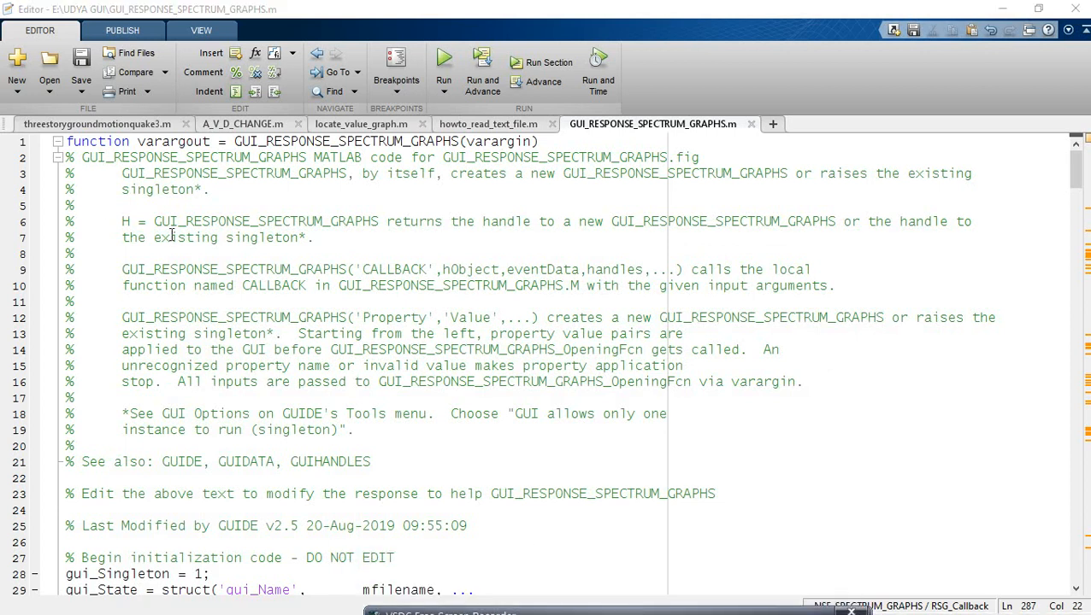
pyautogui.scroll(-20, 724, 411)
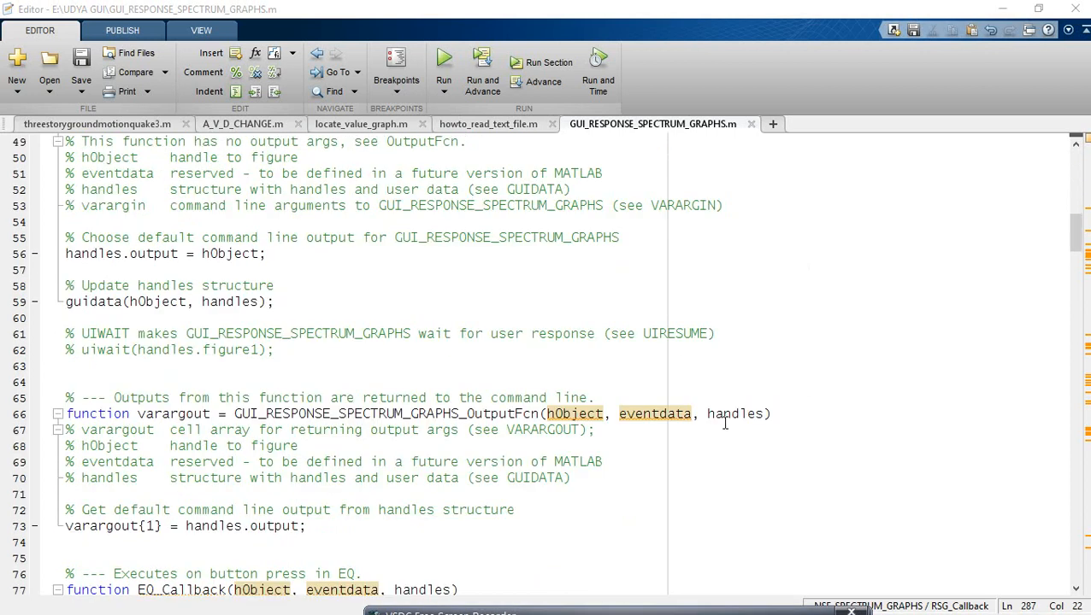
pyautogui.scroll(20, 724, 422)
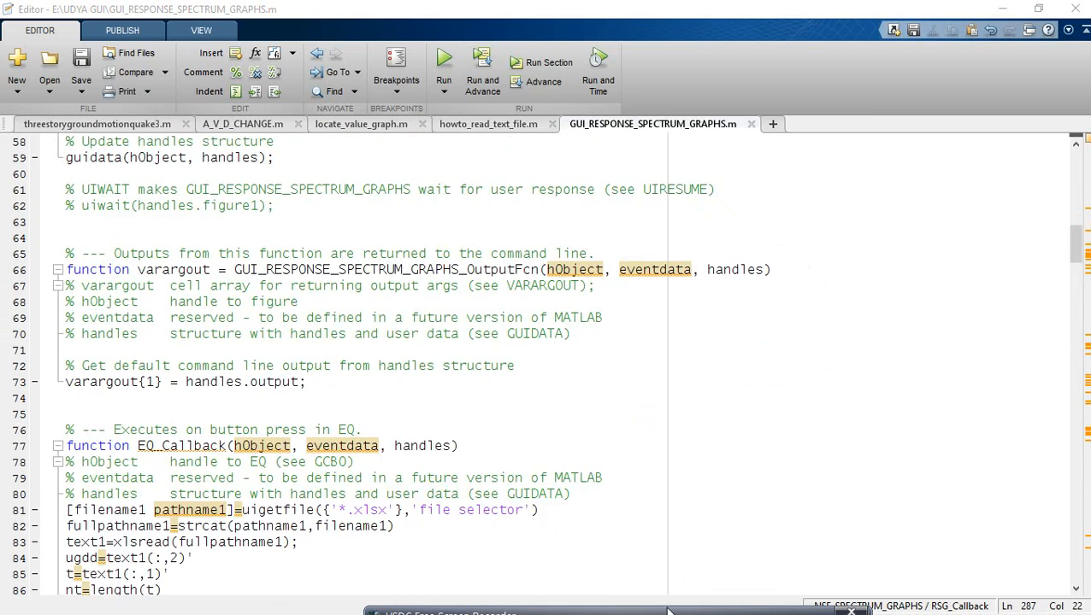
pyautogui.moveTo(668, 612)
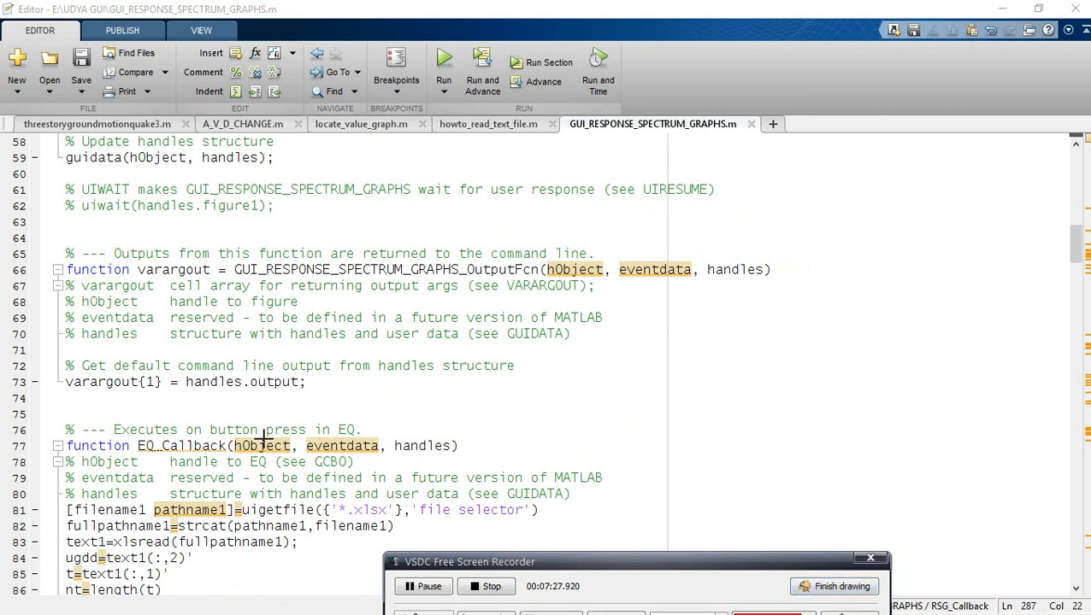
pyautogui.moveTo(368, 416)
pyautogui.mouseDown()
pyautogui.moveTo(142, 411)
pyautogui.moveTo(54, 440)
pyautogui.moveTo(261, 462)
pyautogui.moveTo(514, 432)
pyautogui.moveTo(322, 411)
pyautogui.mouseUp()
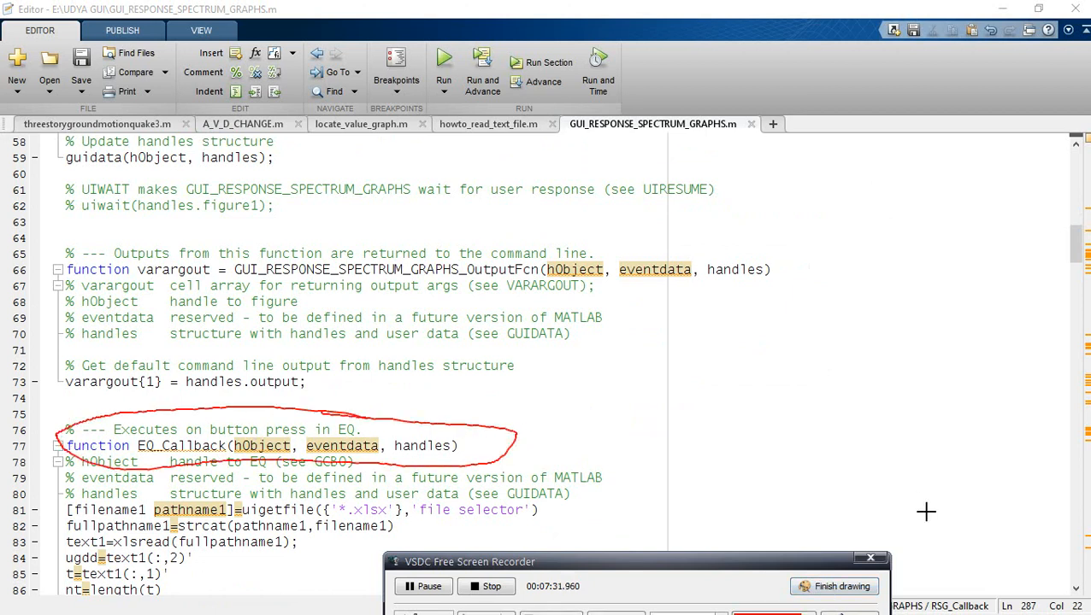
# - Examine the RSG_Callback function and the file-reading and plotting code of EQ_Callback in GUI_RESPONSE_SPECTRUM_GRAPHS.m
pyautogui.click(828, 593)
pyautogui.scroll(-20, 604, 353)
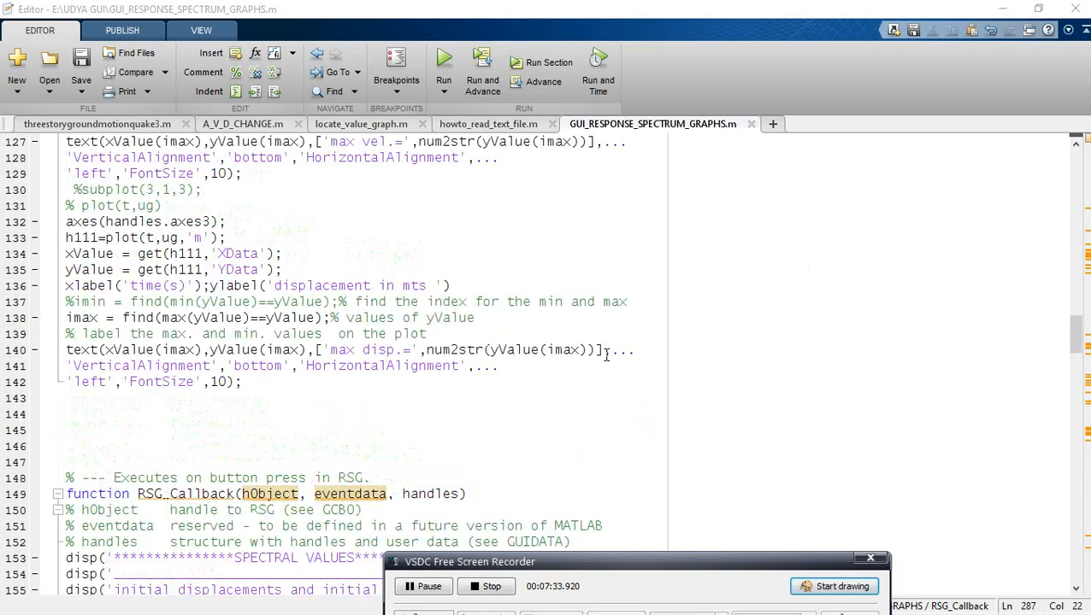
pyautogui.scroll(4, 700, 459)
pyautogui.click(817, 586)
pyautogui.moveTo(496, 156)
pyautogui.mouseDown()
pyautogui.moveTo(184, 137)
pyautogui.moveTo(58, 152)
pyautogui.moveTo(408, 183)
pyautogui.moveTo(508, 165)
pyautogui.moveTo(669, 166)
pyautogui.moveTo(651, 156)
pyautogui.moveTo(694, 207)
pyautogui.mouseUp()
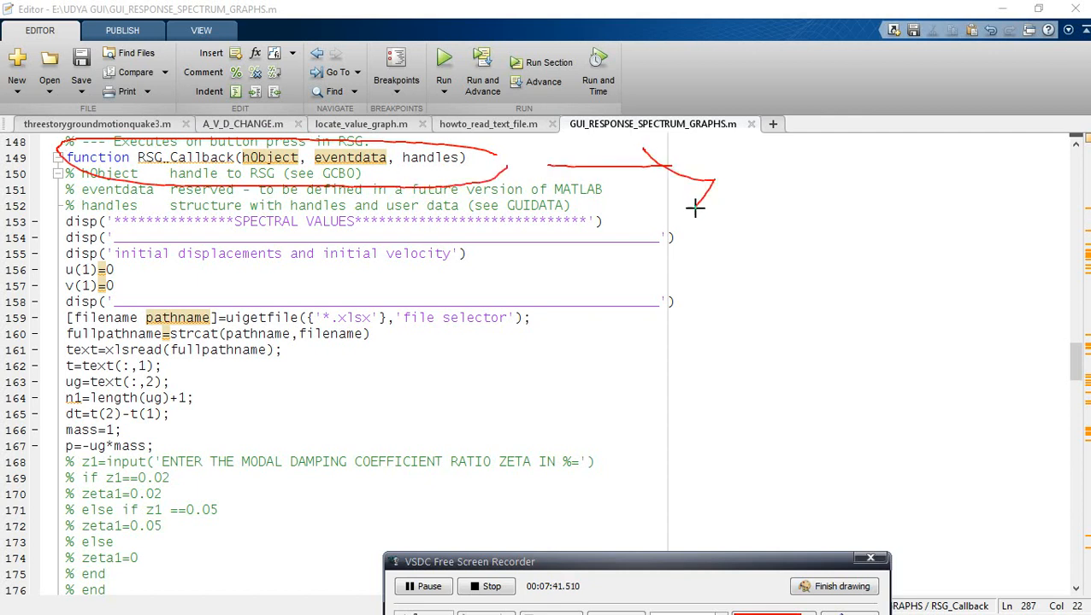
pyautogui.click(833, 588)
pyautogui.scroll(20, 382, 433)
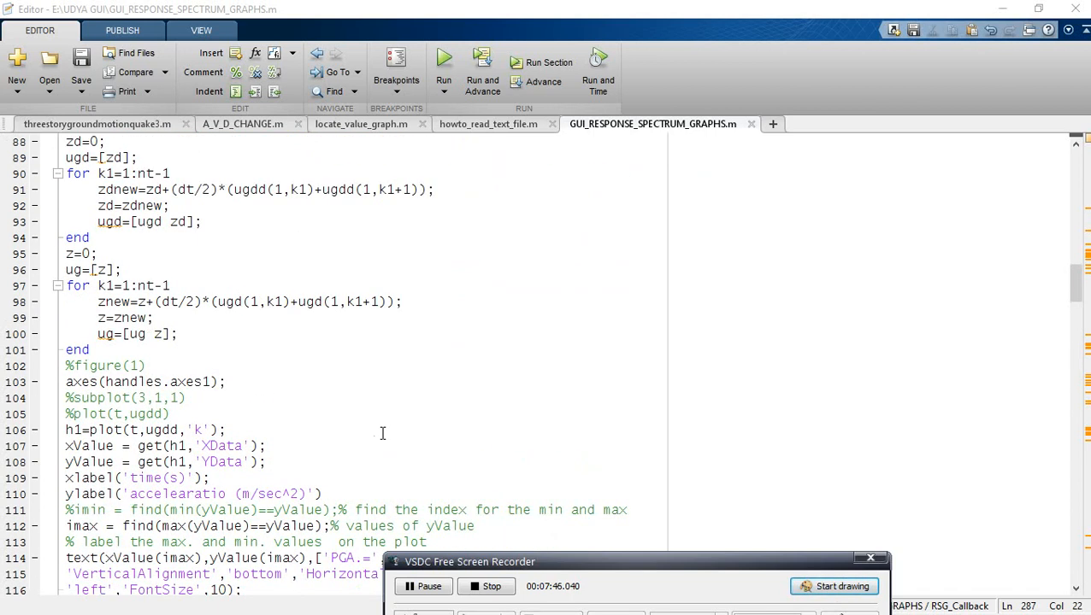
pyautogui.scroll(10, 382, 433)
pyautogui.scroll(-4, 198, 427)
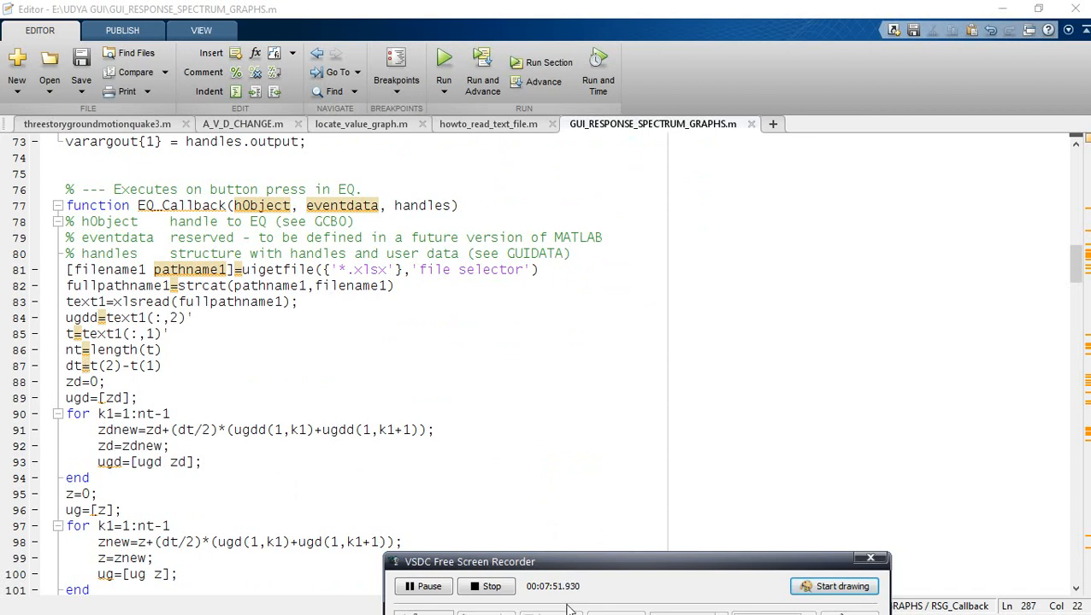
pyautogui.moveTo(614, 568); pyautogui.dragTo(671, 454)
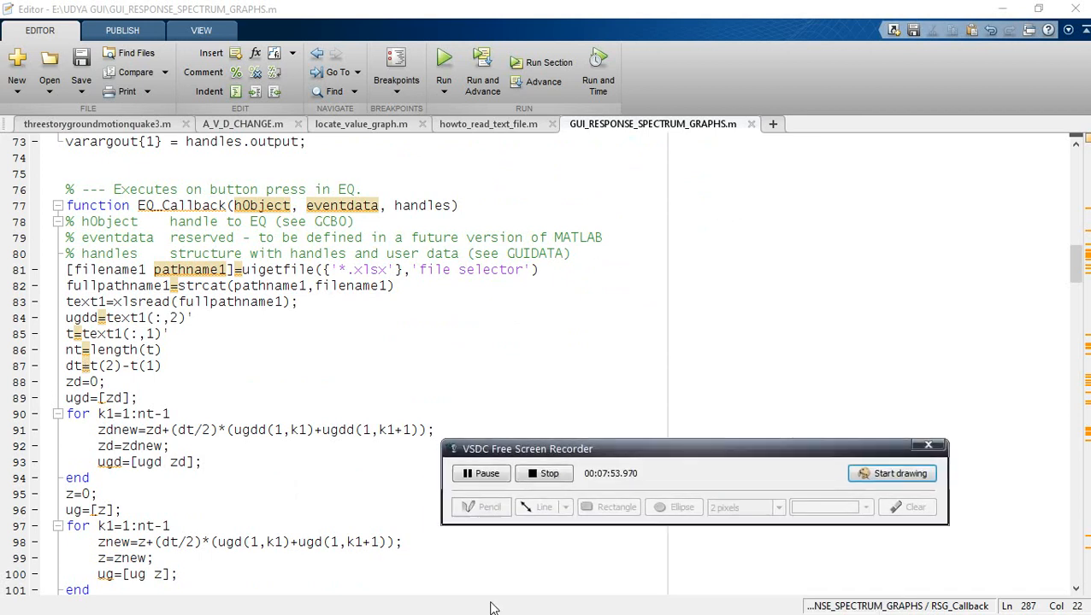
# - Return to the untitled1.fig layout and review axes1 to axes3 with "browse eq data" and axes4 to axes6 with "response spectrum graphs"
pyautogui.click(1002, 9)
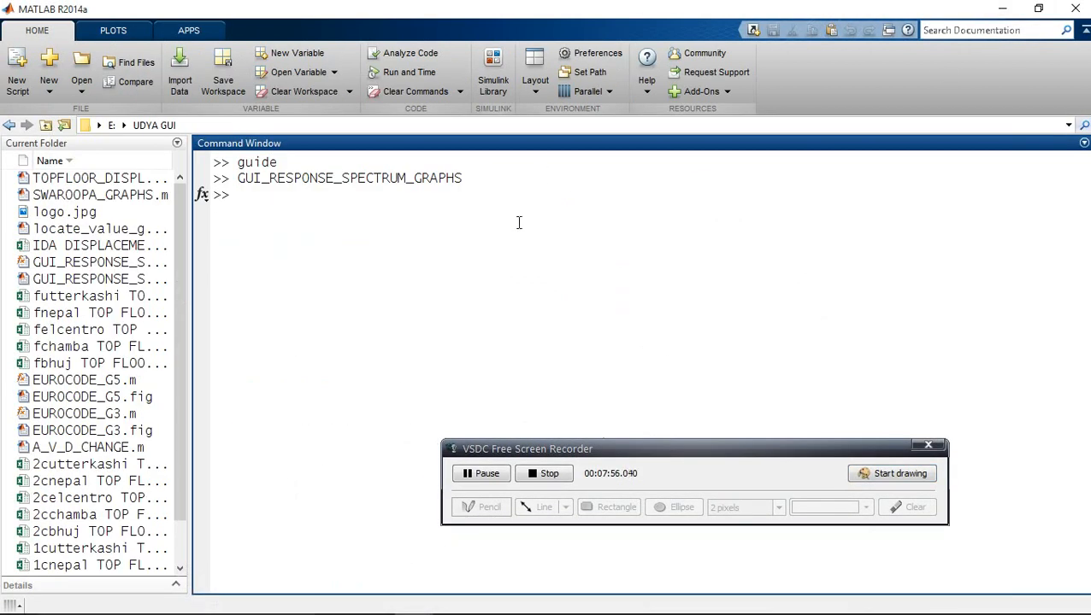
pyautogui.moveTo(413, 600)
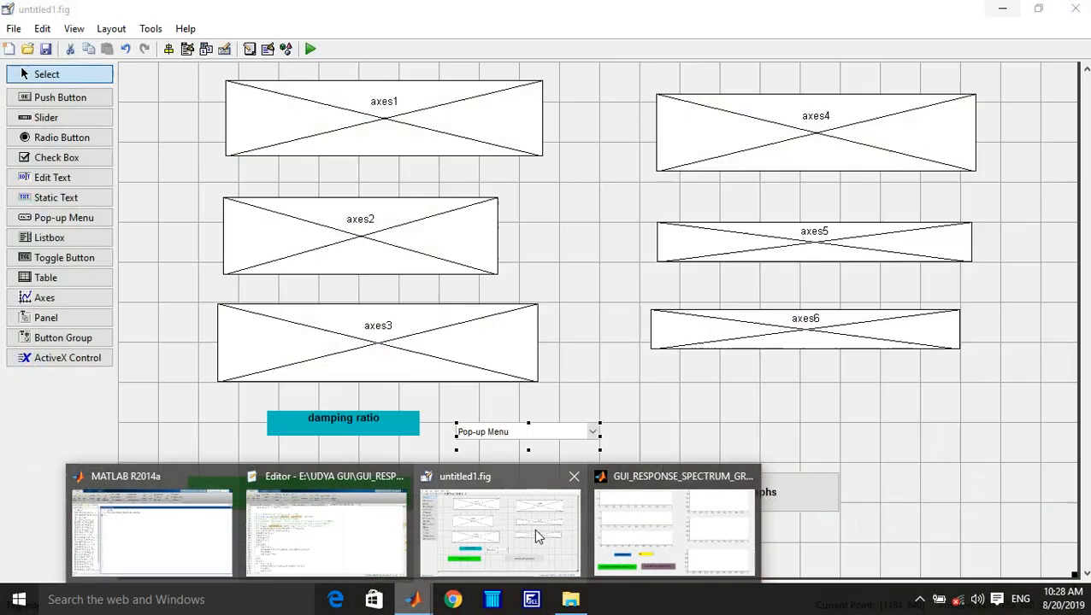
pyautogui.click(533, 530)
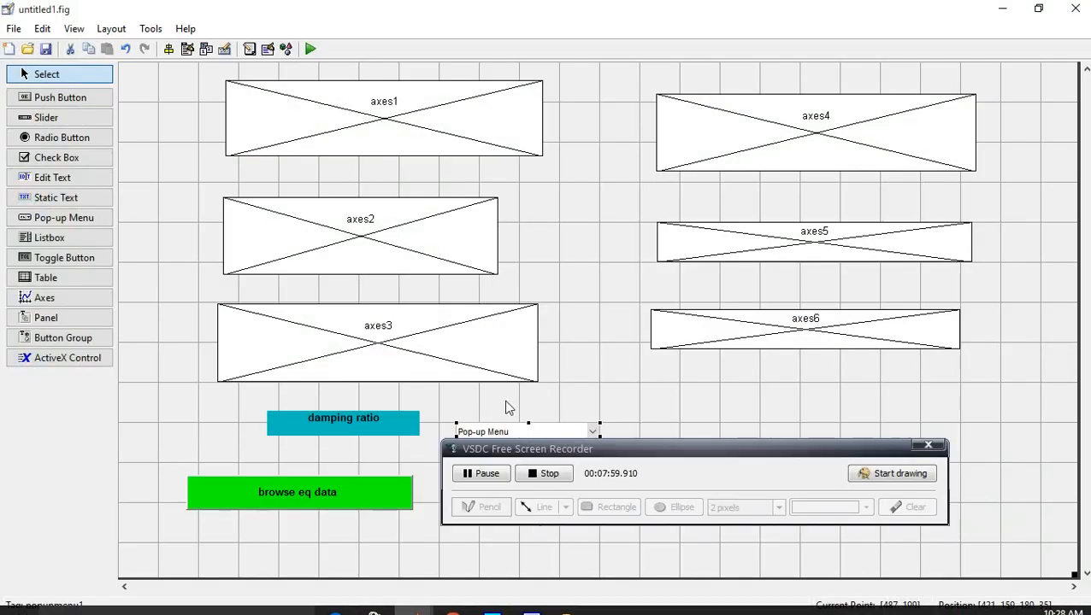
pyautogui.click(872, 475)
pyautogui.moveTo(735, 453); pyautogui.dragTo(768, 563)
pyautogui.moveTo(220, 72)
pyautogui.mouseDown()
pyautogui.moveTo(155, 253)
pyautogui.moveTo(214, 370)
pyautogui.moveTo(341, 410)
pyautogui.moveTo(544, 406)
pyautogui.moveTo(604, 270)
pyautogui.moveTo(574, 92)
pyautogui.moveTo(311, 61)
pyautogui.moveTo(213, 74)
pyautogui.moveTo(154, 227)
pyautogui.moveTo(161, 284)
pyautogui.moveTo(134, 367)
pyautogui.moveTo(175, 514)
pyautogui.moveTo(160, 516)
pyautogui.moveTo(169, 492)
pyautogui.mouseUp()
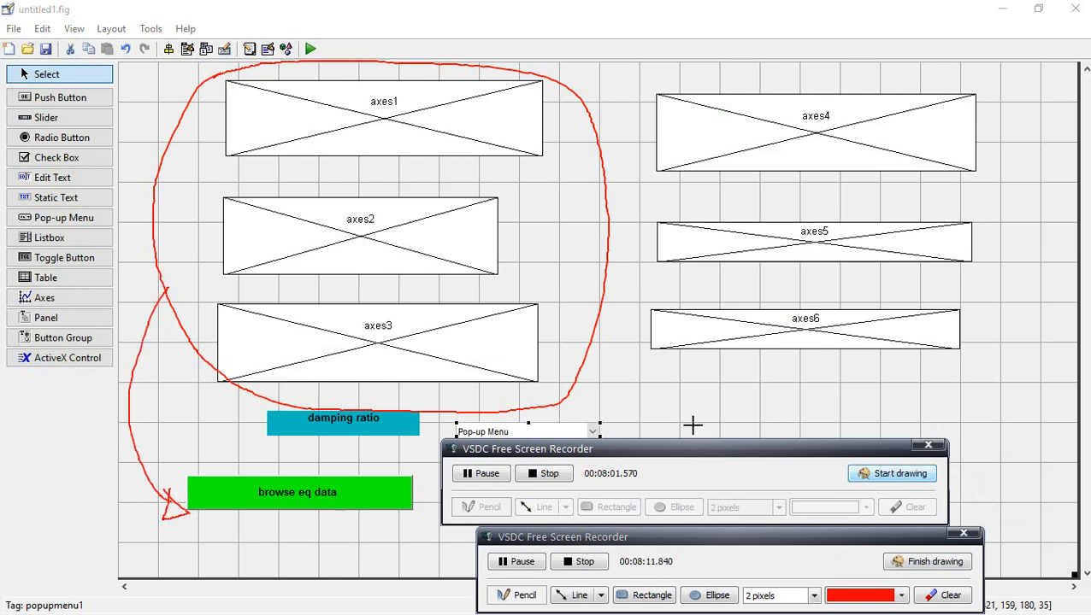
pyautogui.click(940, 564)
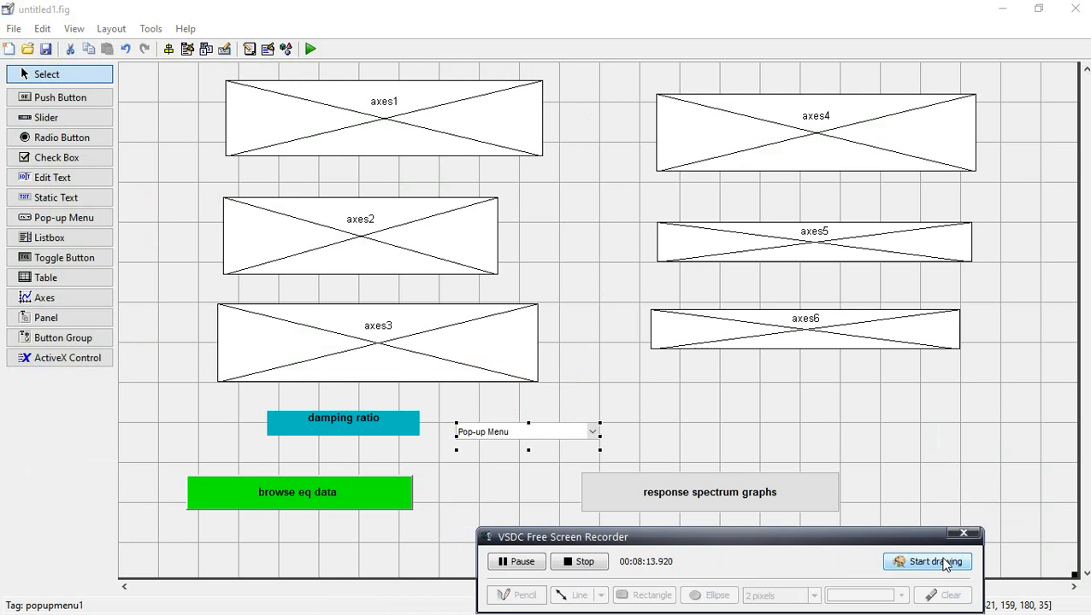
pyautogui.click(935, 563)
pyautogui.moveTo(909, 67)
pyautogui.mouseDown()
pyautogui.moveTo(684, 81)
pyautogui.moveTo(603, 248)
pyautogui.moveTo(766, 382)
pyautogui.moveTo(1044, 339)
pyautogui.moveTo(984, 80)
pyautogui.moveTo(879, 89)
pyautogui.mouseUp()
pyautogui.moveTo(753, 382)
pyautogui.mouseDown()
pyautogui.moveTo(714, 406)
pyautogui.moveTo(723, 477)
pyautogui.moveTo(733, 469)
pyautogui.mouseUp()
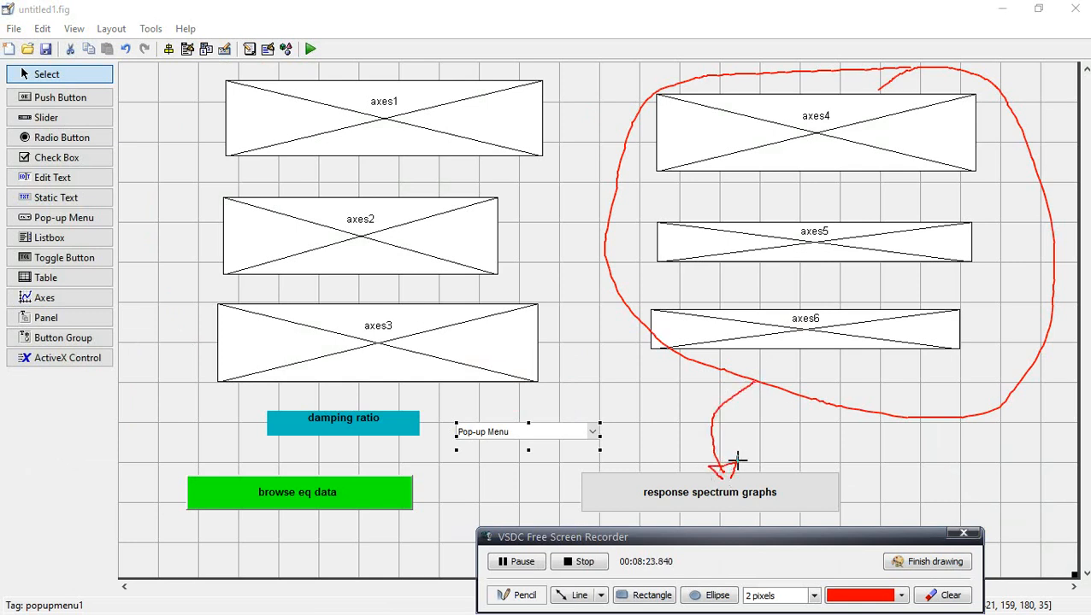
pyautogui.moveTo(797, 466); pyautogui.dragTo(881, 437)
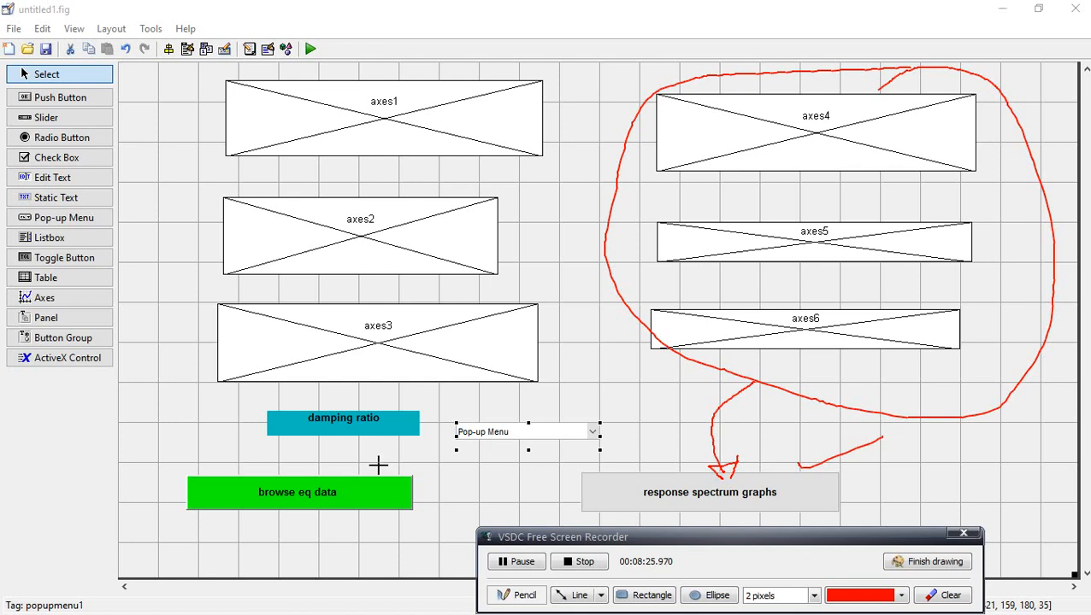
pyautogui.moveTo(365, 466); pyautogui.dragTo(467, 481)
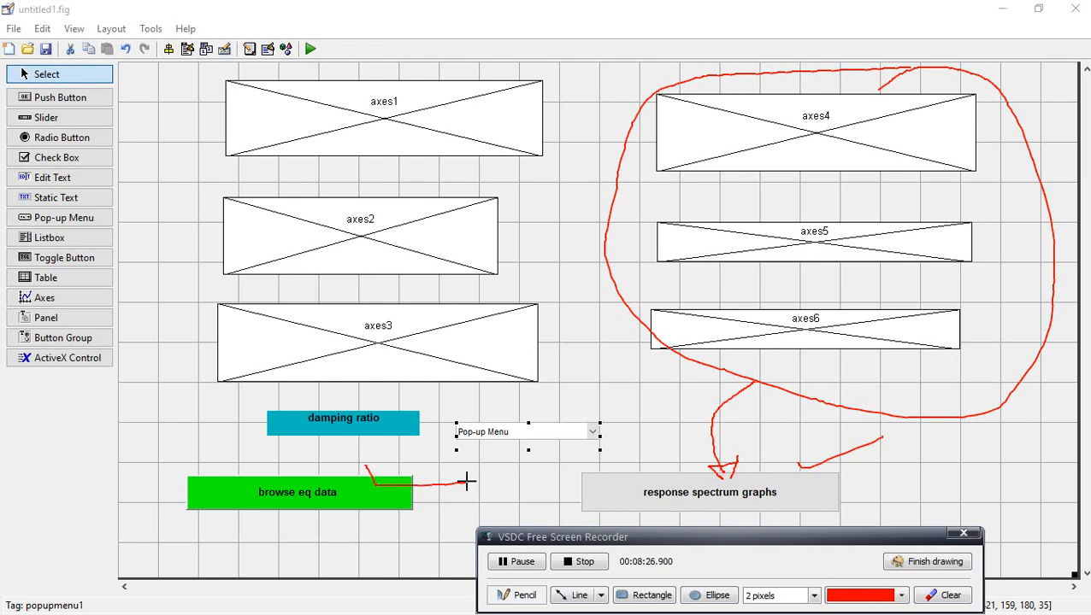
pyautogui.click(935, 565)
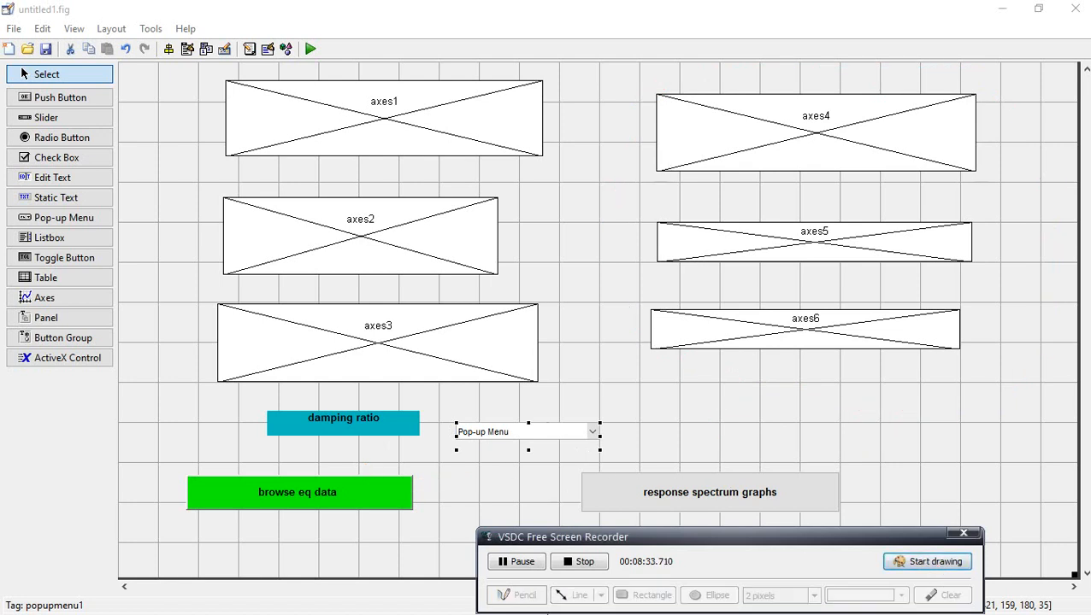
# - Bring up the already running GUI_RESPONSE_SPECTRUM_GRAPHS figure and close it
pyautogui.click(1002, 10)
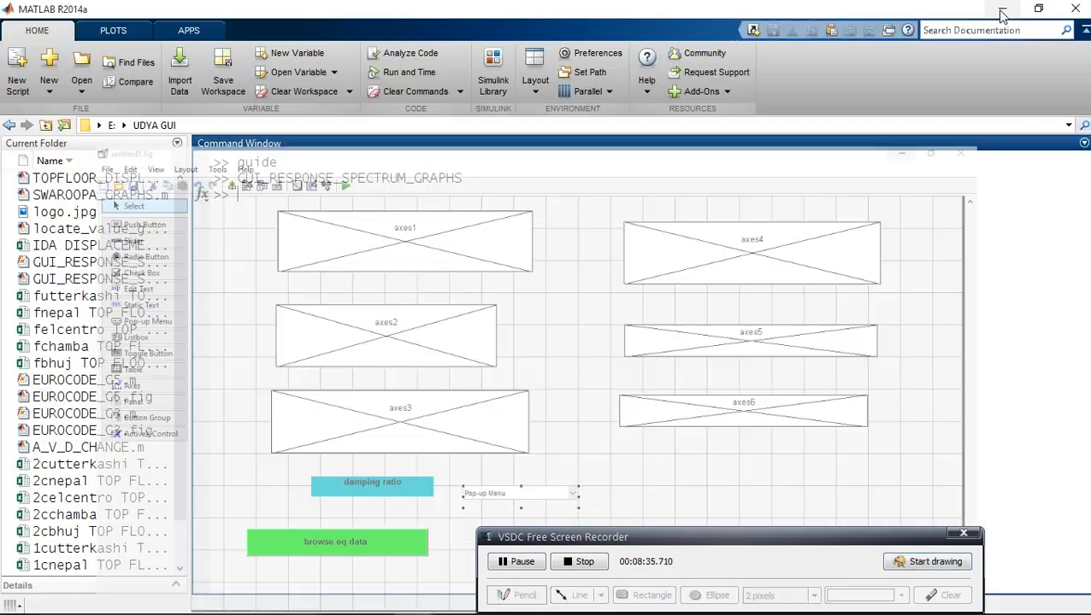
pyautogui.moveTo(413, 600)
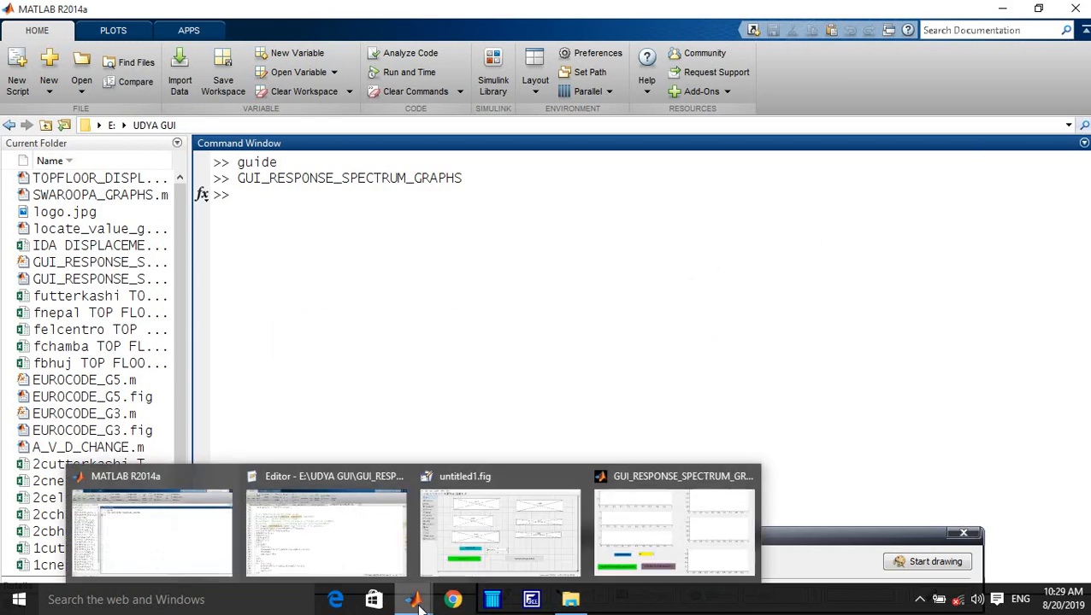
pyautogui.click(464, 523)
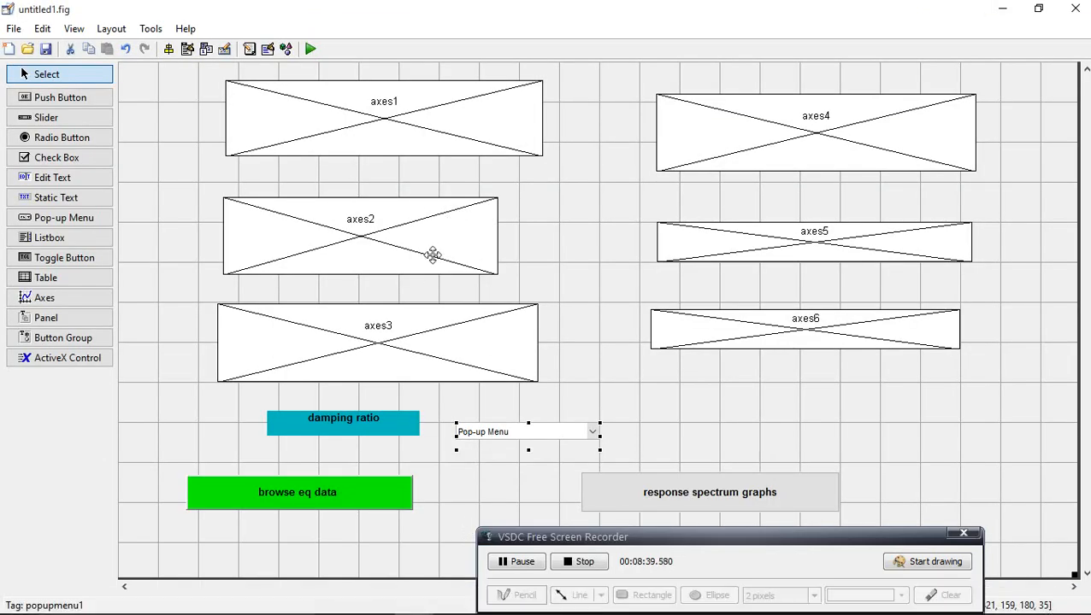
pyautogui.moveTo(419, 598)
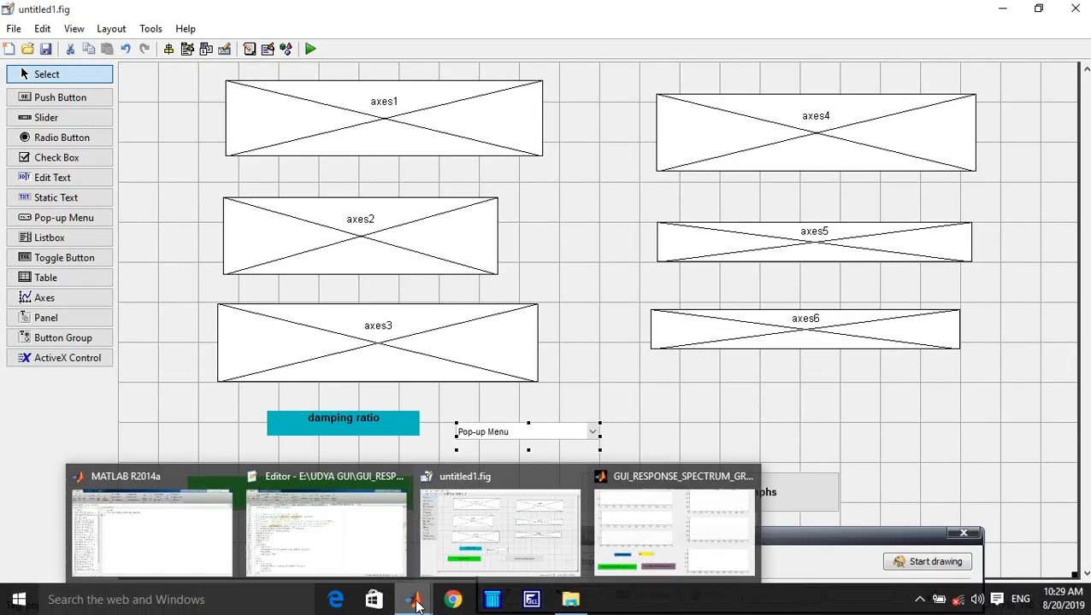
pyautogui.click(694, 527)
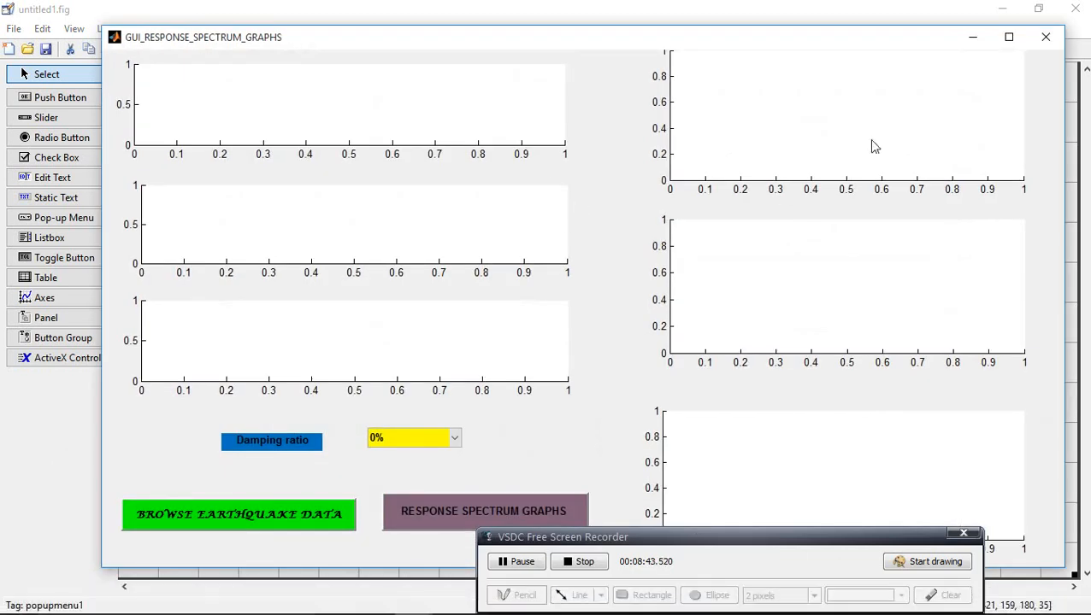
pyautogui.click(1045, 38)
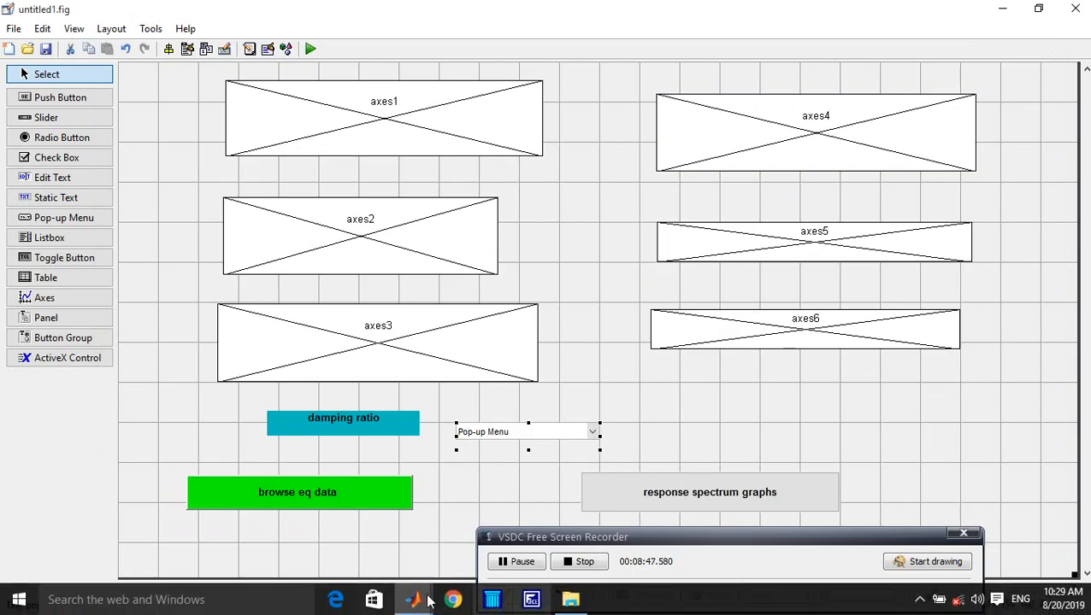
# - Run GUI_RESPONSE_SPECTRUM_GRAPHS.m from the Editor and set the damping ratio to ALL
pyautogui.moveTo(412, 603)
pyautogui.click(431, 545)
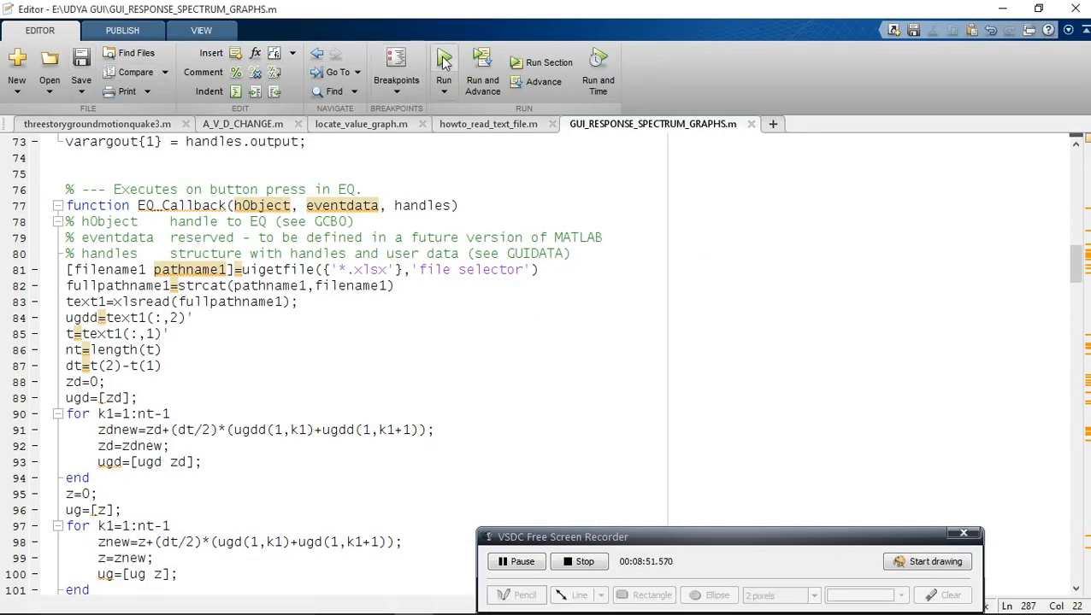
pyautogui.click(443, 60)
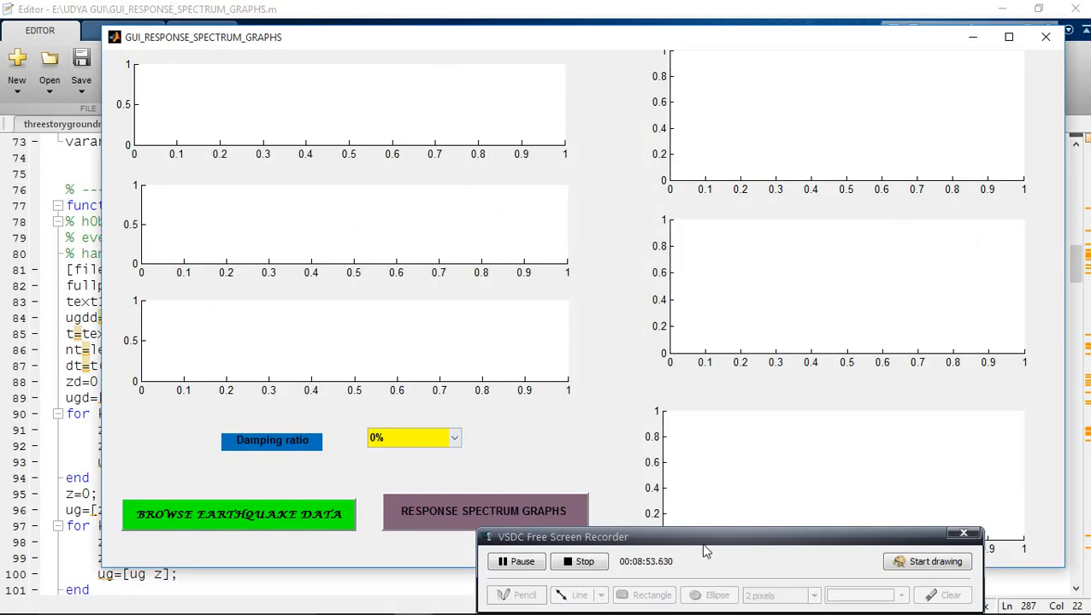
pyautogui.moveTo(699, 540); pyautogui.dragTo(719, 591)
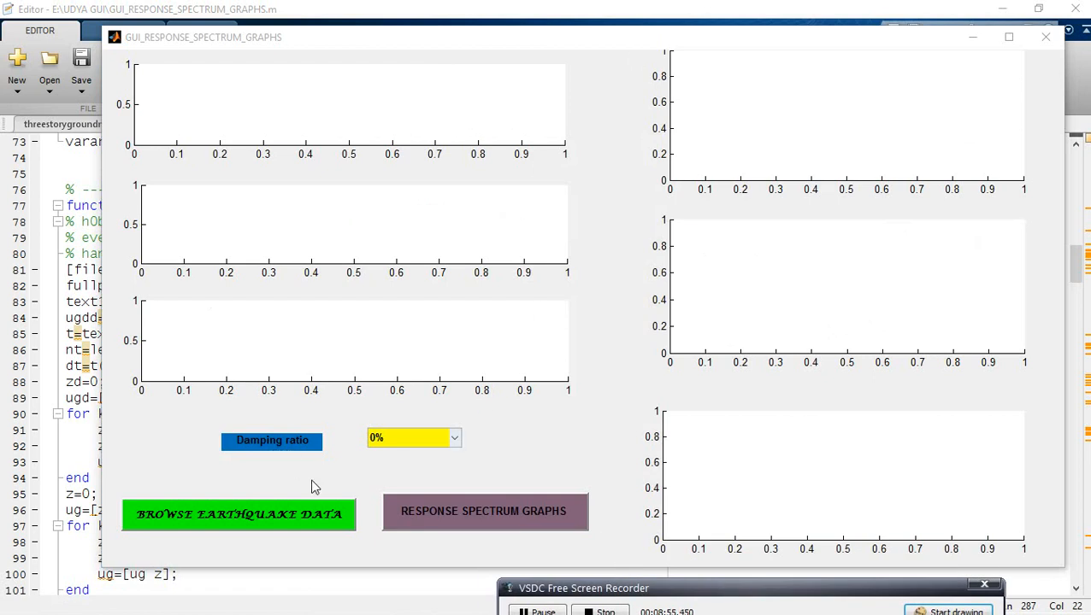
pyautogui.click(402, 442)
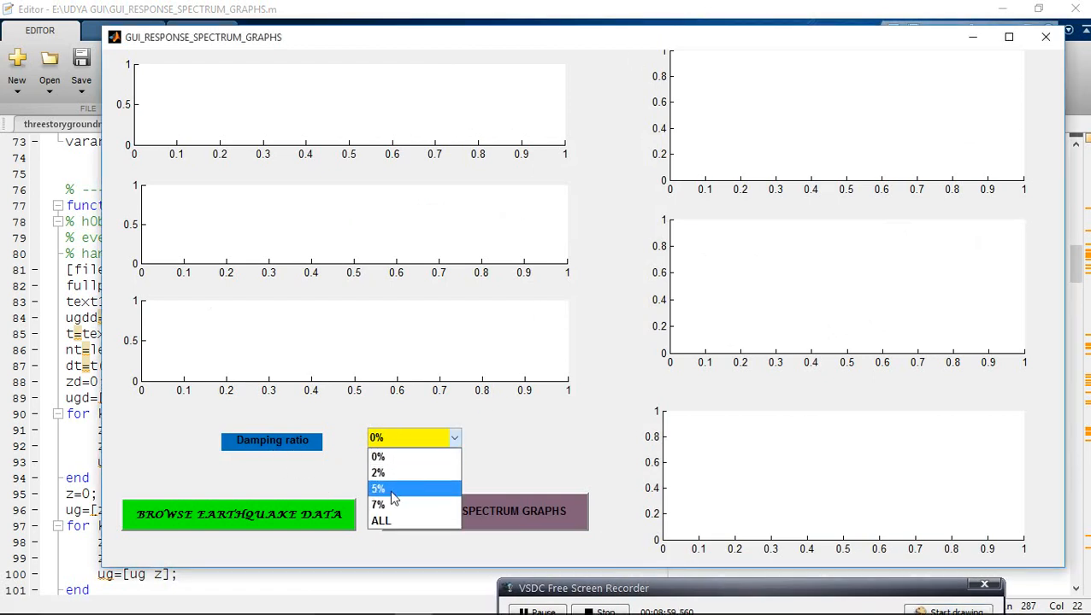
pyautogui.click(383, 521)
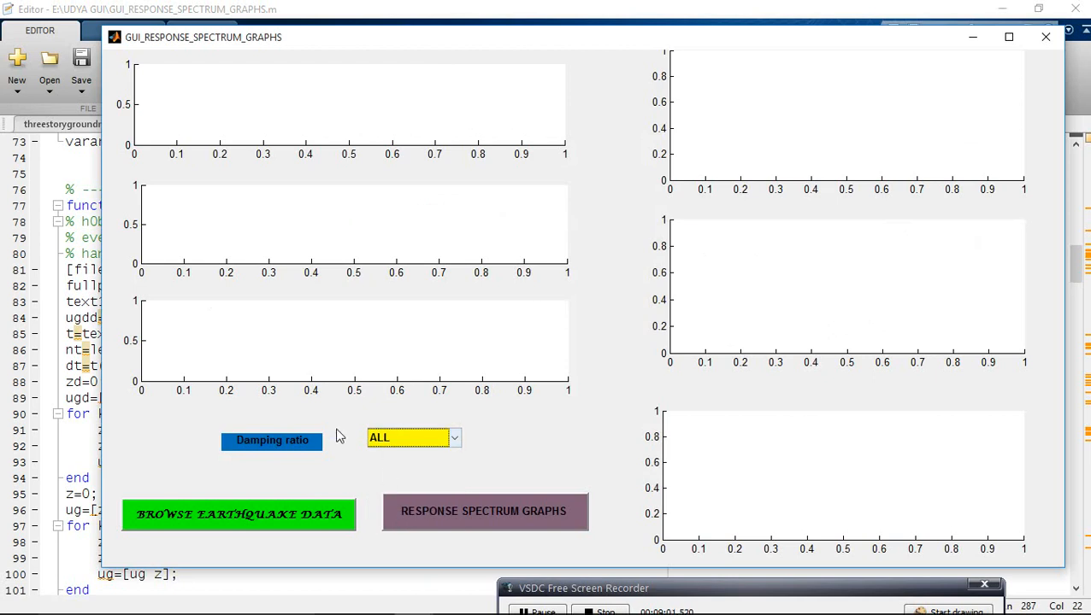
# - Load the BHUJEQ workbook from the MDOF_VERIFIED folder on drive E as the earthquake data to plot
pyautogui.click(282, 513)
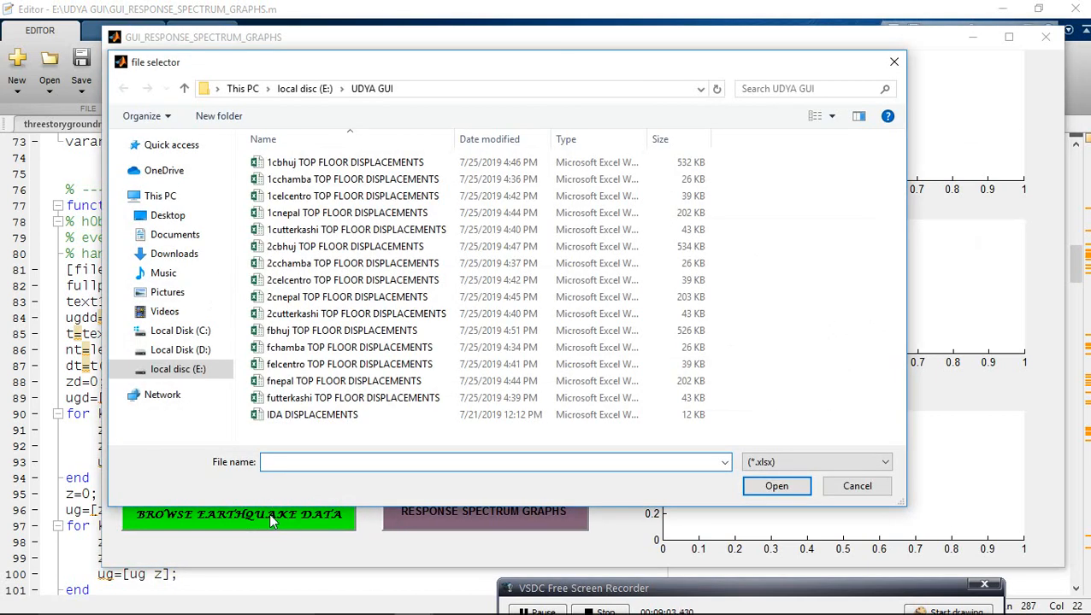
pyautogui.click(181, 369)
pyautogui.click(304, 237)
pyautogui.doubleClick(309, 302)
pyautogui.click(309, 299)
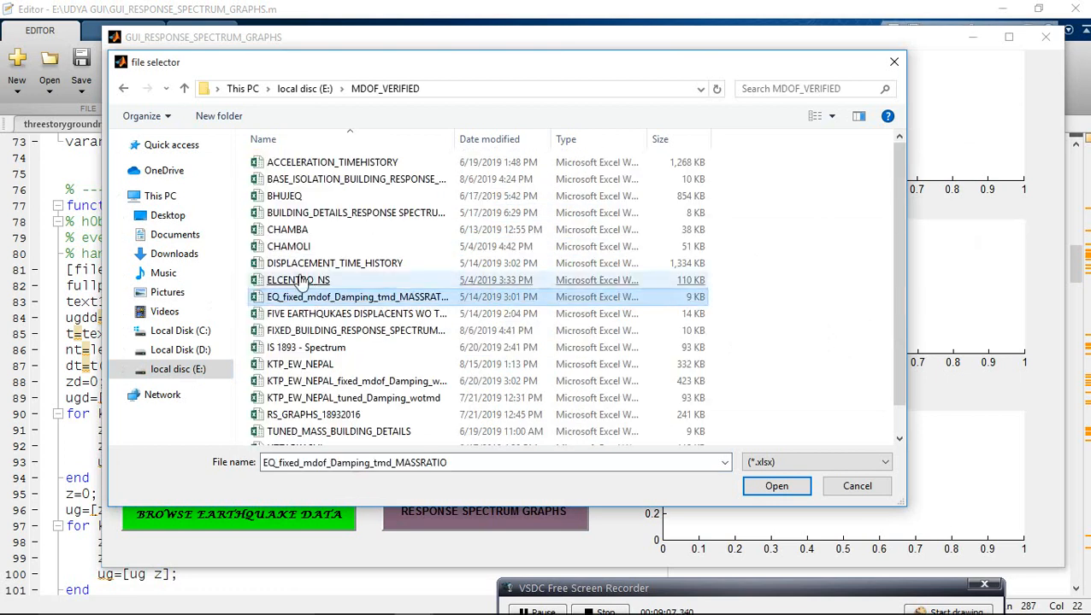
pyautogui.doubleClick(301, 200)
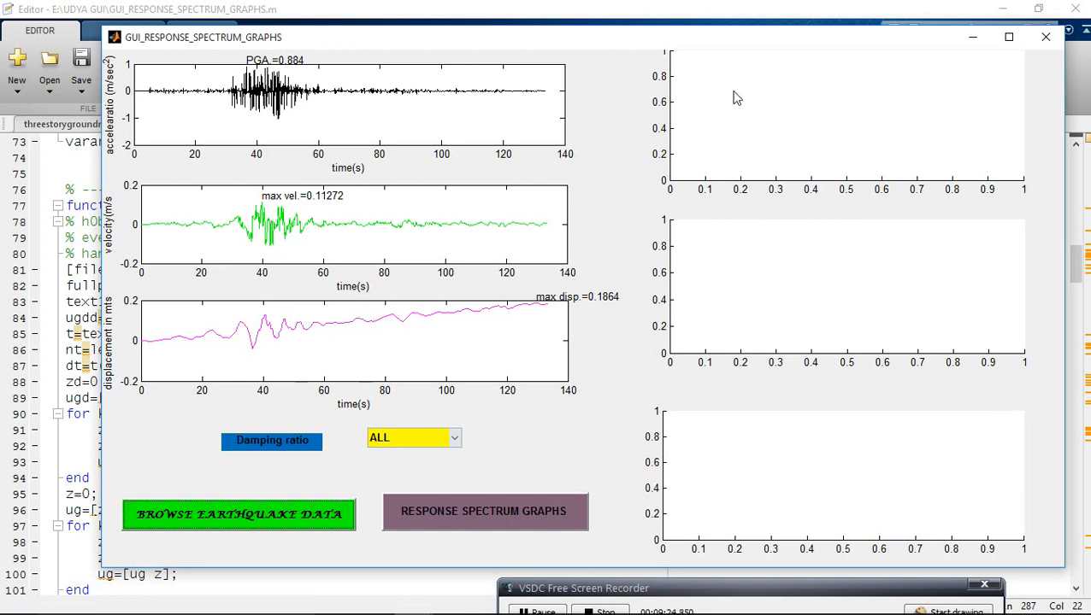
pyautogui.moveTo(691, 586); pyautogui.dragTo(623, 580)
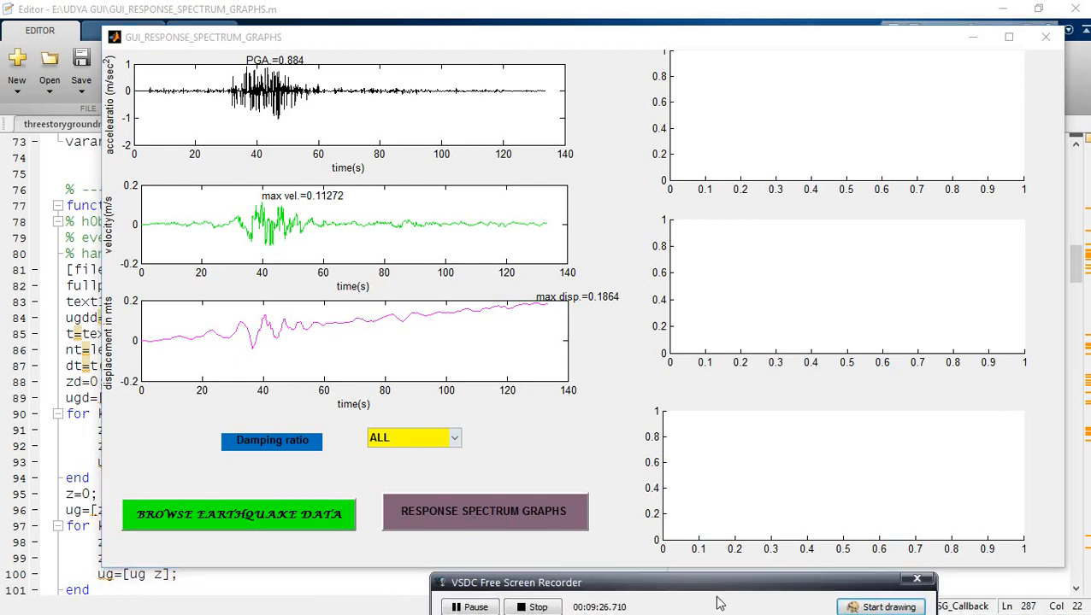
pyautogui.click(889, 607)
pyautogui.moveTo(711, 92); pyautogui.dragTo(840, 79)
pyautogui.moveTo(760, 250); pyautogui.dragTo(880, 273)
pyautogui.moveTo(793, 432); pyautogui.dragTo(913, 441)
pyautogui.click(863, 607)
# - Generate the response spectrum graphs from the BHUJEQ workbook in the MDOF_VERIFIED folder on drive E
pyautogui.click(488, 509)
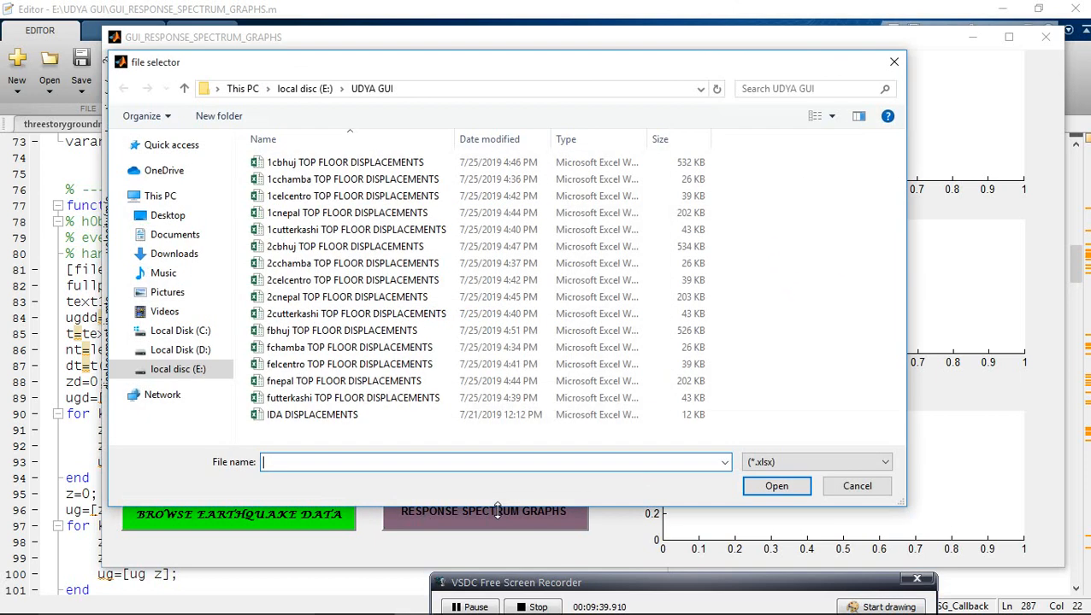
pyautogui.click(193, 371)
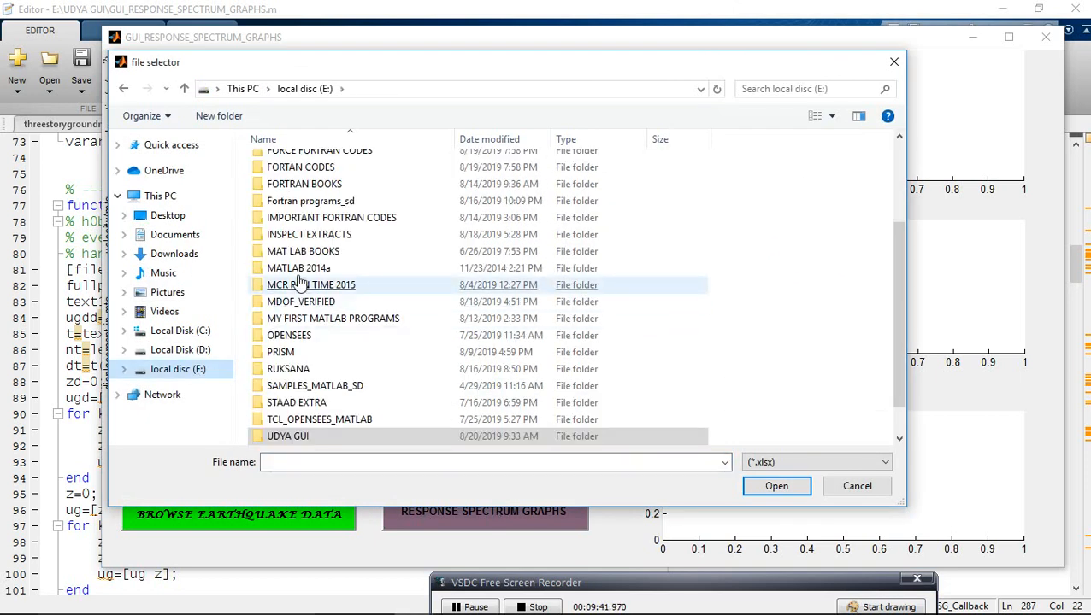
pyautogui.click(293, 342)
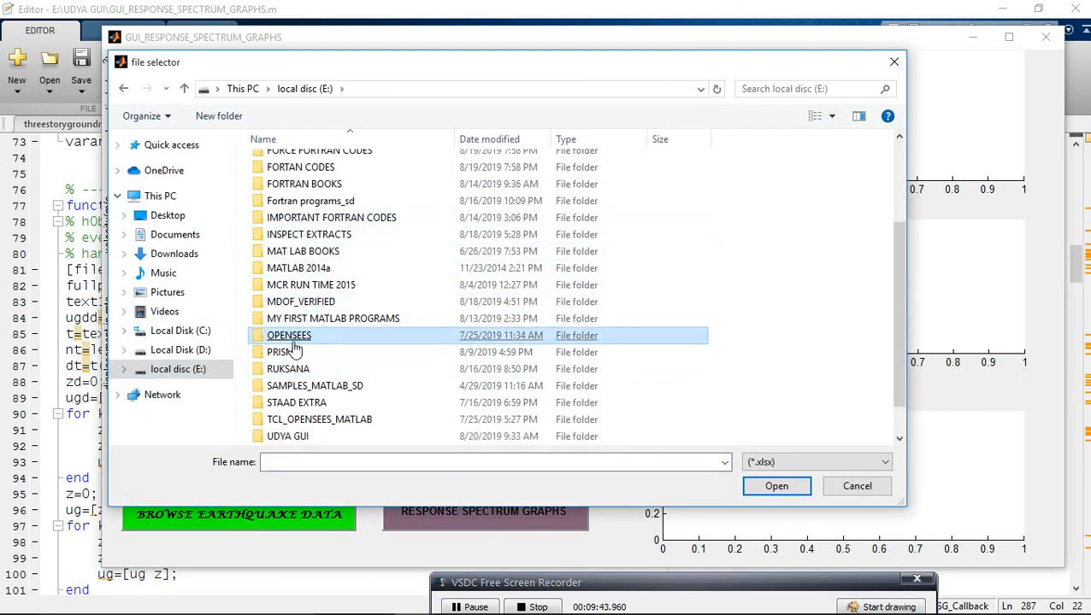
pyautogui.doubleClick(295, 302)
pyautogui.click(294, 298)
pyautogui.click(298, 197)
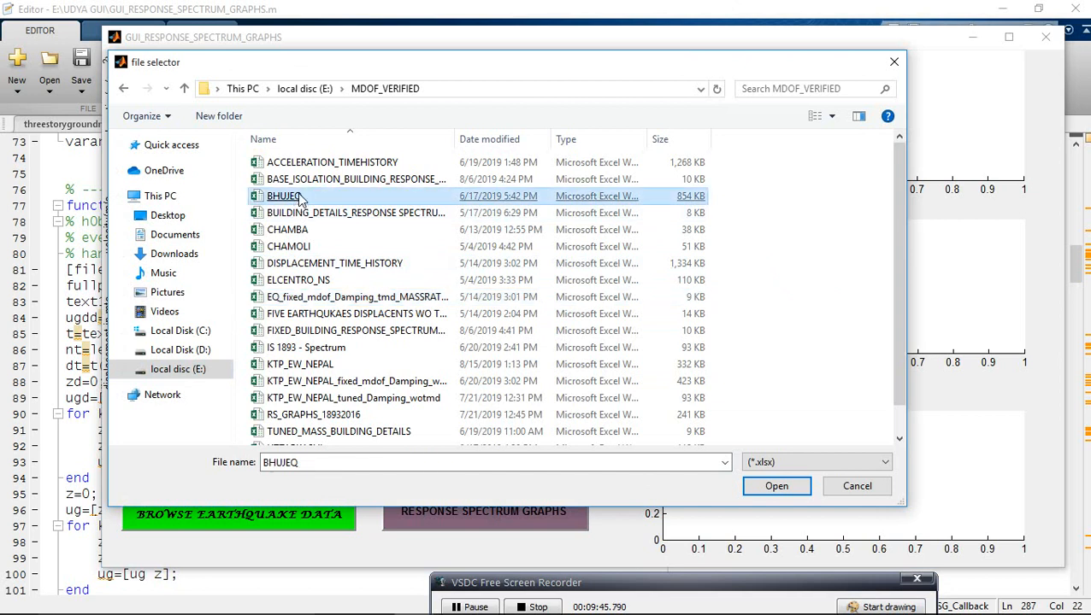
pyautogui.doubleClick(298, 197)
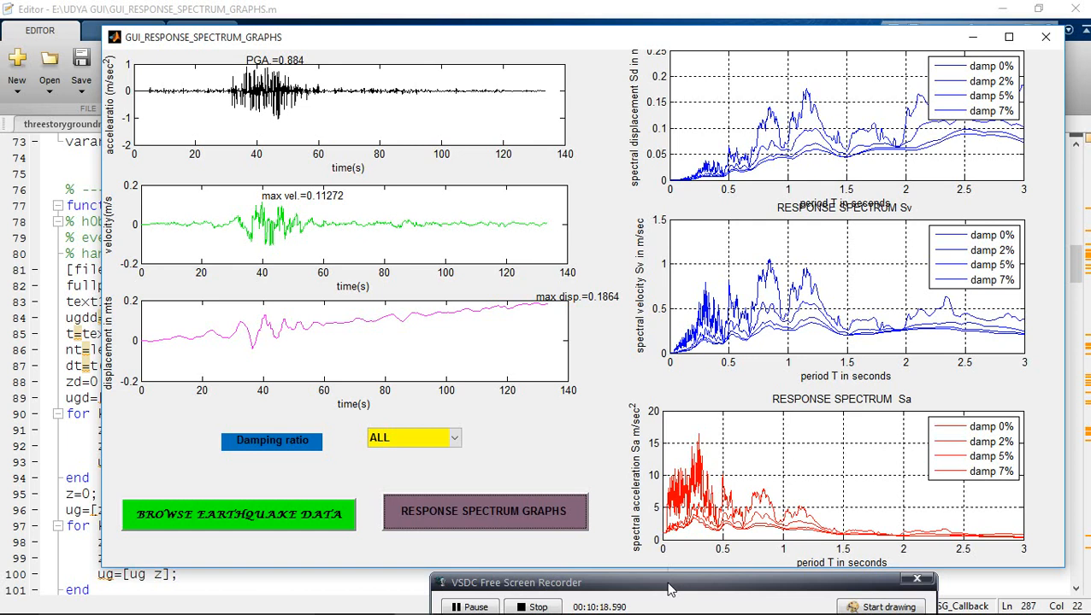
pyautogui.moveTo(670, 590)
pyautogui.mouseDown()
pyautogui.moveTo(636, 604)
pyautogui.moveTo(646, 573)
pyautogui.mouseUp()
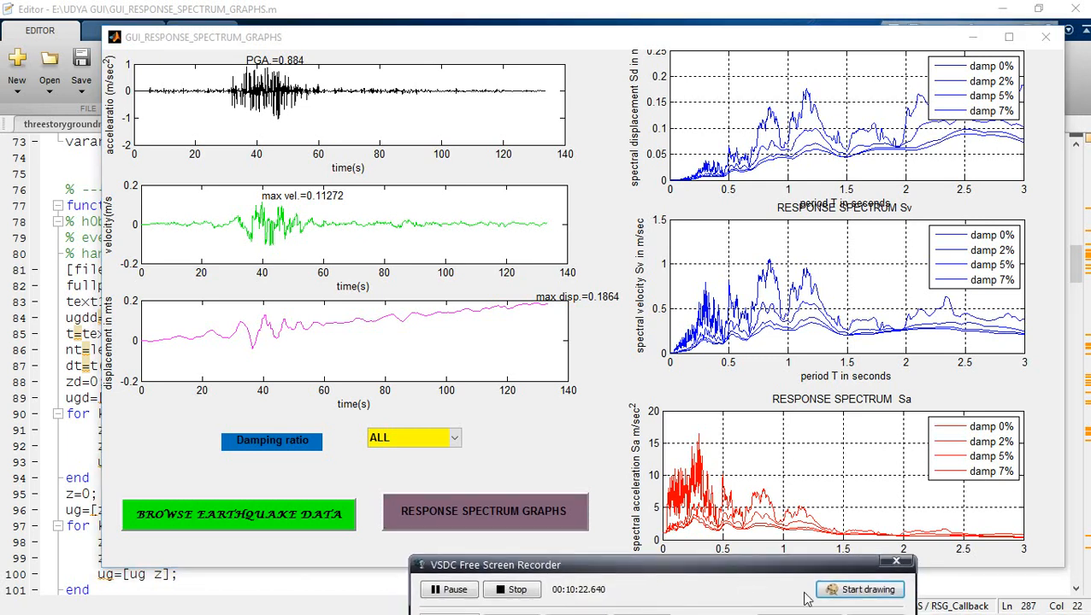
pyautogui.click(869, 592)
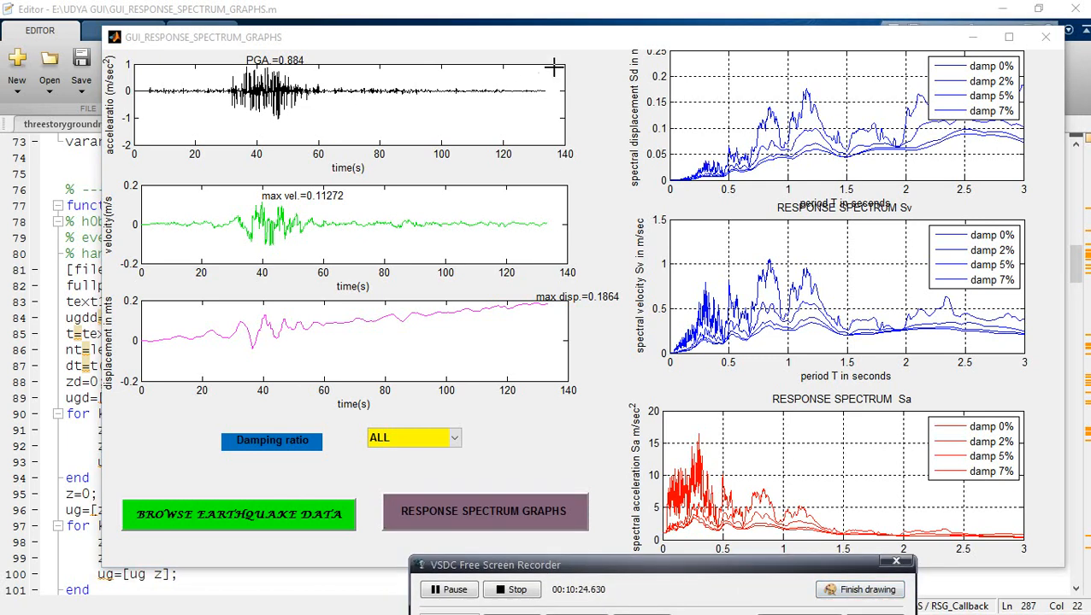
pyautogui.moveTo(581, 73); pyautogui.dragTo(583, 465)
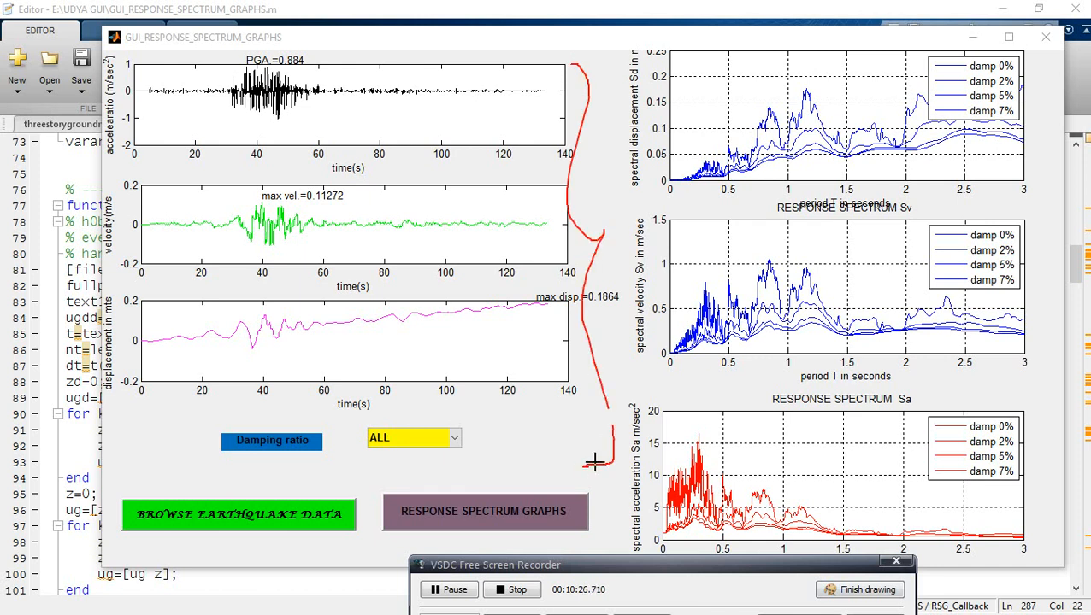
pyautogui.moveTo(621, 51)
pyautogui.mouseDown()
pyautogui.moveTo(613, 380)
pyautogui.moveTo(630, 470)
pyautogui.mouseUp()
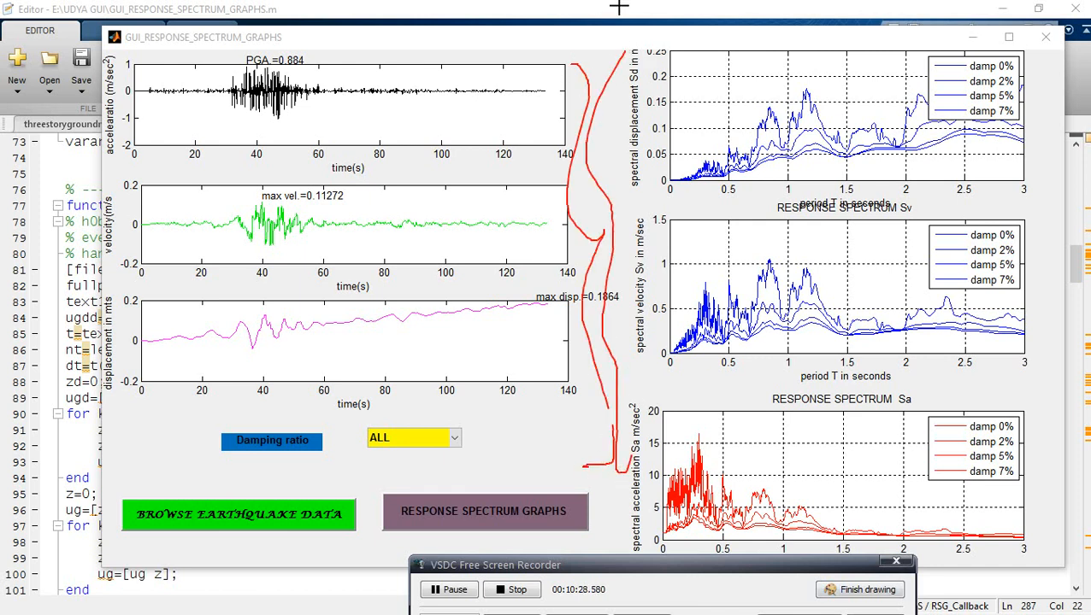
pyautogui.moveTo(624, 57)
pyautogui.mouseDown()
pyautogui.moveTo(1038, 105)
pyautogui.moveTo(1049, 546)
pyautogui.moveTo(890, 566)
pyautogui.moveTo(611, 565)
pyautogui.mouseUp()
pyautogui.moveTo(647, 114); pyautogui.dragTo(772, 60)
pyautogui.moveTo(622, 279); pyautogui.dragTo(684, 246)
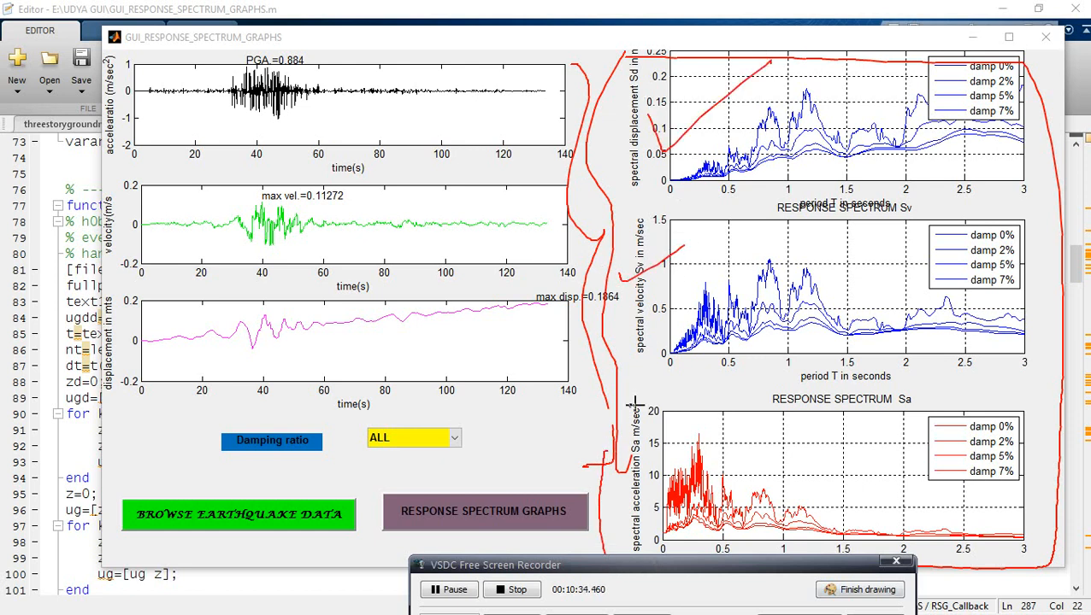
pyautogui.moveTo(631, 451); pyautogui.dragTo(681, 419)
pyautogui.click(859, 591)
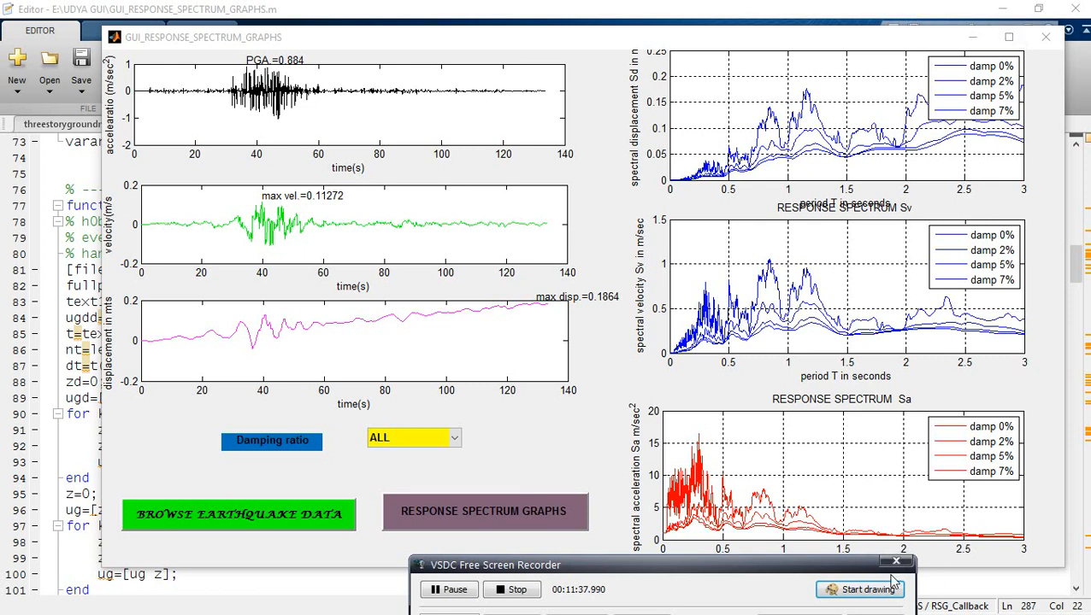
pyautogui.click(861, 590)
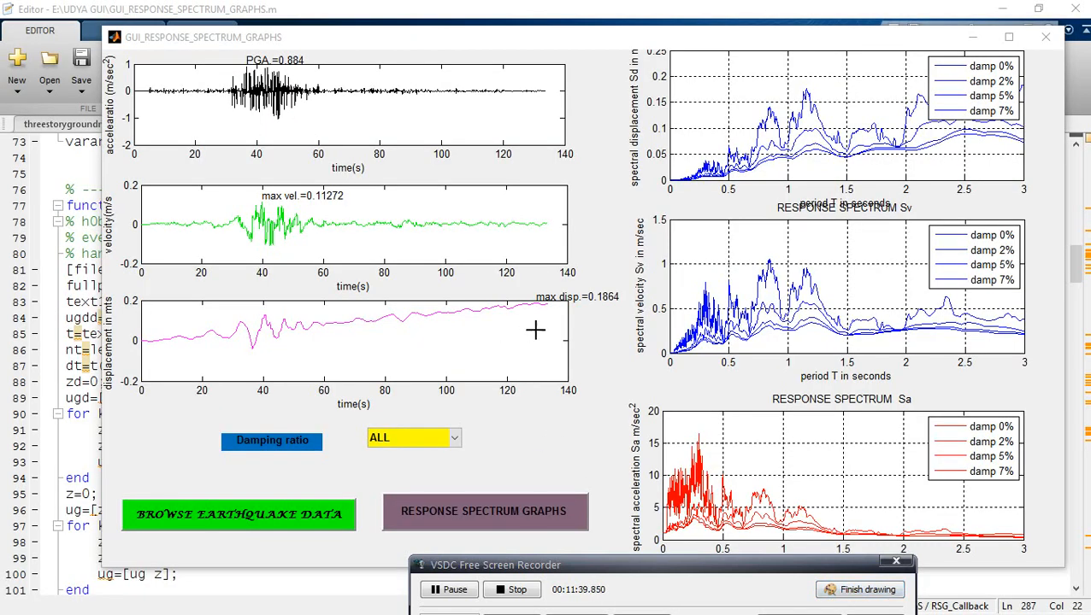